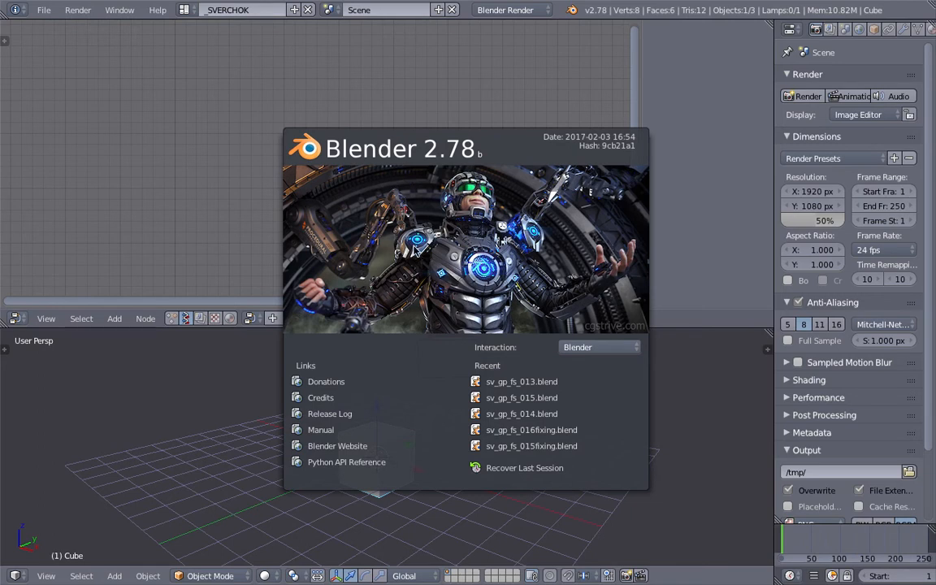
Step: Close the splash screen, delete every object except the default cube, and select the cube
click(680, 385)
scroll(459, 449, up, 2)
middle_drag(459, 450, 542, 420)
scroll(542, 425, down, 4)
right_click(490, 388)
key(x)
click(460, 380)
scroll(448, 407, up, 6)
right_click(443, 413)
middle_drag(443, 413, 543, 349)
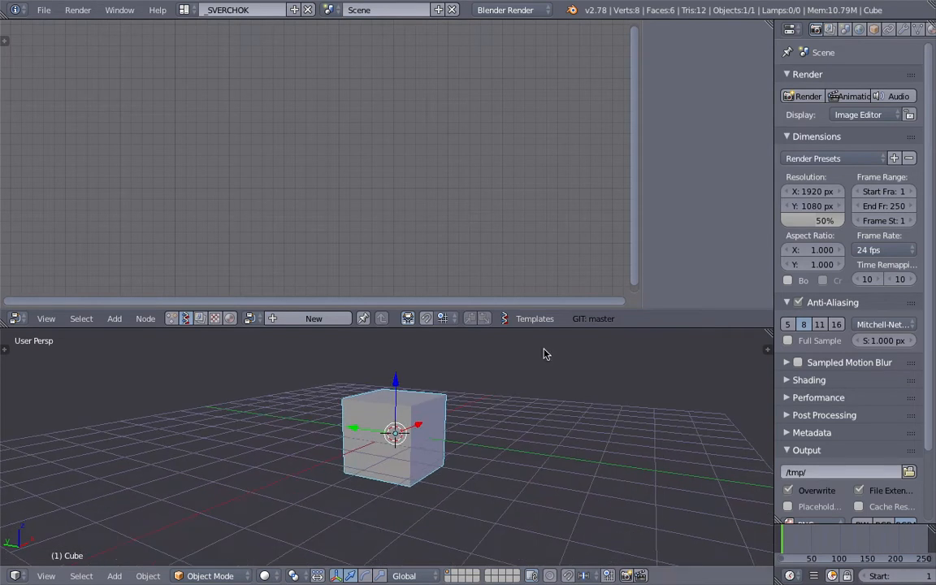
Step: Enlarge the 3D viewport at the node editor's expense and widen the properties editor
drag(528, 329, 516, 266)
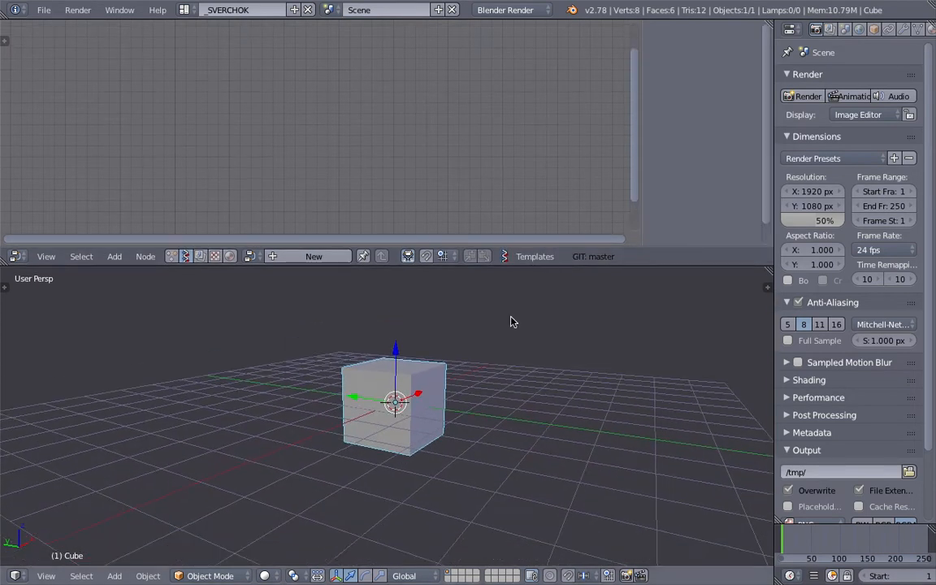
scroll(505, 367, up, 2)
middle_drag(524, 361, 476, 366)
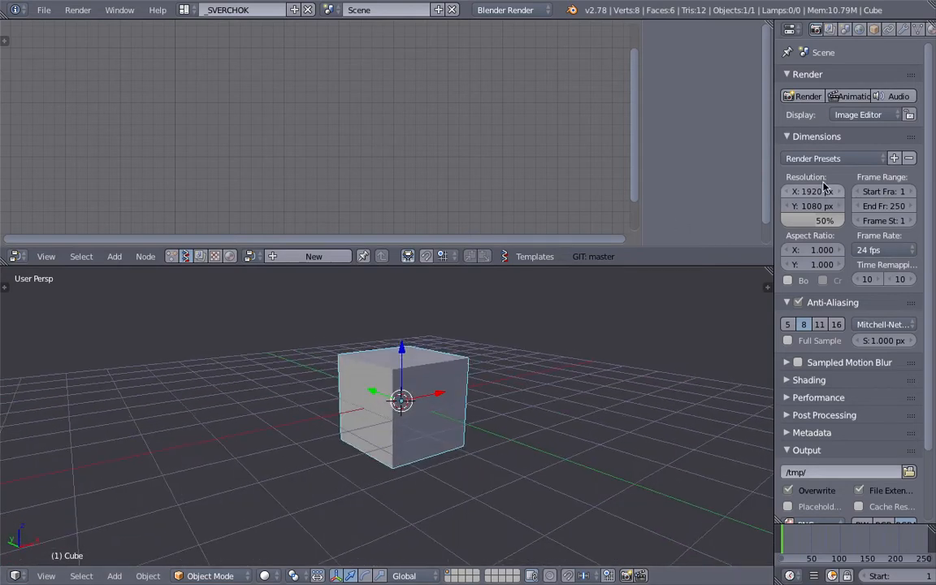
drag(773, 178, 716, 182)
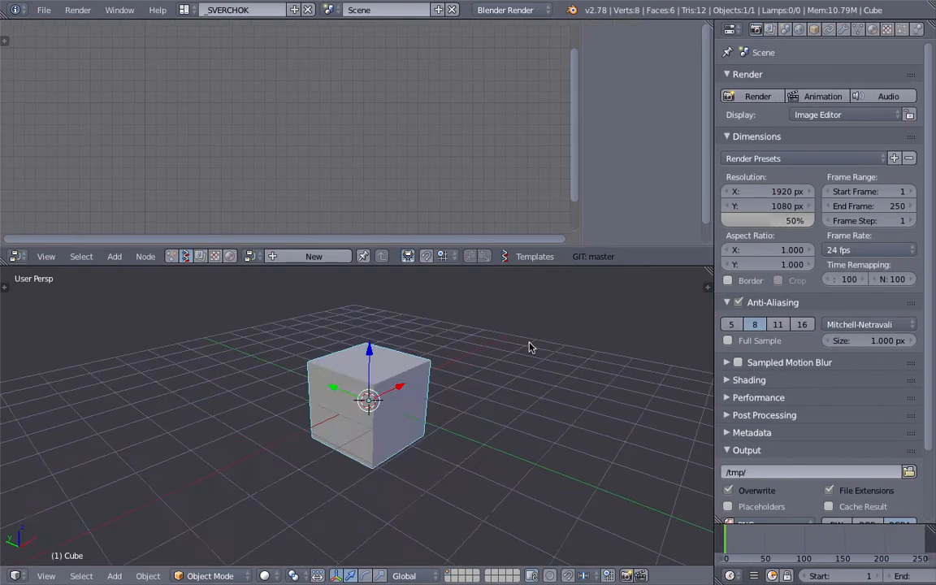
middle_drag(371, 425, 342, 368)
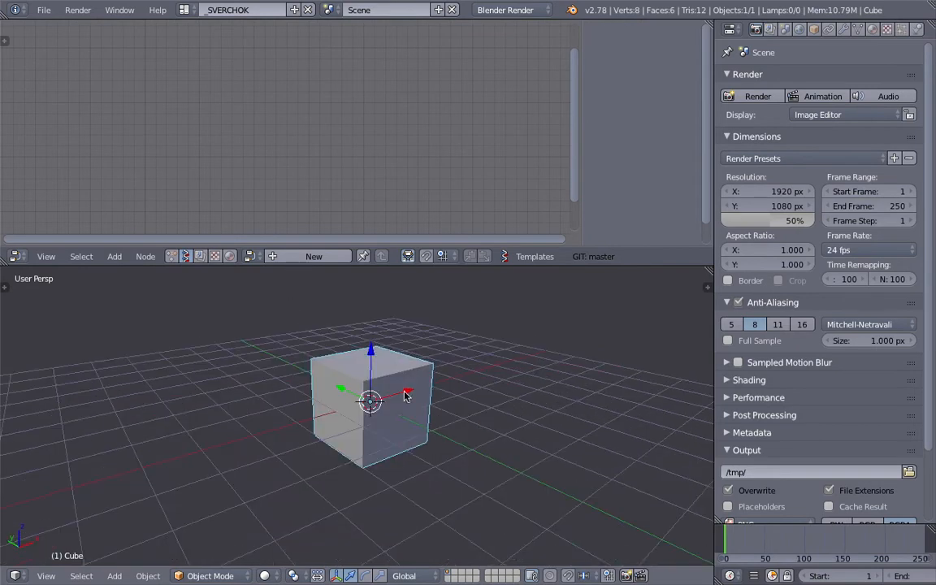
Step: Add a Displace modifier to the cube
click(848, 31)
click(809, 79)
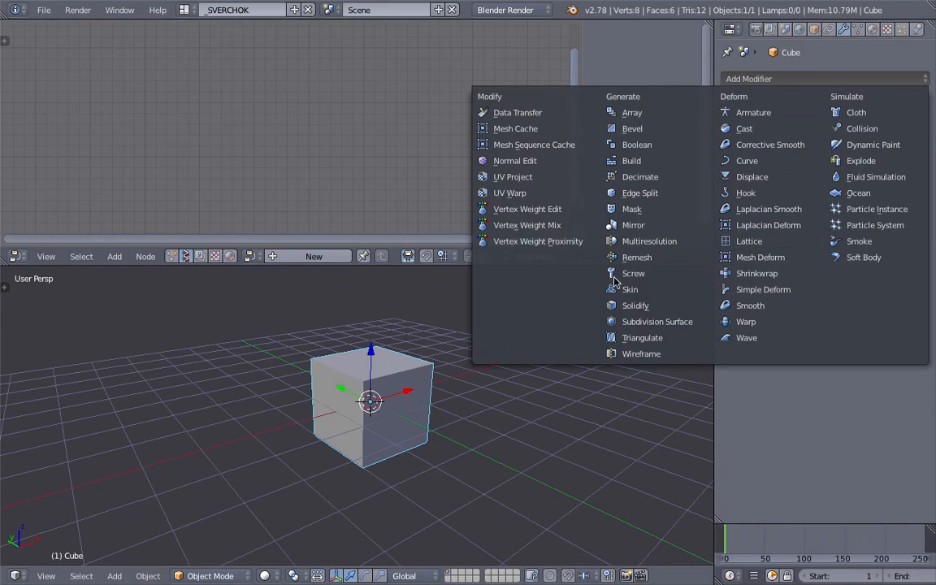
click(750, 177)
middle_drag(569, 358, 460, 381)
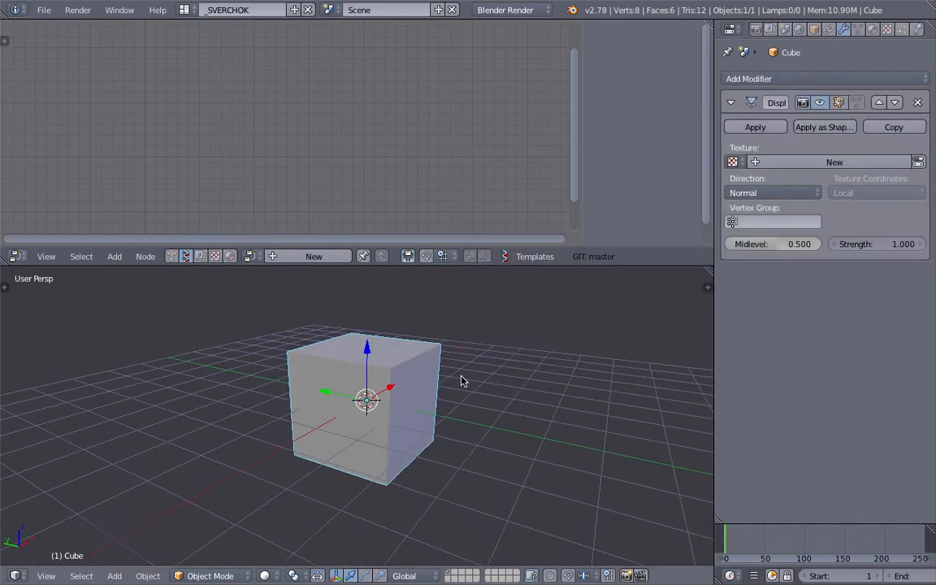
Step: Examine the Displace modifier's texture coordinate and direction options
mouse_move(876, 244)
mouse_down()
mouse_move(902, 244)
mouse_move(847, 244)
mouse_move(902, 244)
mouse_move(882, 244)
mouse_up()
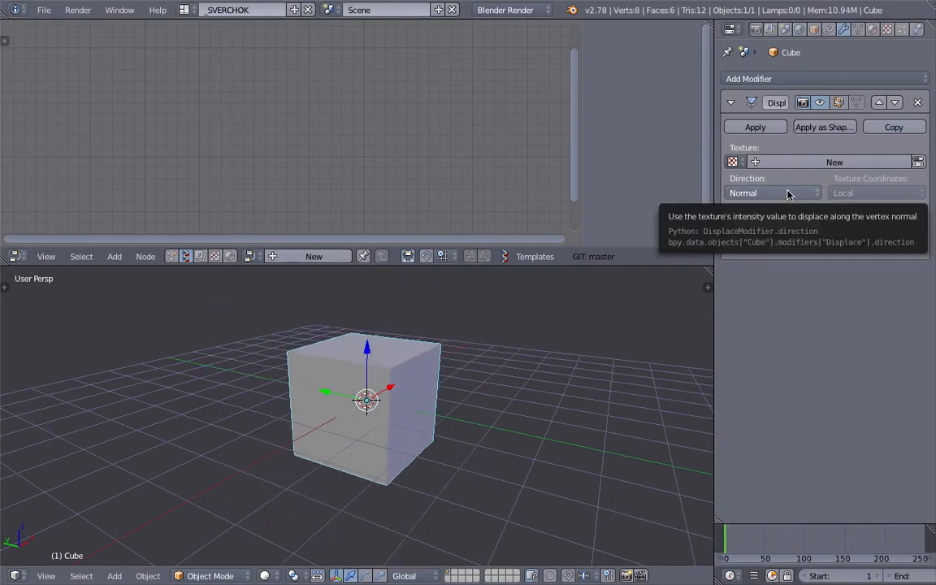
click(844, 194)
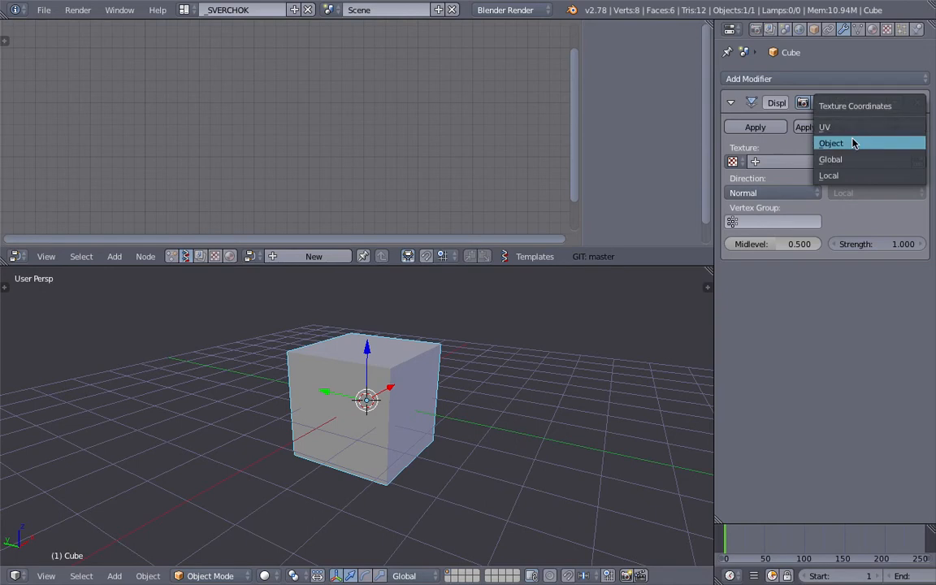
click(870, 175)
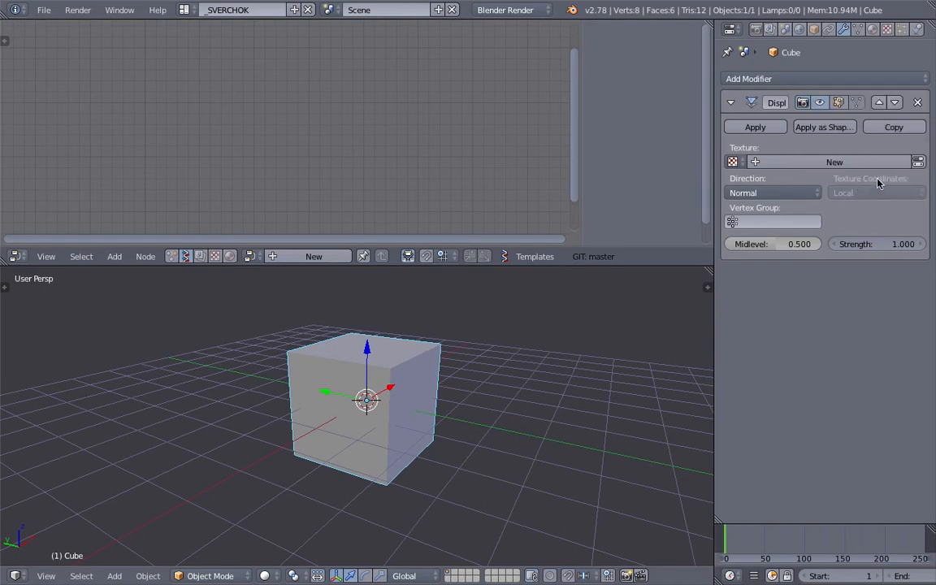
click(873, 193)
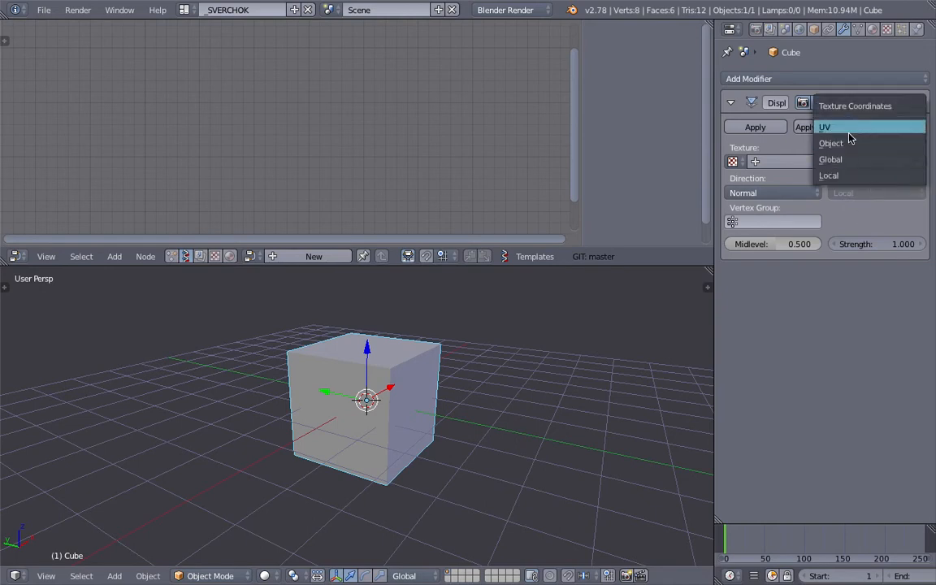
click(793, 193)
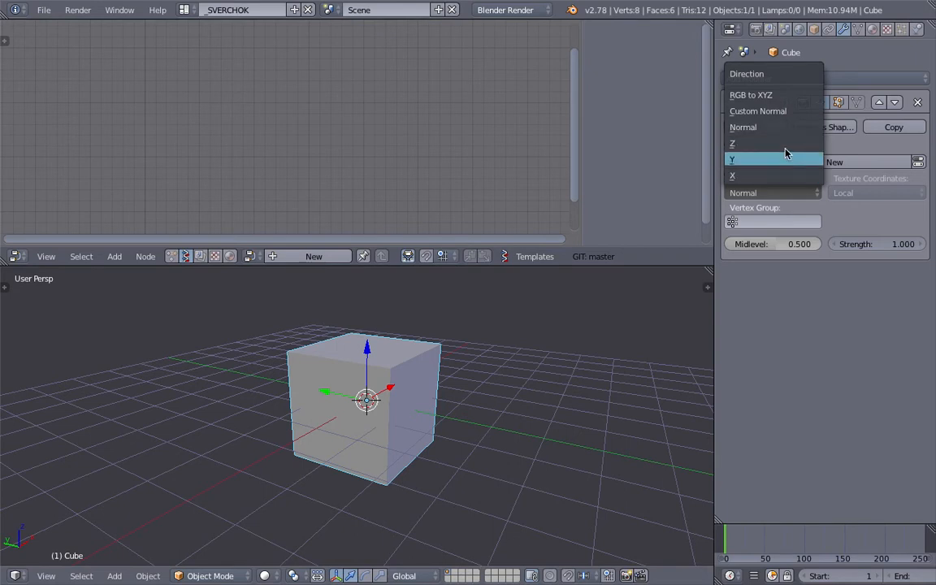
middle_drag(553, 328, 562, 336)
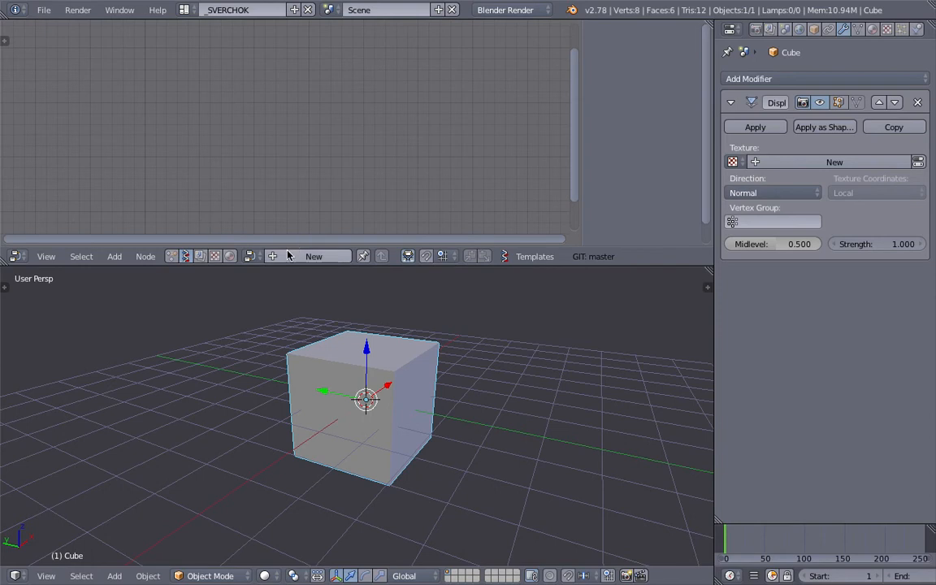
middle_drag(376, 343, 363, 331)
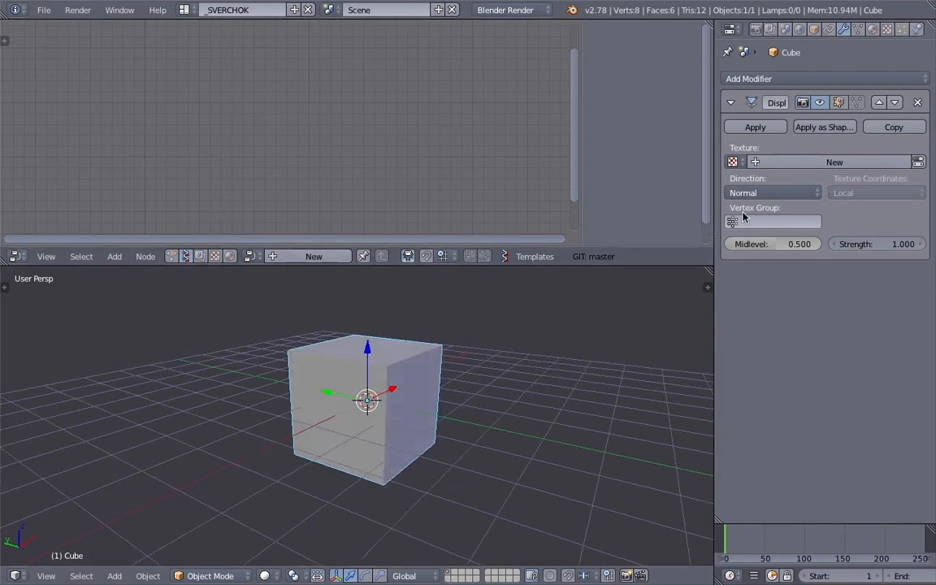
Step: Set the Displace modifier's strength to 2.7 and widen the properties editor a little more
drag(864, 245, 916, 244)
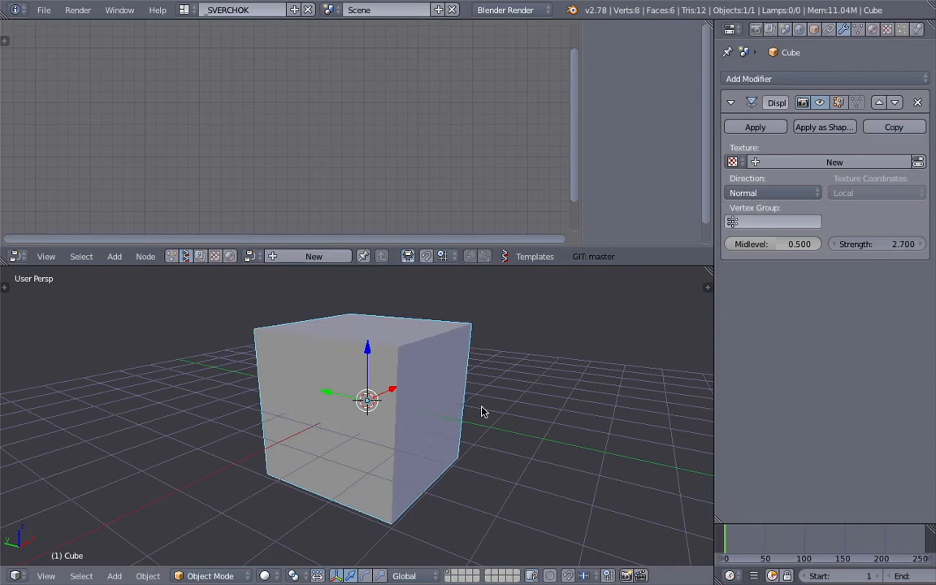
middle_drag(481, 408, 512, 387)
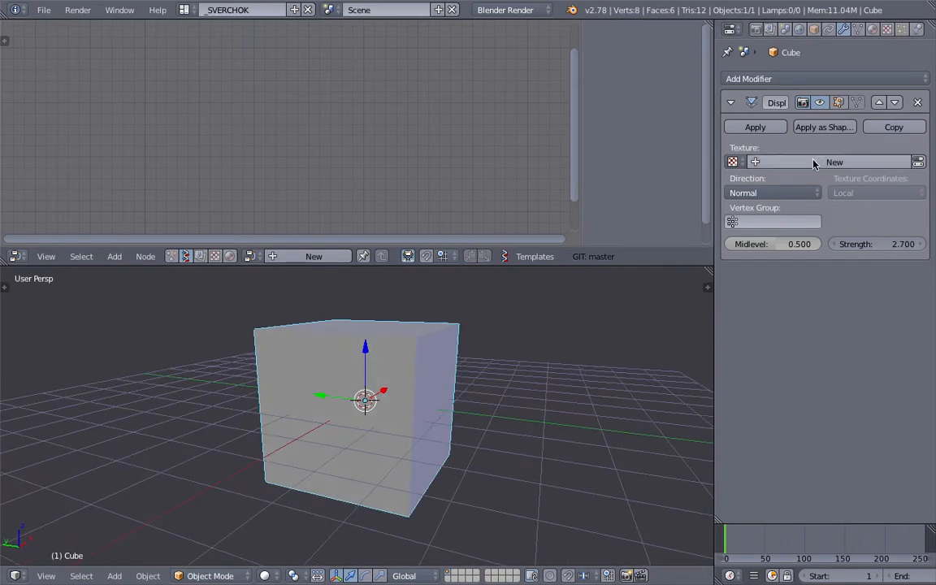
drag(715, 131, 692, 131)
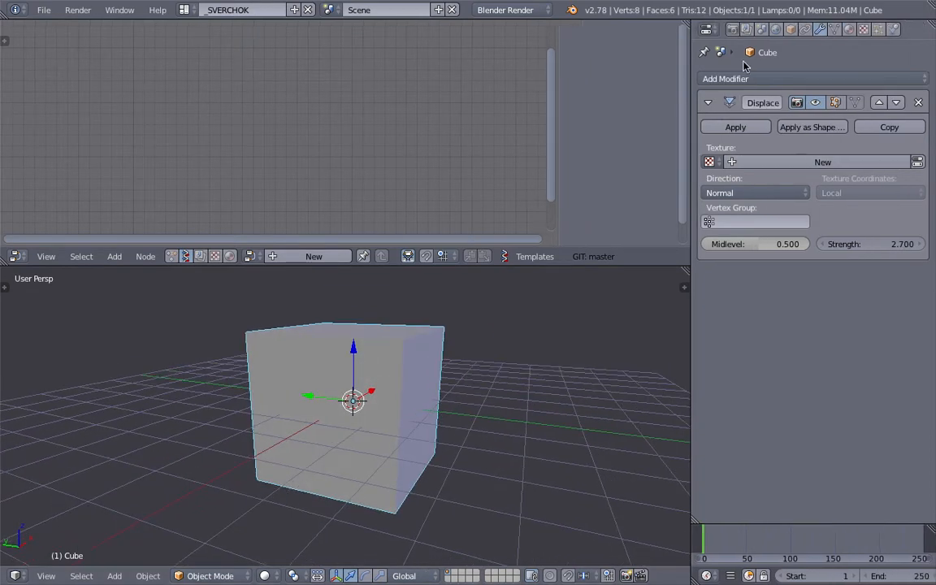
Step: Create a new texture for the Displace modifier and set its type to Musgrave
click(809, 161)
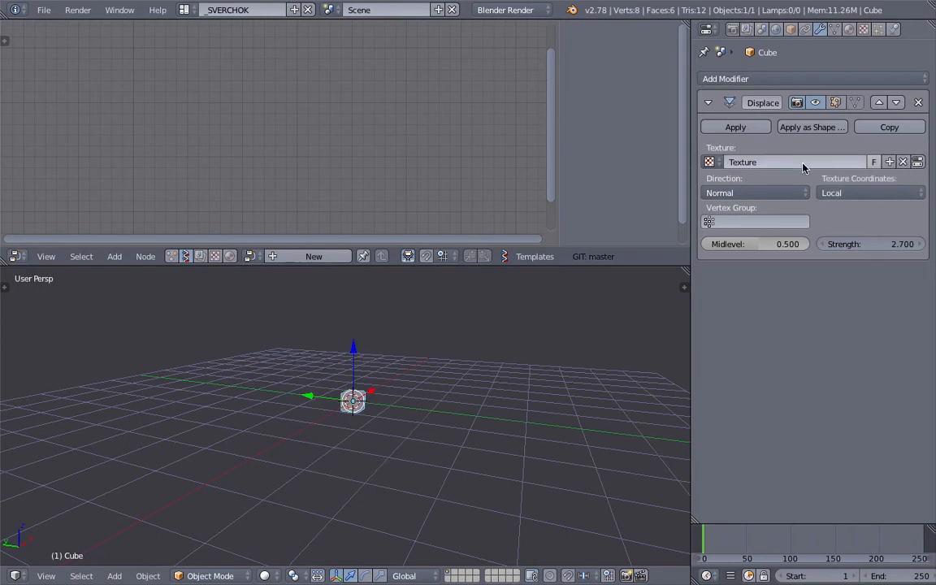
scroll(420, 457, up, 6)
middle_drag(415, 340, 391, 329)
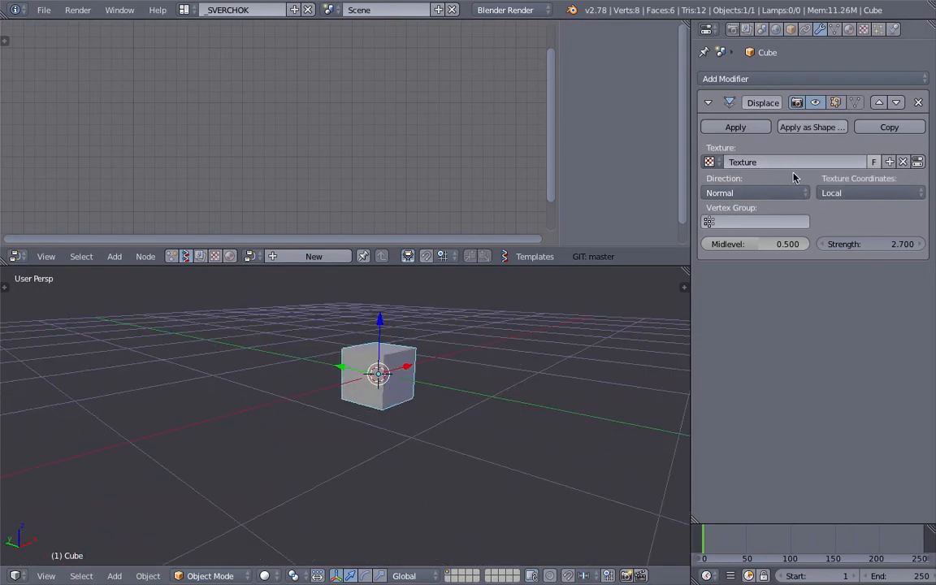
click(918, 162)
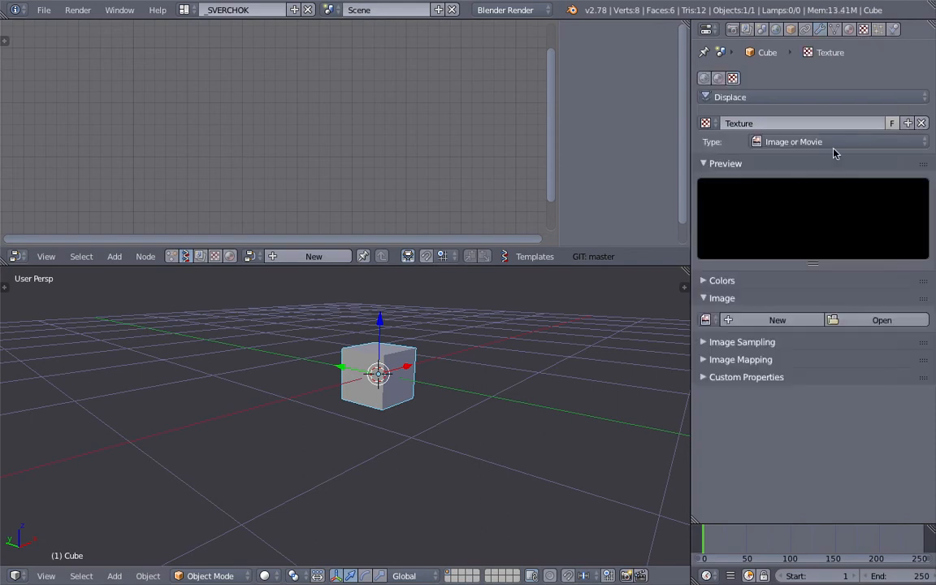
click(708, 320)
click(772, 143)
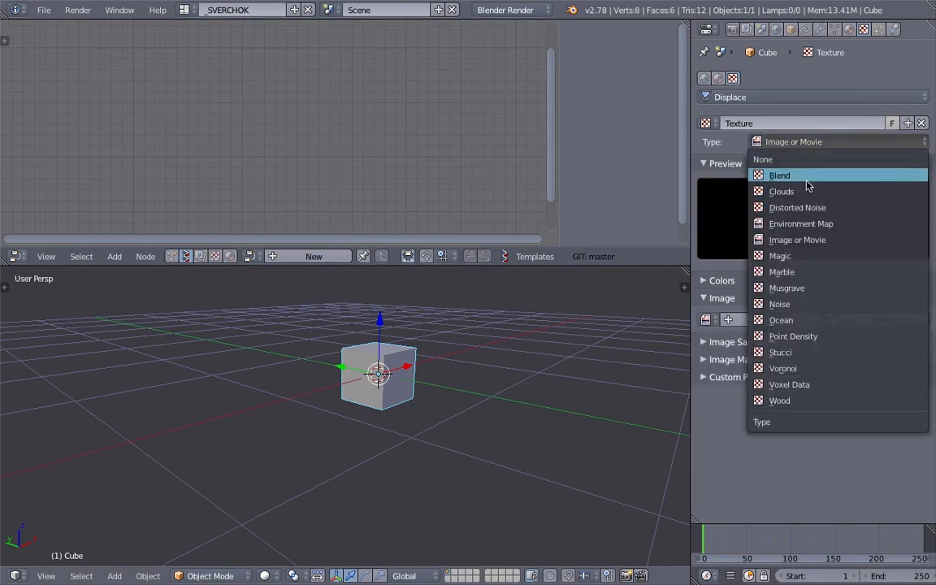
click(815, 290)
scroll(512, 366, down, 3)
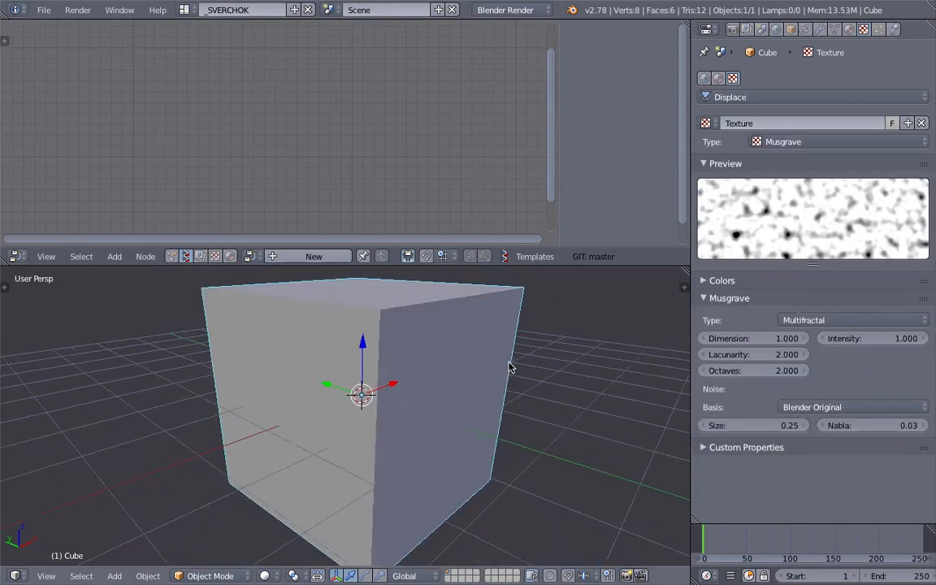
Step: Set the Musgrave texture's dimension to 0.0001 and its noise size to 0.55
drag(752, 338, 719, 339)
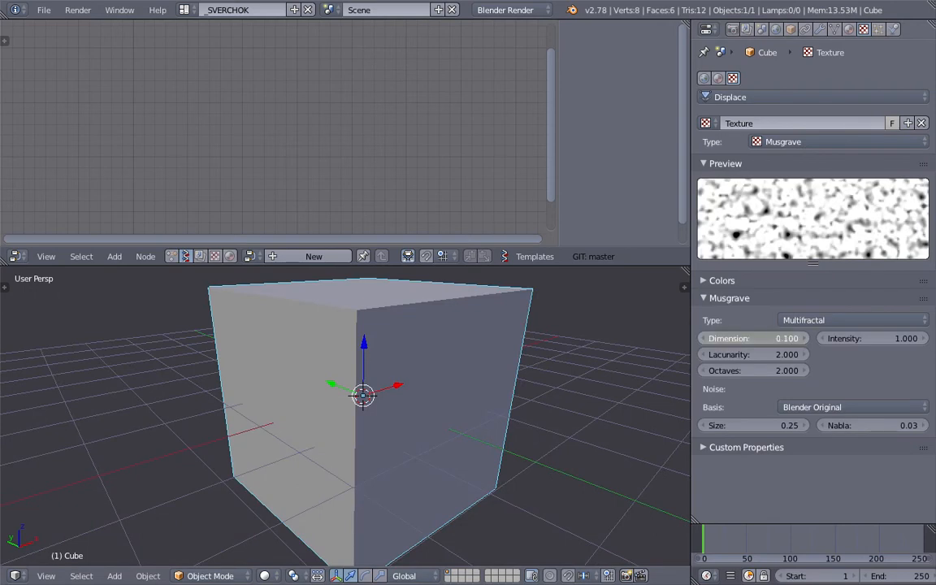
scroll(382, 362, down, 4)
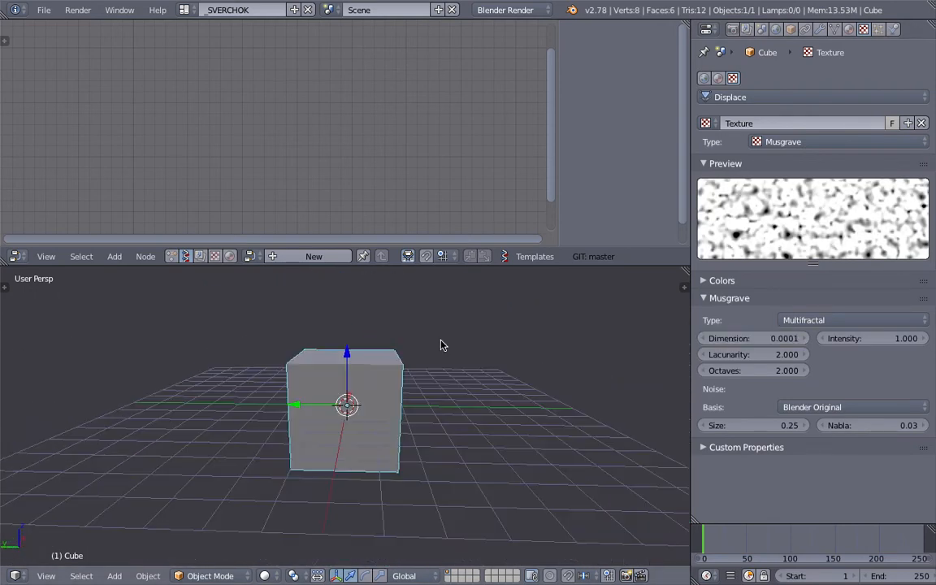
middle_drag(369, 366, 680, 380)
mouse_move(756, 426)
mouse_down()
mouse_move(800, 425)
mouse_move(764, 425)
mouse_move(772, 425)
mouse_up()
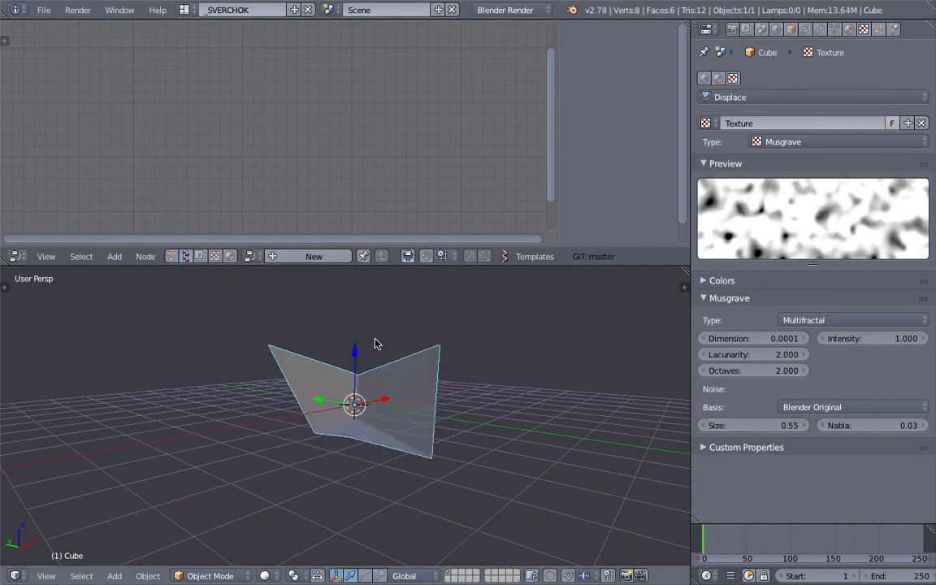
middle_drag(377, 345, 382, 373)
Step: Add a Subdivision Surface modifier to the cube and place it above Displace in the modifier stack
click(818, 33)
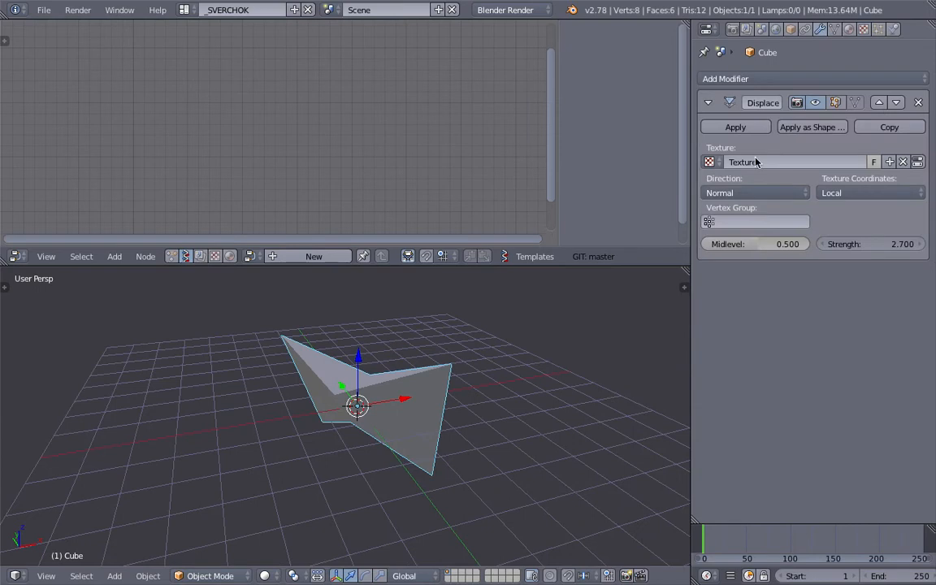
middle_drag(484, 325, 495, 341)
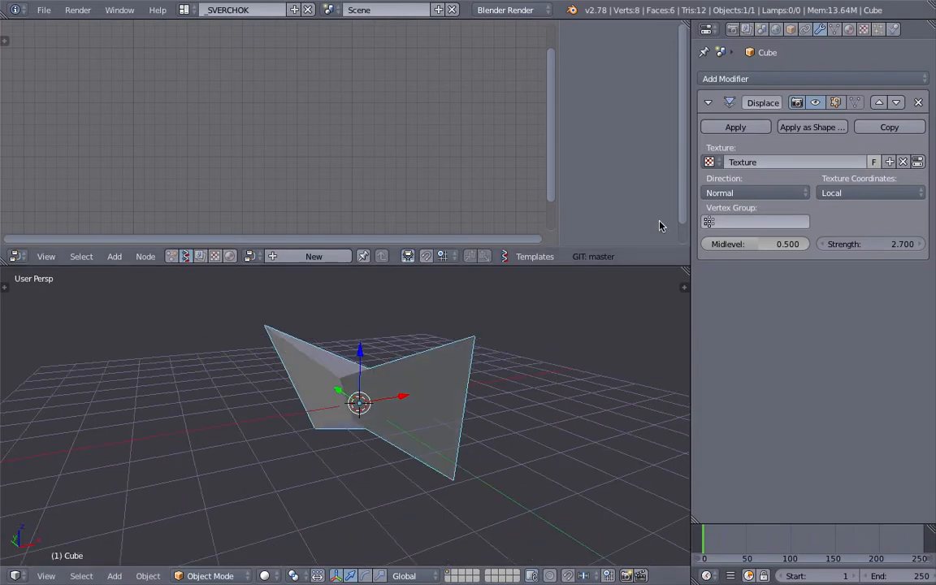
click(768, 82)
click(631, 319)
middle_drag(463, 352, 393, 334)
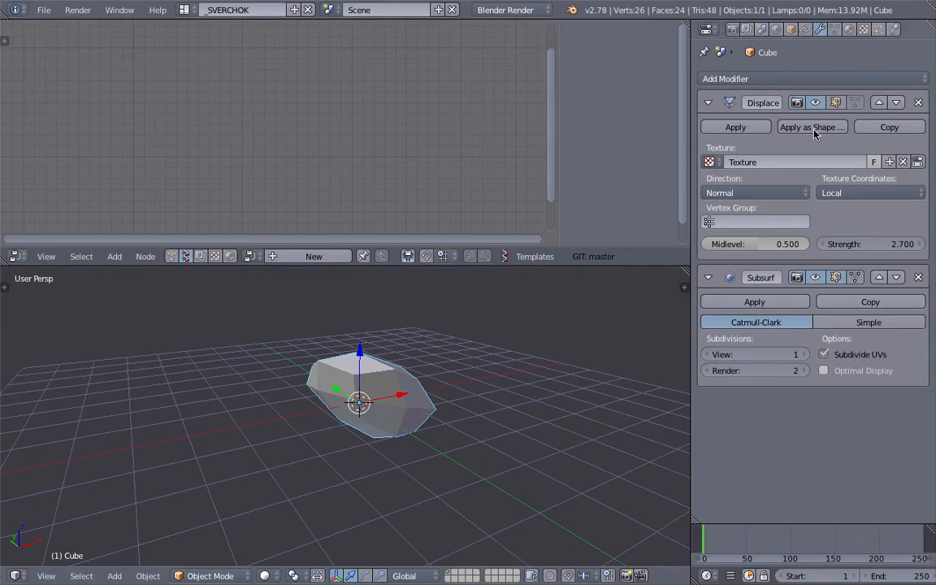
click(877, 278)
drag(690, 101, 675, 109)
middle_drag(437, 394, 502, 410)
Step: Set the Subdivision Surface modifier's viewport subdivisions to 6
click(794, 180)
click(794, 180)
click(794, 179)
click(794, 180)
click(794, 180)
middle_drag(521, 374, 357, 357)
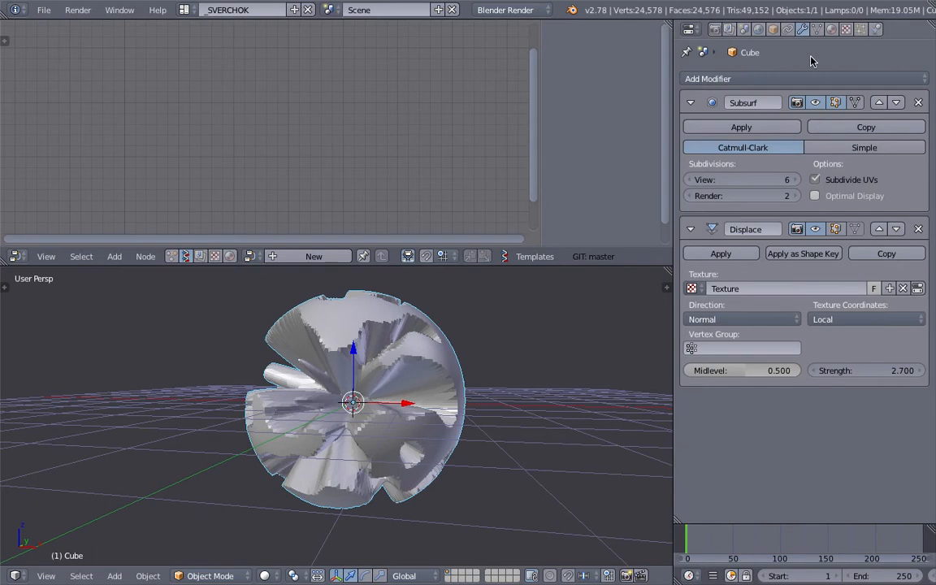
Step: Widen the properties editor and set the Subdivision Surface modifier's viewport subdivisions to 4
drag(673, 237, 650, 237)
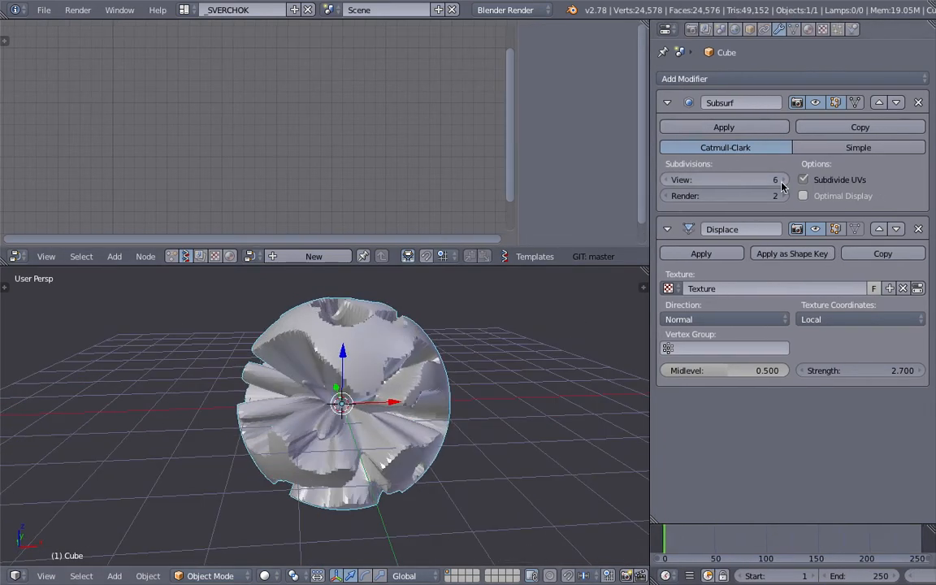
drag(723, 180, 626, 180)
middle_drag(426, 358, 510, 368)
Step: Set the Displace modifier's strength to 1.4 and its midlevel to 0.482
drag(872, 376, 835, 376)
drag(757, 374, 691, 373)
middle_drag(422, 394, 279, 369)
drag(722, 370, 856, 370)
scroll(524, 319, up, 3)
middle_drag(530, 347, 534, 370)
mouse_move(736, 370)
mouse_down()
mouse_move(764, 371)
mouse_move(713, 370)
mouse_move(764, 371)
mouse_move(729, 371)
mouse_up()
middle_drag(406, 381, 434, 412)
scroll(431, 404, down, 2)
Step: Increase the noise size of the Displace modifier's Musgrave texture to get larger, smoother displacements
click(808, 30)
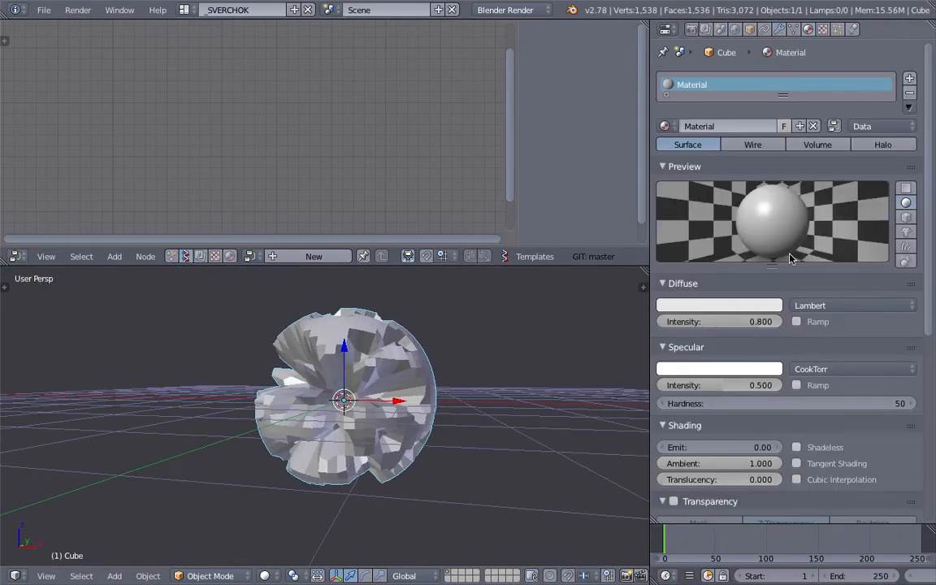
click(777, 33)
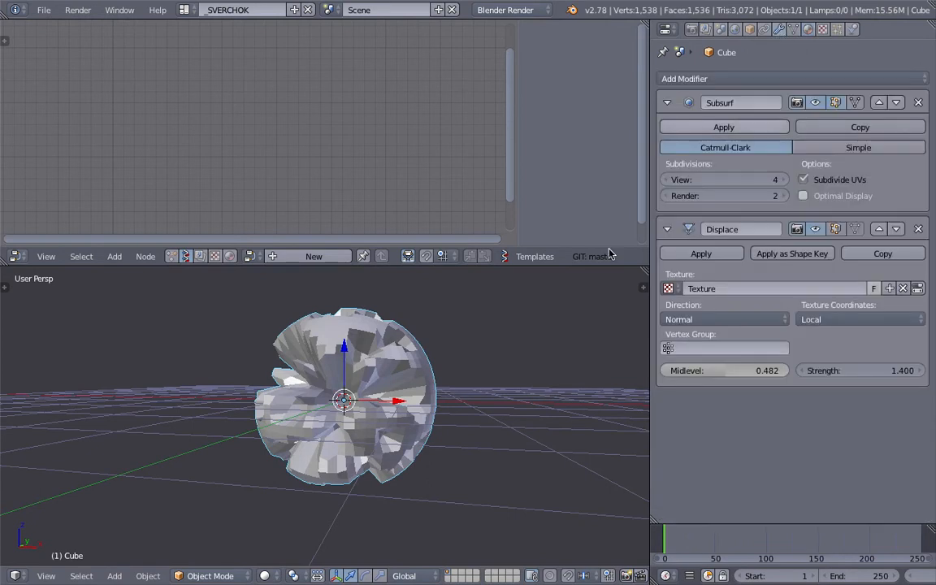
click(918, 289)
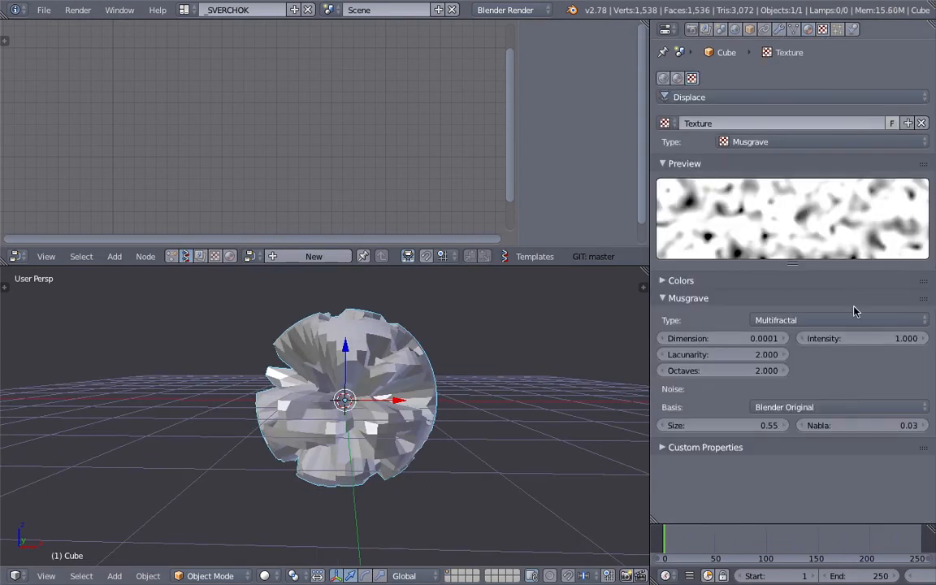
drag(760, 425, 894, 425)
mouse_move(721, 424)
mouse_down()
mouse_move(710, 423)
mouse_move(718, 423)
mouse_up()
middle_drag(569, 414, 521, 406)
Step: Set the Displace modifier's midlevel to 0.476
click(778, 29)
mouse_move(732, 371)
mouse_down()
mouse_move(699, 371)
mouse_move(719, 370)
mouse_up()
middle_drag(479, 407, 504, 406)
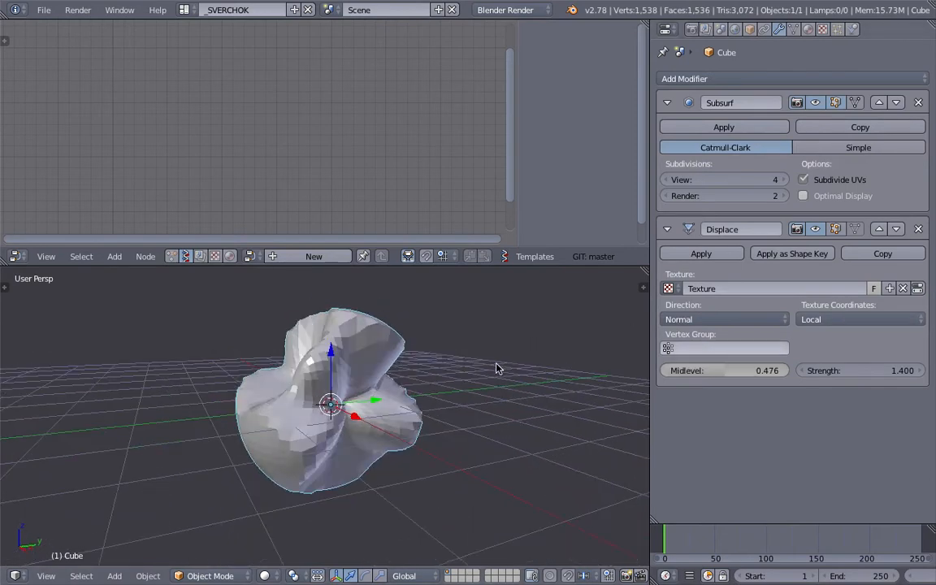
Step: Add a Plain Axes empty and move it beside the displaced cube, to about Y 2.53
key(shift+a)
mouse_move(457, 468)
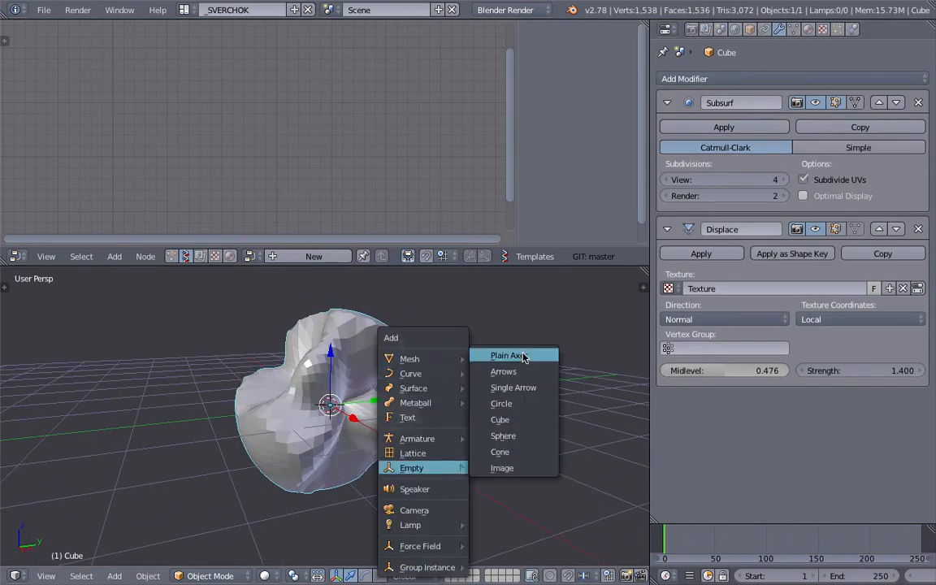
click(477, 355)
key(g)
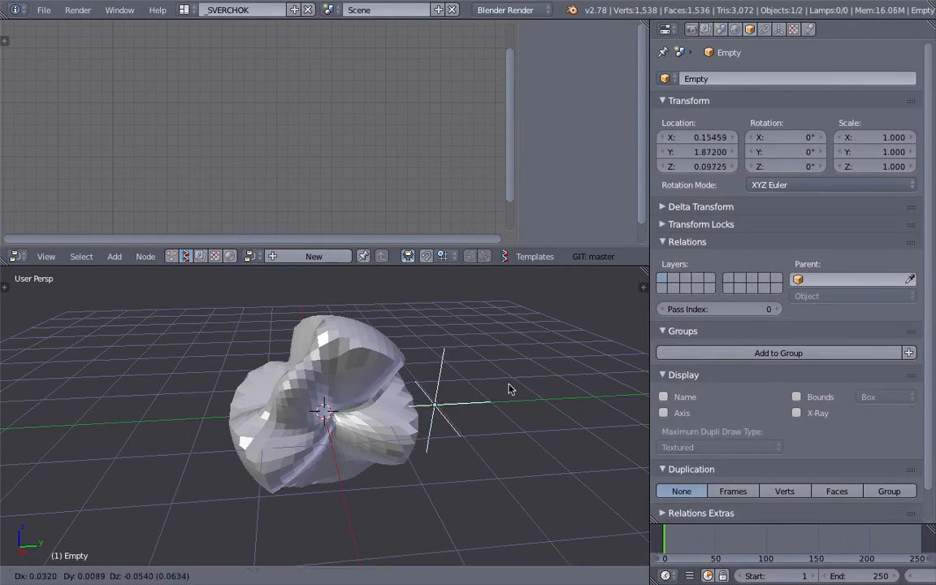
click(520, 383)
Step: Set the cube's Displace texture coordinates to Object and choose the Empty as the reference object
right_click(385, 448)
click(867, 315)
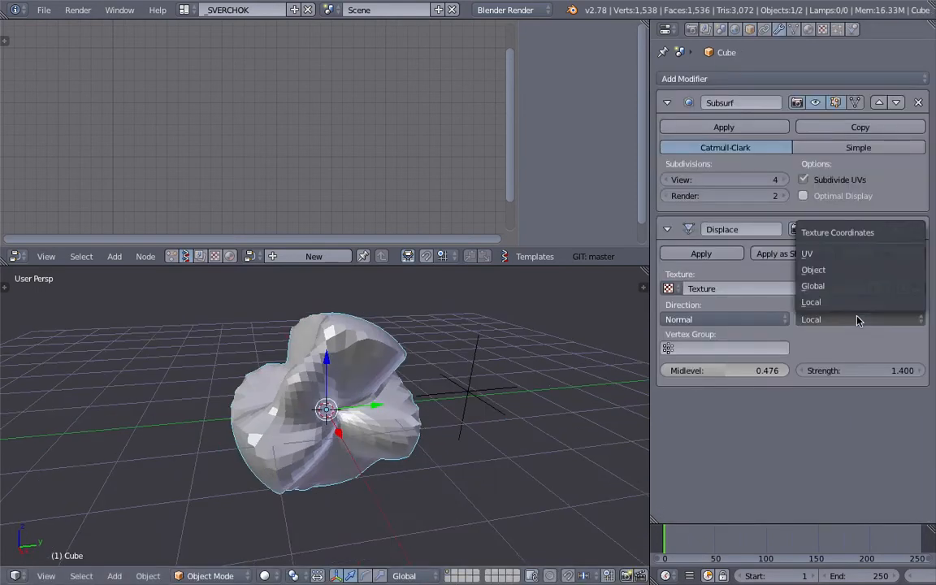
click(857, 265)
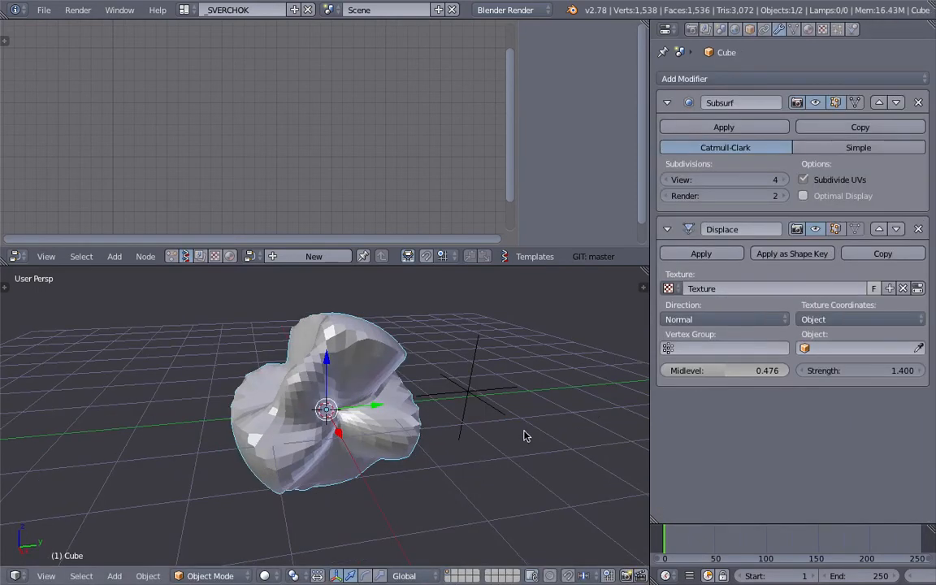
click(821, 349)
click(827, 370)
Step: Move the empty around to vary the cube's displacement, leaving it at about Y 3.09
right_click(476, 372)
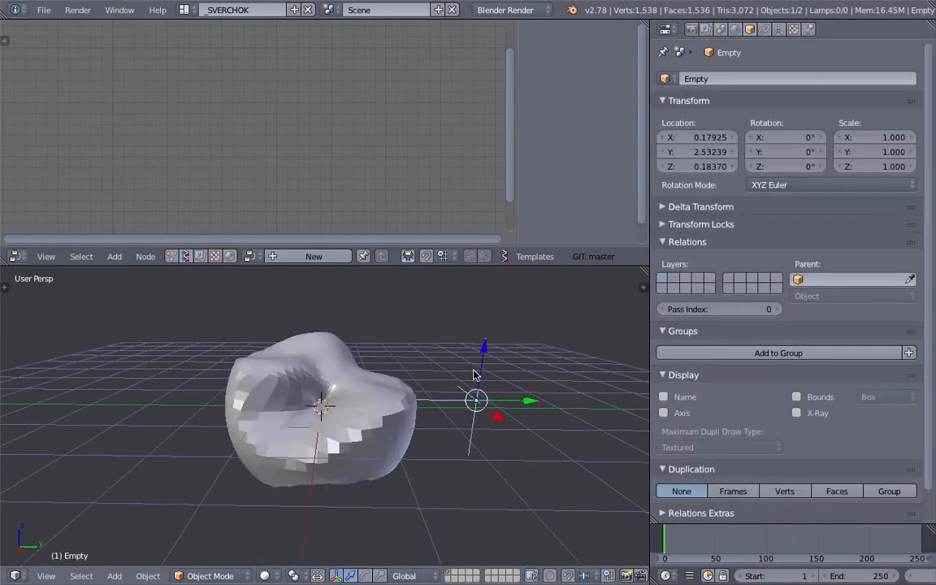
key(g)
click(546, 376)
drag(582, 403, 512, 400)
middle_drag(512, 399, 454, 404)
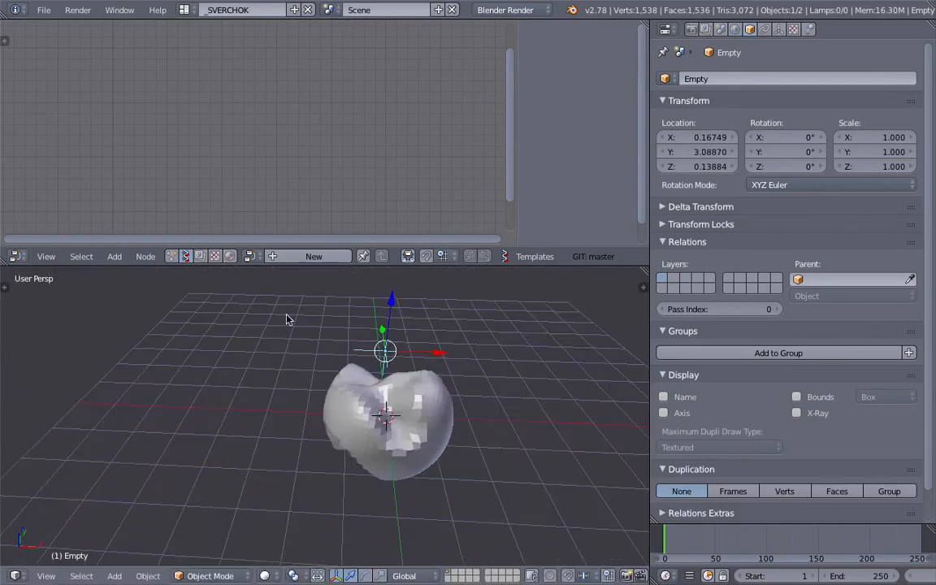
middle_drag(290, 327, 281, 323)
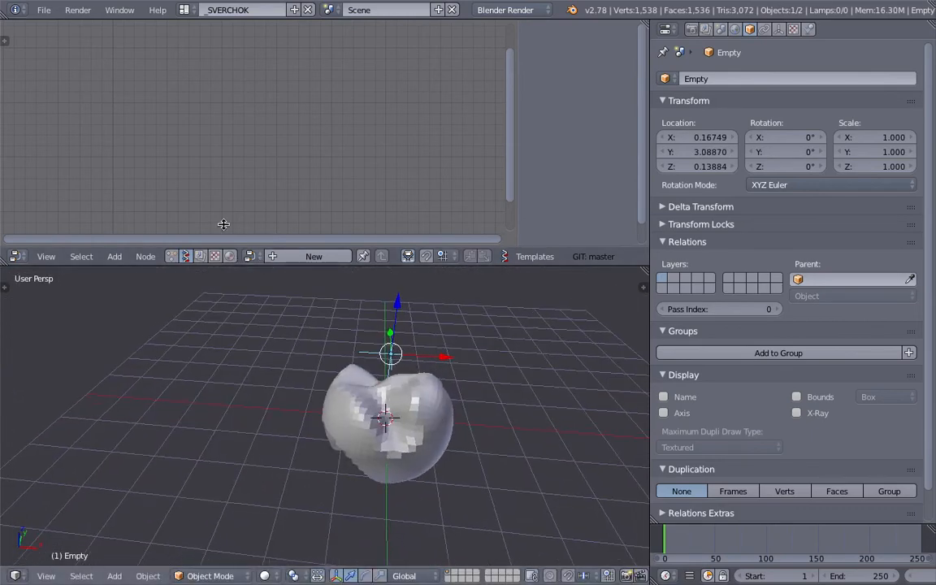
Step: Save the scene in the Downloads folder as sv_displace_basic_001.blend
key(ctrl+s)
click(311, 64)
text(sv_displace)
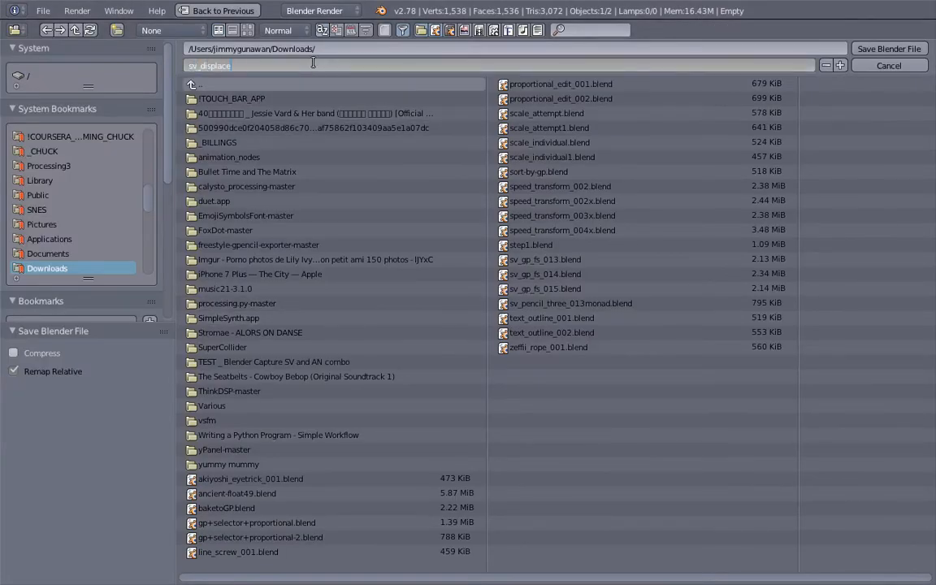
text(_basic_001)
key(Return)
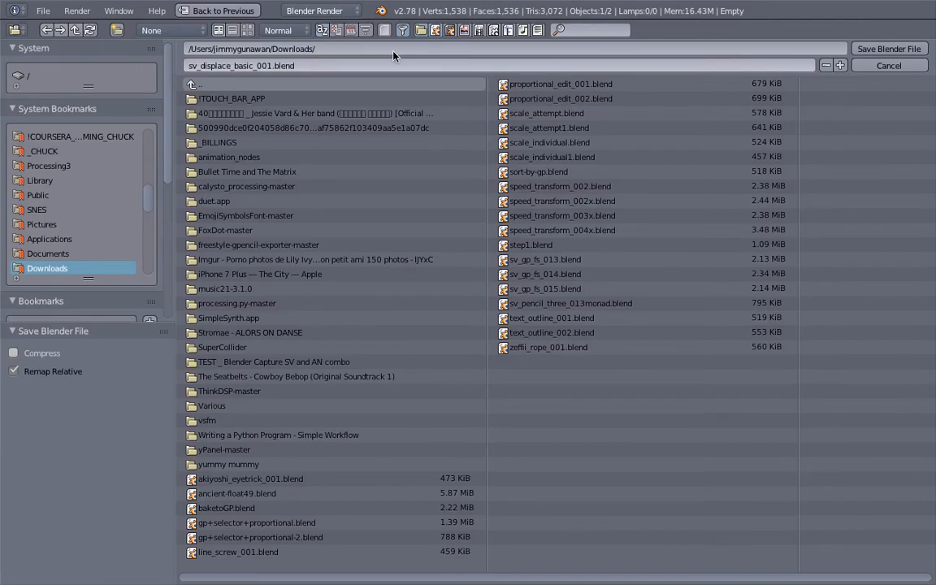
click(863, 49)
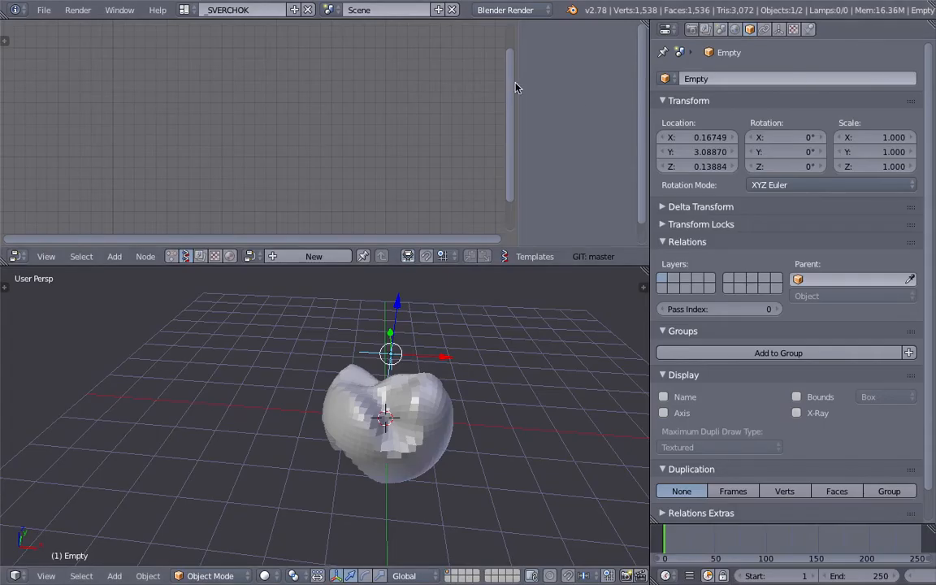
Step: Hide the node editor's sidebar, move the displaced cube about 5 units along negative X, and save the file
key(n)
middle_drag(325, 303, 385, 373)
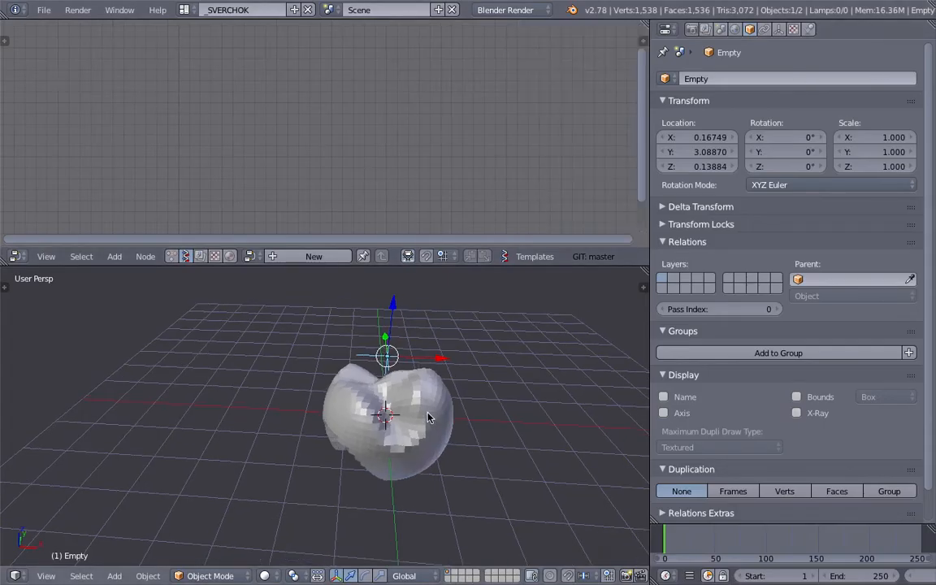
right_click(417, 430)
key(g)
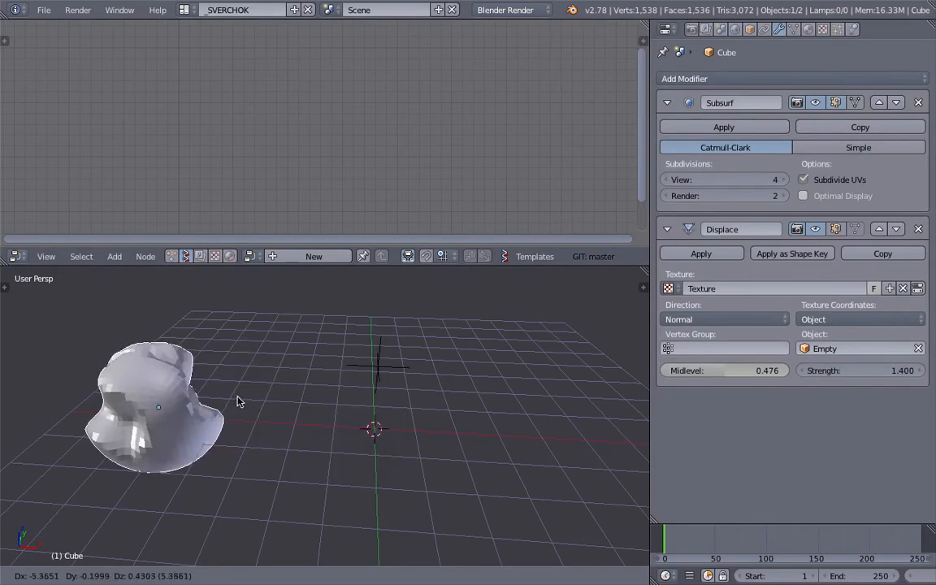
click(253, 406)
key(ctrl+s)
middle_drag(331, 410, 390, 386)
click(313, 404)
Step: Move the empty next to the displaced cube, to about X -4.63, Y 2.41, Z 1.20
right_click(390, 369)
key(g)
click(217, 319)
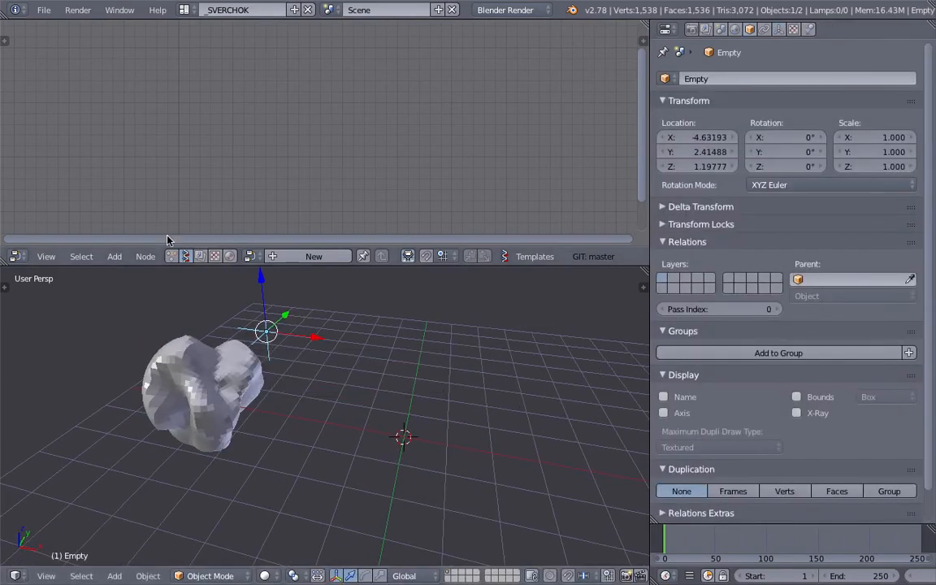
Step: Create a new Sverchok node tree and add a Box generator node
click(317, 261)
key(shift+a)
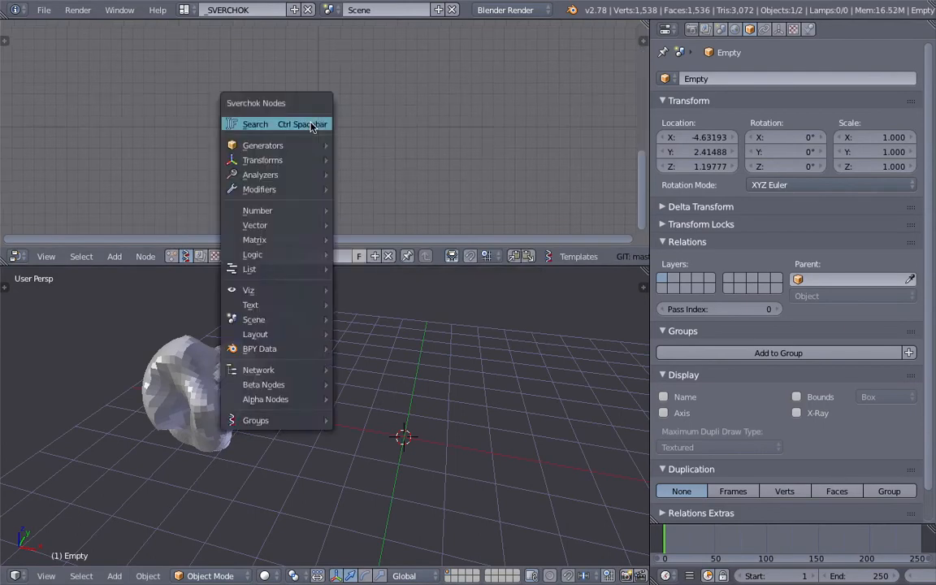
click(309, 123)
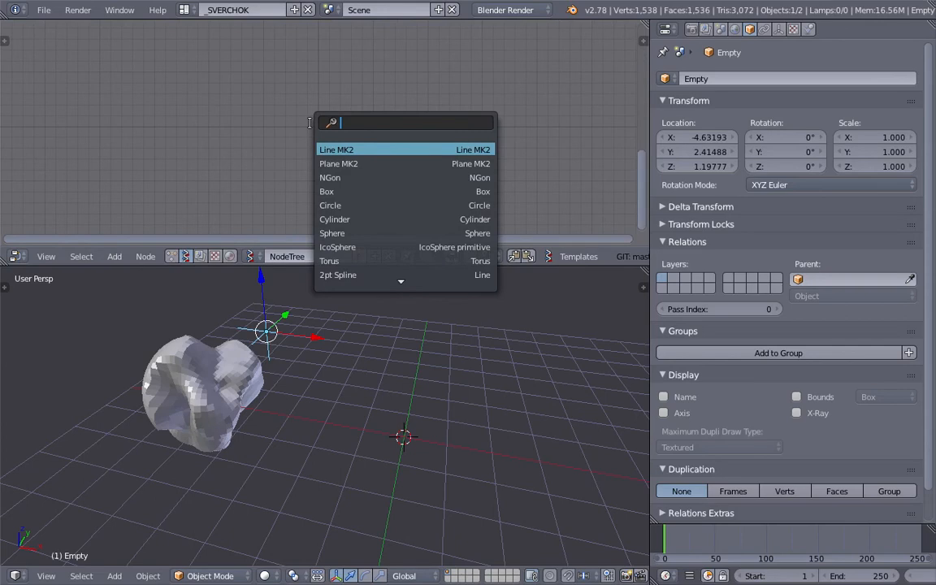
key(Escape)
key(shift+a)
mouse_move(276, 132)
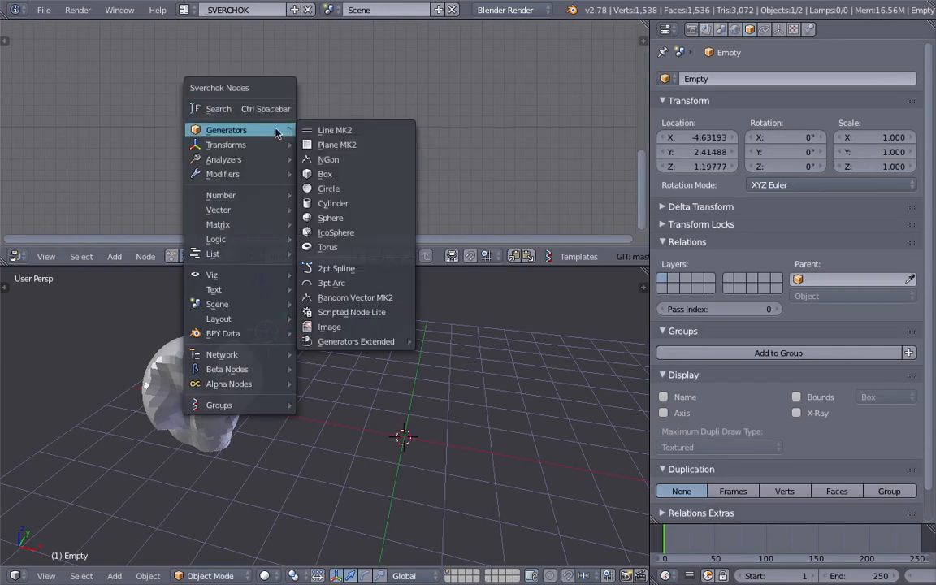
click(351, 174)
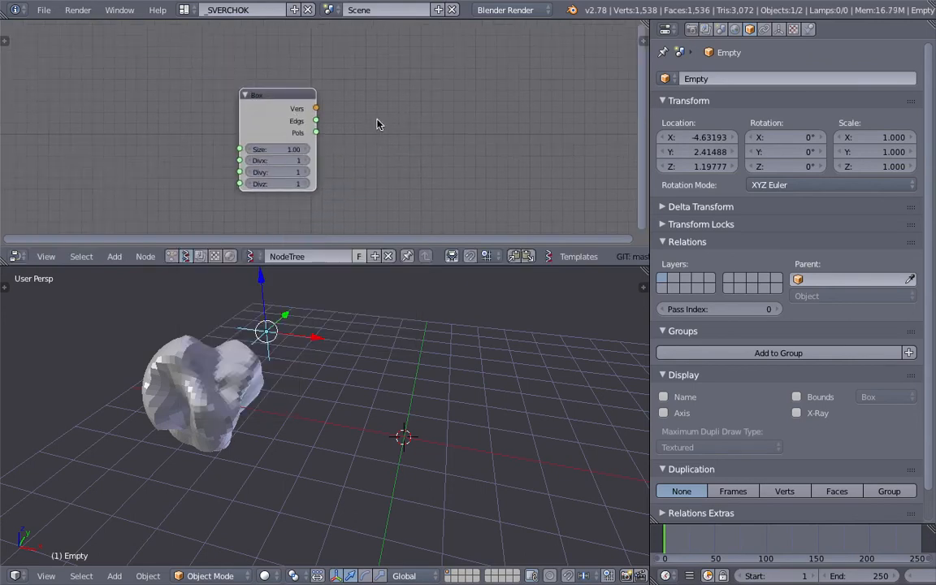
Step: Add a Viewer Draw node and connect the Box's Vers and Pols outputs to its vertices and edg_pol inputs
key(shift+a)
click(378, 99)
text(view)
click(443, 128)
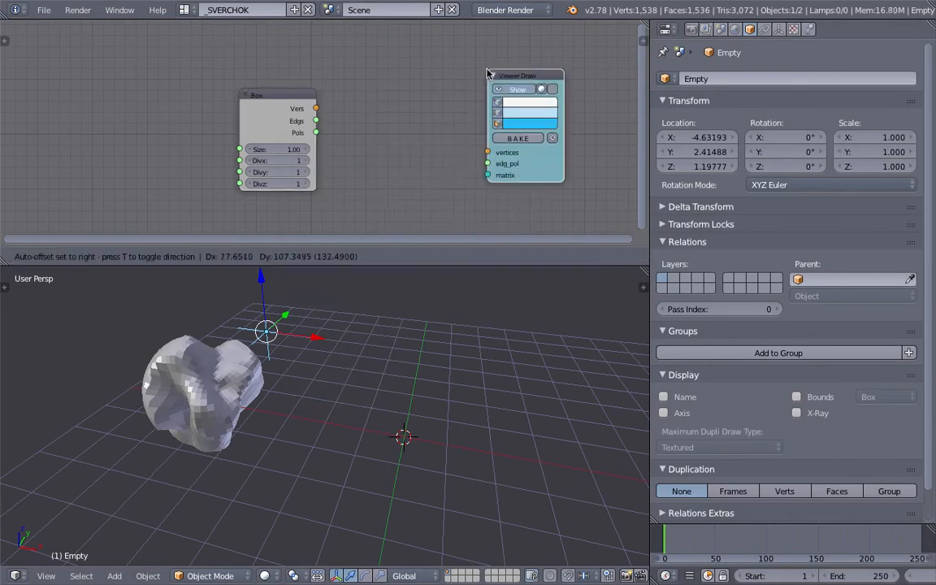
drag(651, 90, 761, 100)
mouse_move(342, 125)
mouse_down()
mouse_move(338, 102)
mouse_move(527, 168)
mouse_move(409, 145)
mouse_up()
drag(523, 181, 527, 180)
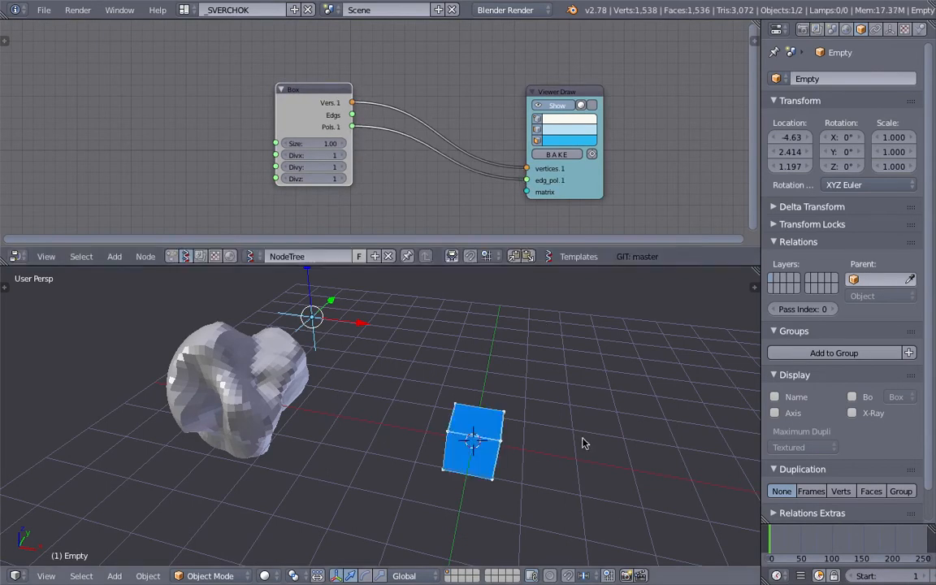
middle_drag(475, 435, 527, 424)
Step: Set the Box node's size to 2.23 and its X, Y and Z divisions to 5
scroll(341, 146, up, 1)
drag(313, 82, 329, 79)
mouse_move(323, 147)
mouse_down()
mouse_move(407, 146)
mouse_move(358, 146)
mouse_move(330, 163)
mouse_up()
text(3)
key(Return)
middle_drag(507, 471, 587, 436)
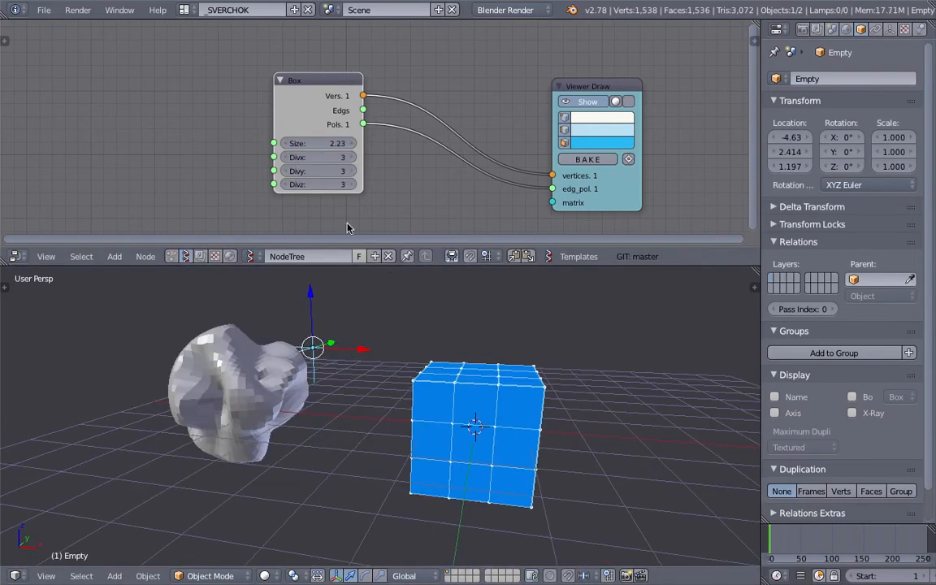
key(Return)
middle_drag(512, 384, 368, 218)
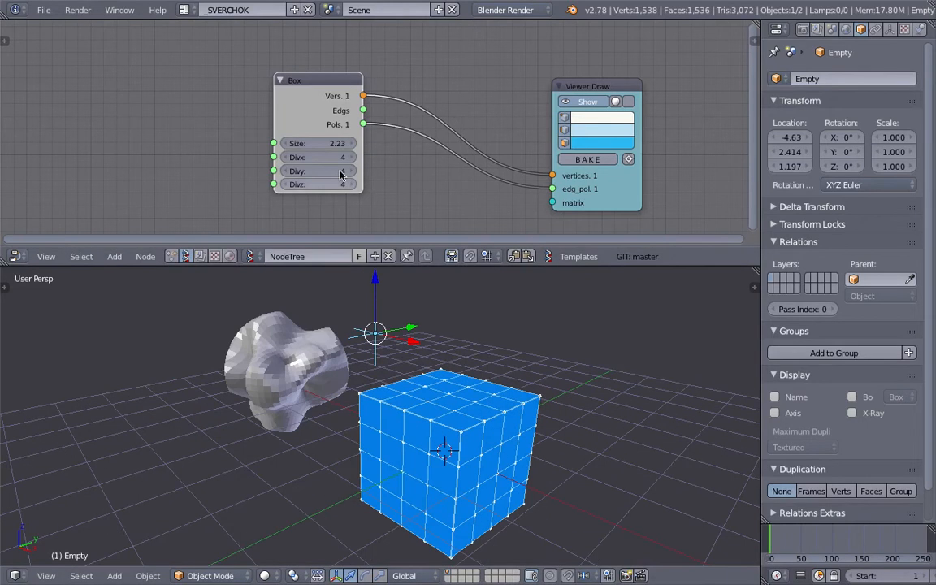
drag(317, 171, 409, 175)
middle_drag(435, 325, 479, 334)
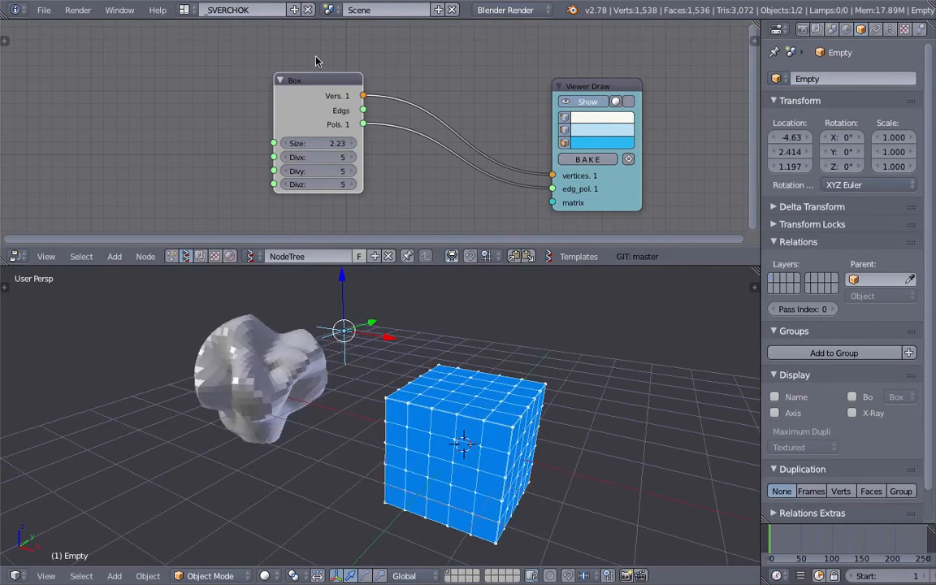
Step: Spread the Box and Viewer Draw nodes apart to make room between them, and save the file
drag(311, 80, 262, 80)
middle_drag(505, 374, 571, 142)
drag(603, 82, 656, 60)
scroll(426, 96, down, 3)
middle_drag(424, 96, 412, 100)
key(ctrl+s)
click(360, 129)
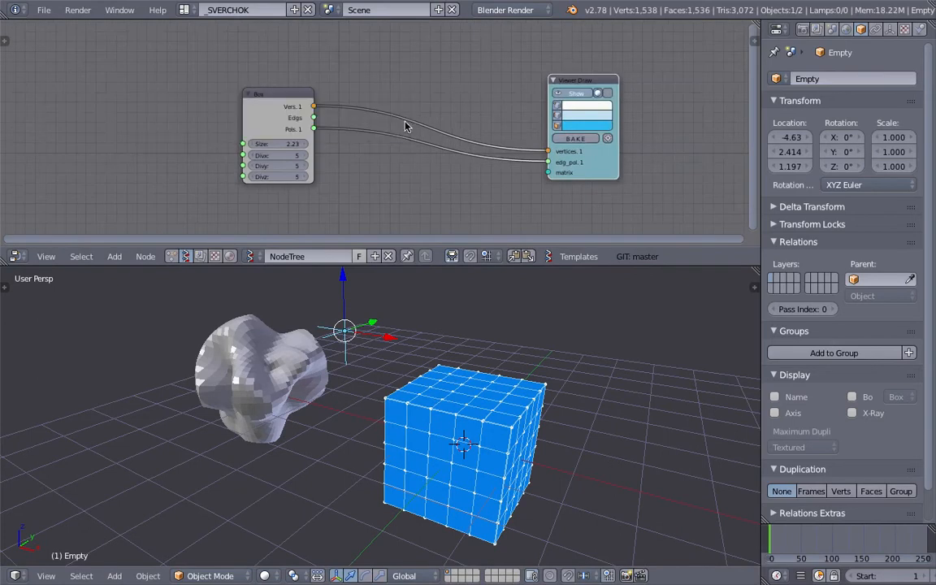
Step: Move the Viewer Draw node farther from the Box node and enlarge the node editor in height and width
drag(601, 88, 649, 85)
scroll(543, 97, up, 2)
middle_drag(543, 97, 513, 98)
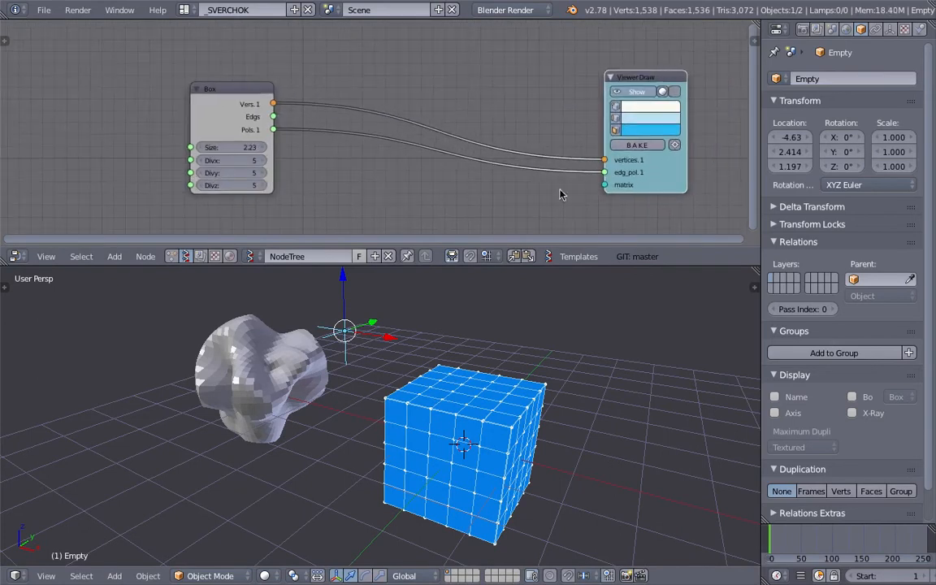
drag(584, 279, 582, 310)
middle_drag(504, 200, 530, 199)
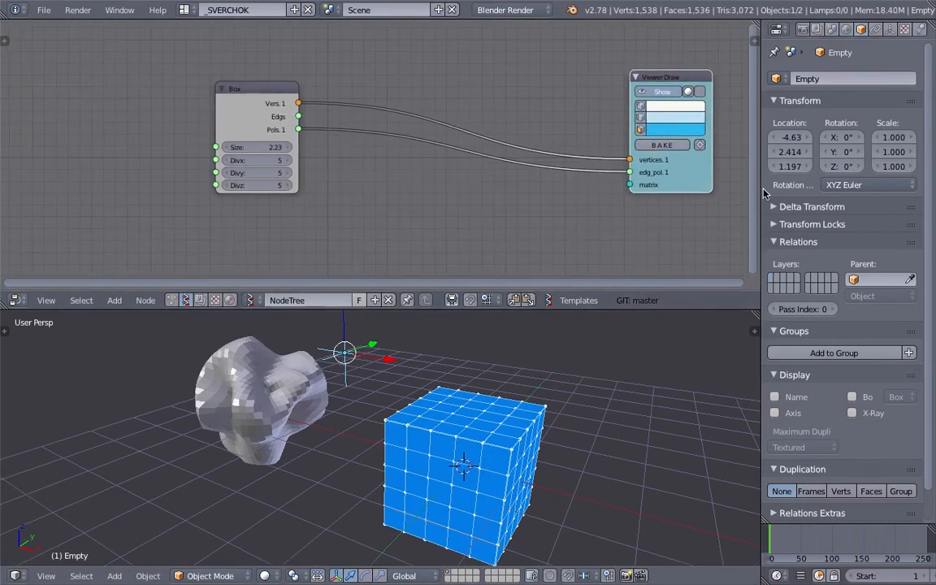
drag(762, 192, 782, 190)
middle_drag(457, 168, 450, 173)
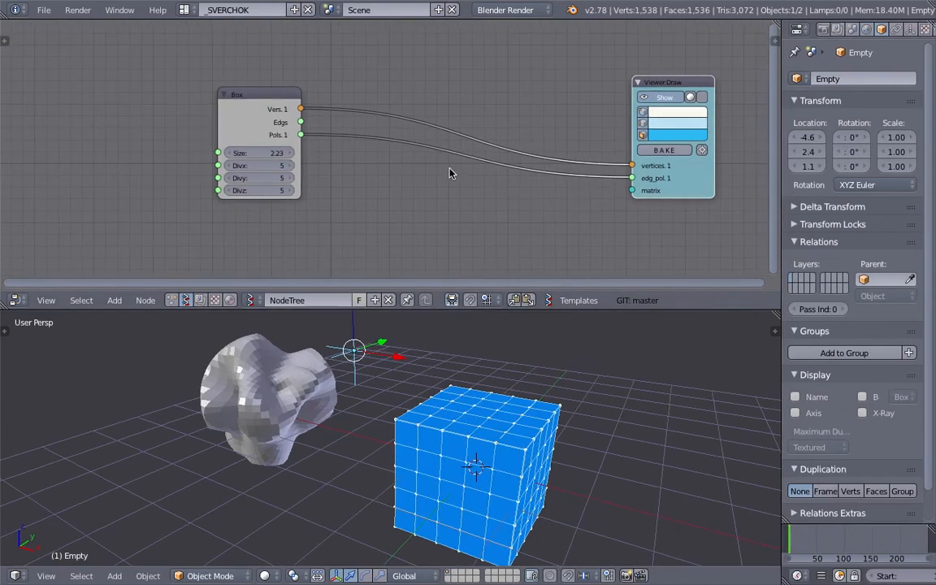
Step: Adjust the positions of the Box and Viewer Draw nodes and save the file
drag(277, 109, 284, 114)
drag(666, 92, 643, 98)
mouse_move(520, 406)
middle_down()
mouse_move(485, 362)
mouse_move(539, 436)
mouse_move(471, 407)
mouse_move(480, 392)
mouse_move(497, 398)
middle_up()
key(ctrl+s)
click(497, 398)
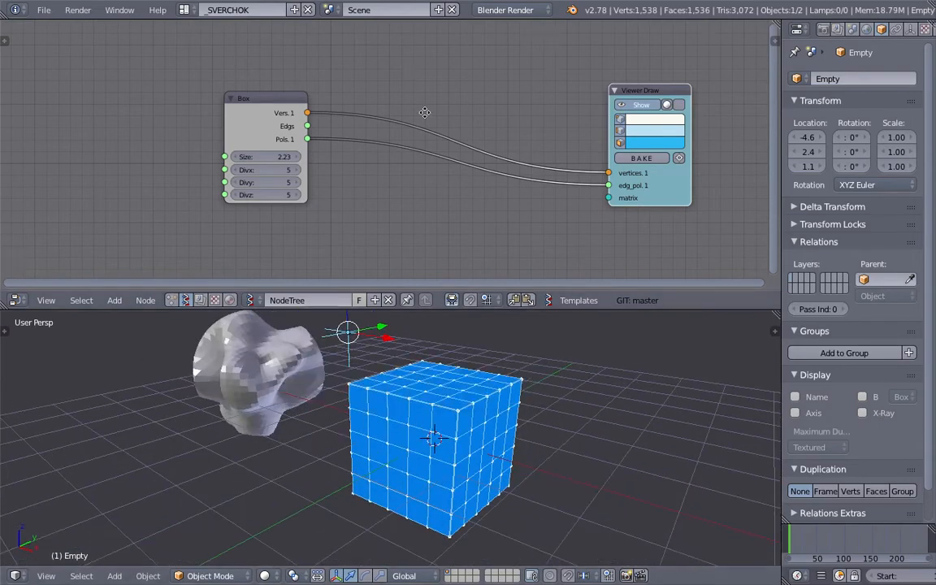
Step: Add a Vector Noise MK2 node above the links between the Box and Viewer Draw nodes
middle_drag(424, 113, 429, 126)
key(shift+a)
click(431, 102)
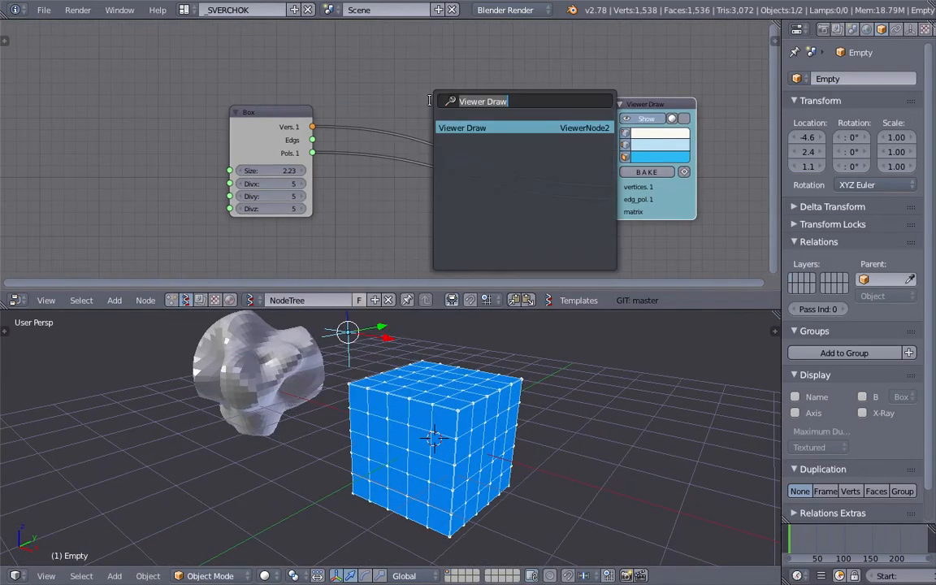
text(vector no)
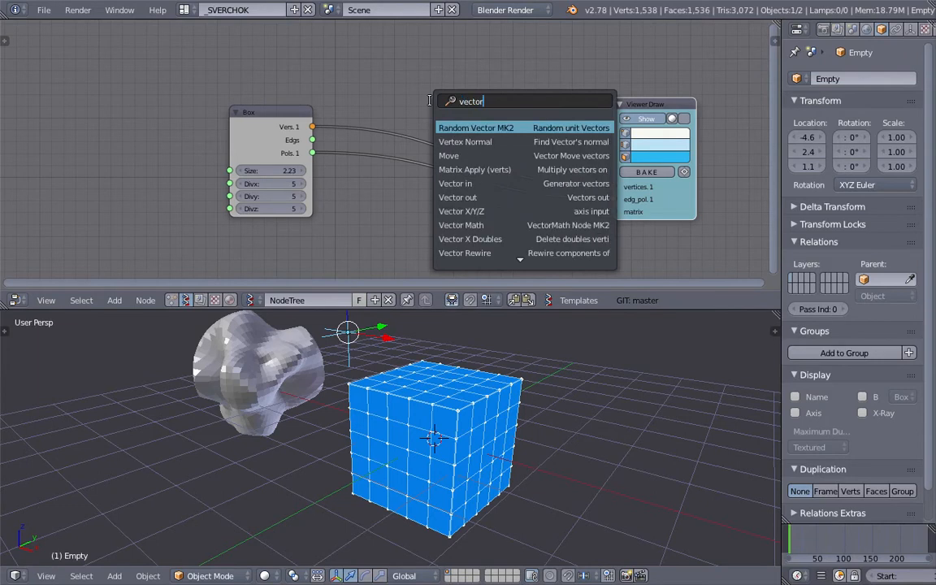
key(Return)
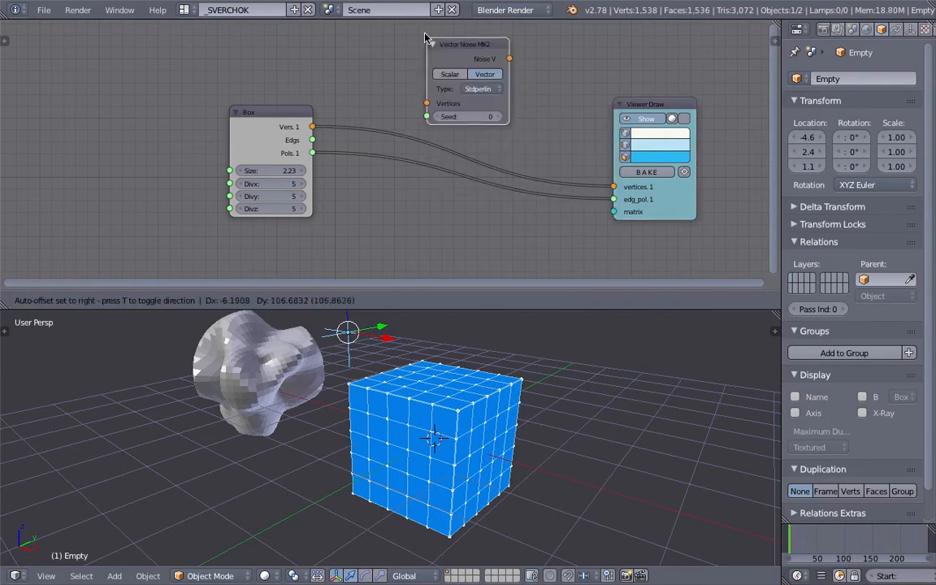
click(418, 29)
Step: Connect the Box node's Vers output to the Vector Noise node's Vertices input
middle_drag(361, 78, 319, 115)
drag(269, 165, 299, 146)
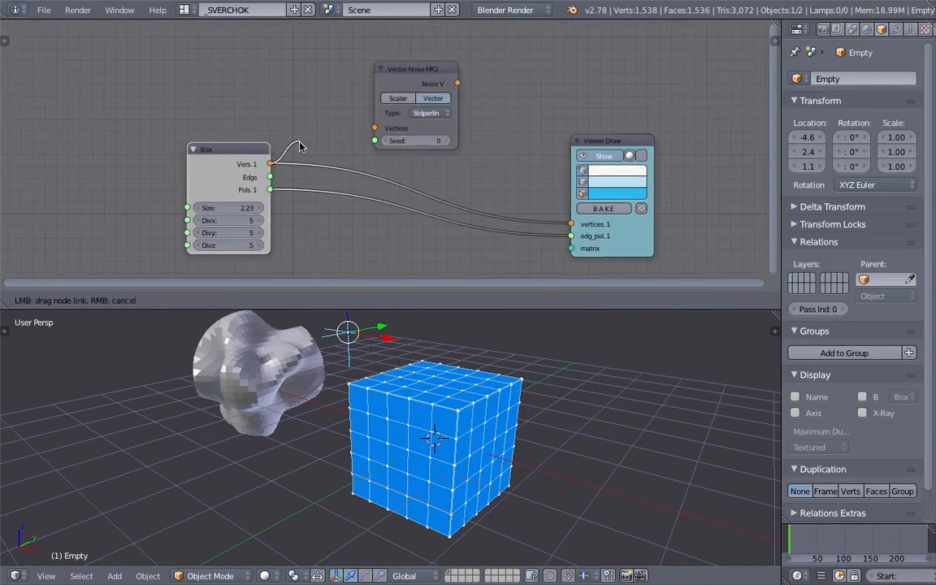
drag(376, 132, 374, 129)
drag(458, 83, 510, 79)
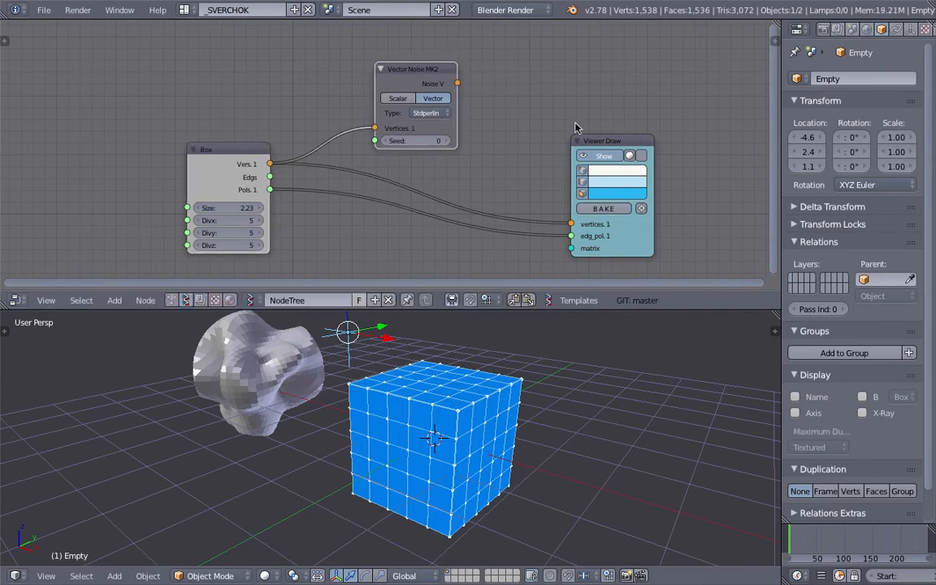
Step: Review the Vector Noise node's available noise types, keep Stdperlin, and save the file
scroll(425, 96, up, 1)
click(447, 102)
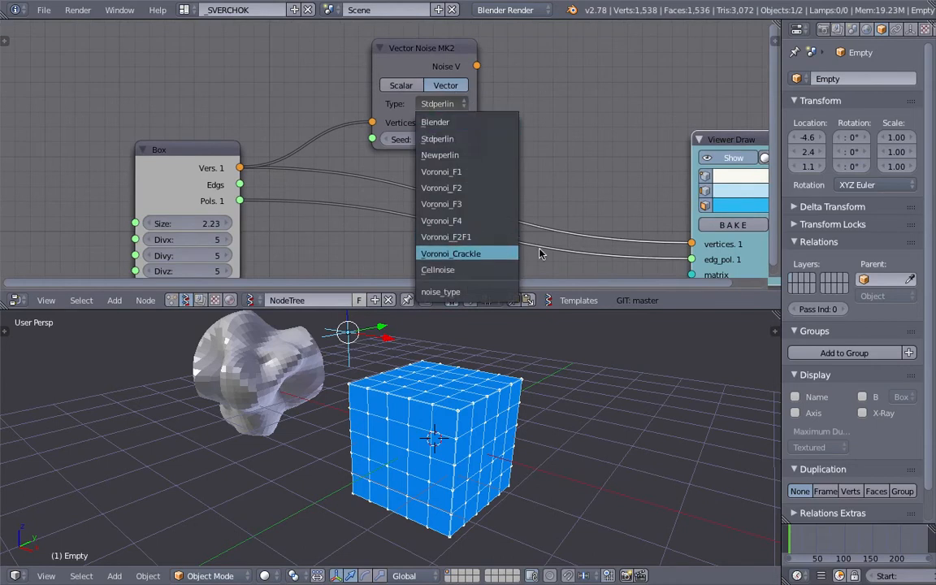
scroll(506, 96, down, 3)
key(ctrl+s)
click(369, 73)
Step: Add a Vector Math node between the Vector Noise and Viewer Draw nodes and set its function to Add
key(shift+a)
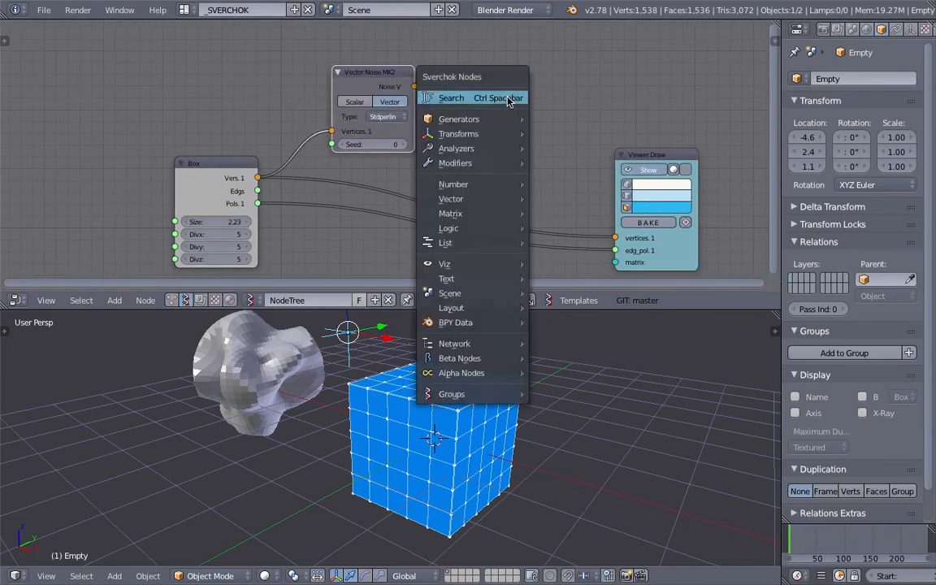
click(512, 98)
text(vecot)
key(BackSpace)
key(BackSpace)
text(tor m)
key(Down)
key(Down)
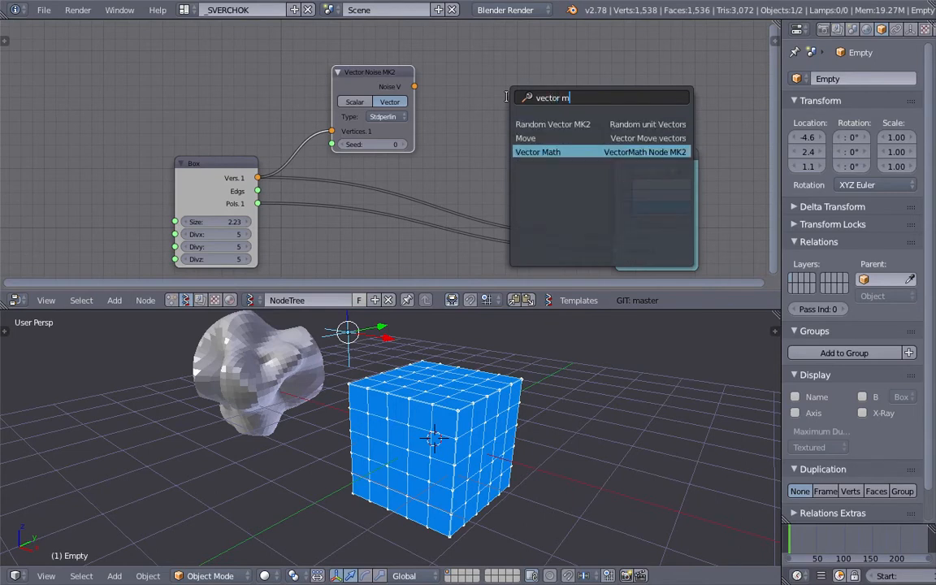
key(Return)
click(445, 102)
click(504, 129)
click(528, 171)
Step: Feed the noise output and Box vertices into the Add node's A and B inputs, connect its output to Viewer Draw's vertices, and save
drag(257, 177, 280, 171)
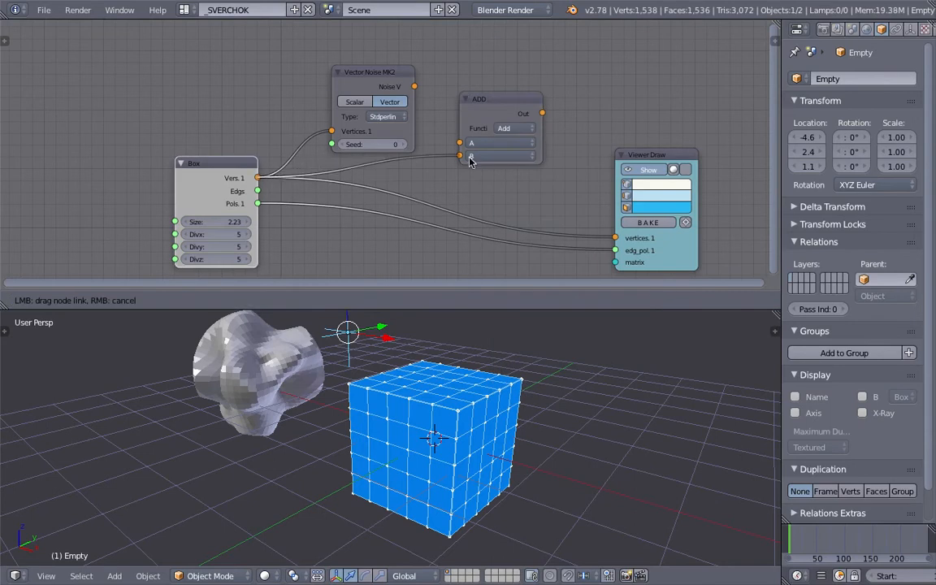
drag(470, 161, 471, 157)
drag(400, 78, 452, 126)
drag(470, 161, 473, 158)
drag(556, 128, 616, 238)
middle_drag(567, 441, 621, 407)
key(ctrl+s)
click(611, 411)
Step: Set the Vector Noise node's seed to 80 and save the file
middle_drag(486, 167, 422, 164)
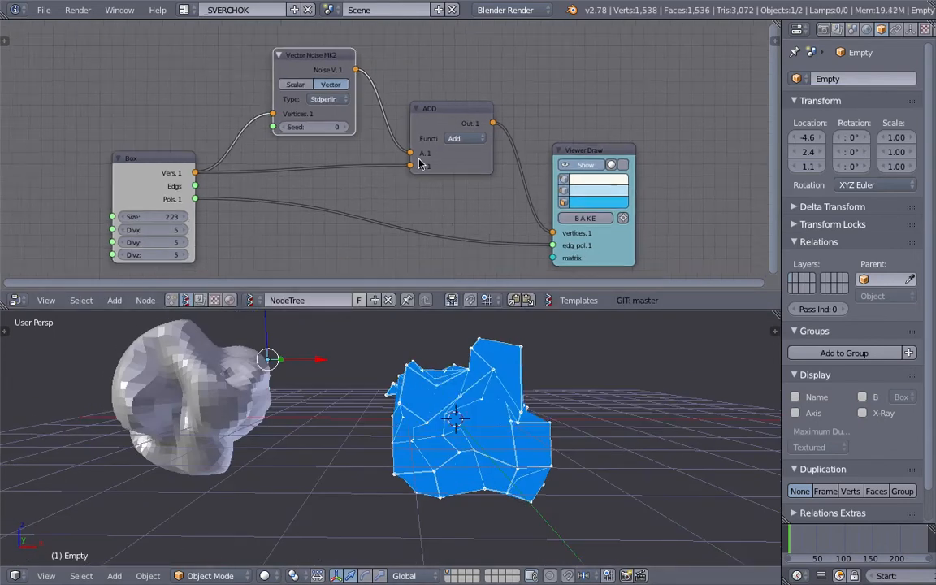
scroll(390, 155, up, 1)
drag(316, 124, 532, 163)
scroll(456, 162, down, 1)
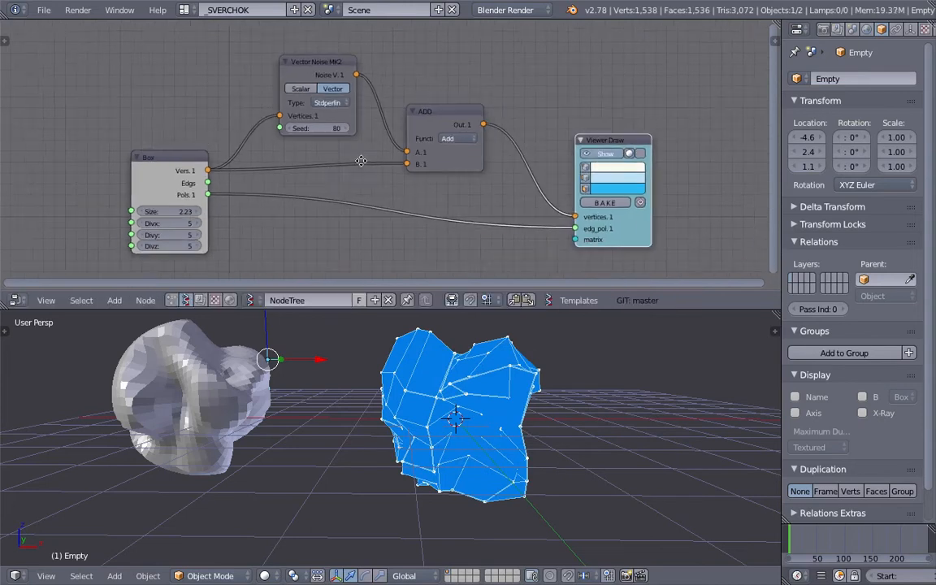
key(ctrl+s)
click(147, 154)
middle_drag(488, 439, 504, 411)
key(ctrl+s)
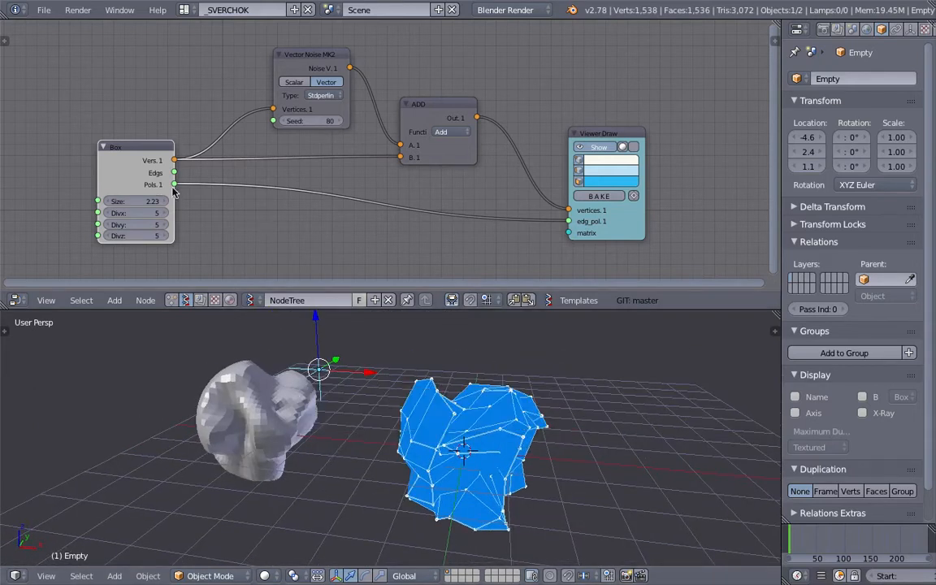
Step: Try finer Box divisions, reduce them to Divx 5, Divy 4 and Divz 4, and save the file
mouse_move(159, 214)
mouse_down()
mouse_move(140, 213)
mouse_move(160, 220)
mouse_up()
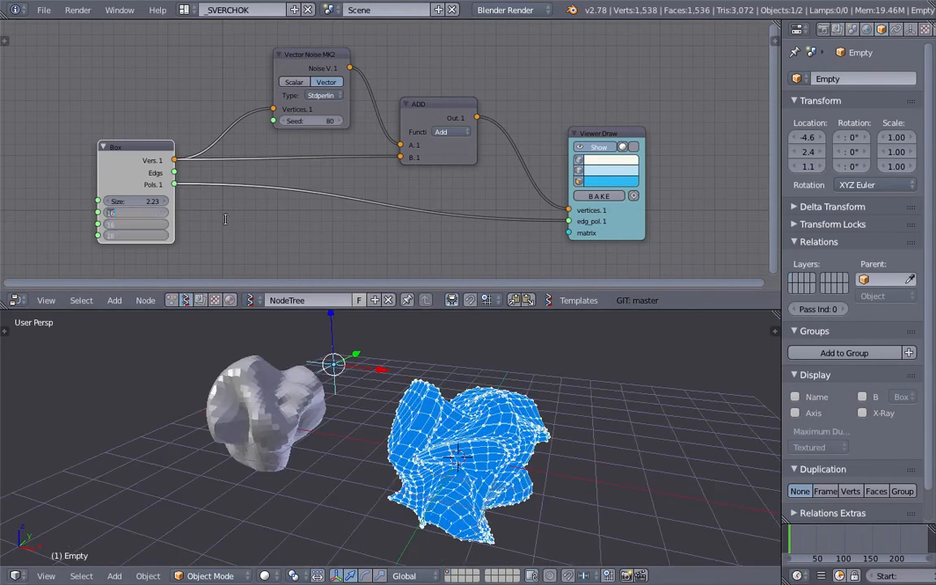
drag(225, 220, 263, 245)
key(ctrl+s)
click(271, 242)
Step: Make room before the Viewer Draw node, duplicate the Add node there, and set the copy's function to Multiply Scalar
drag(598, 135, 634, 136)
scroll(602, 130, up, 1)
mouse_move(582, 125)
middle_down()
mouse_move(536, 131)
mouse_move(549, 128)
middle_up()
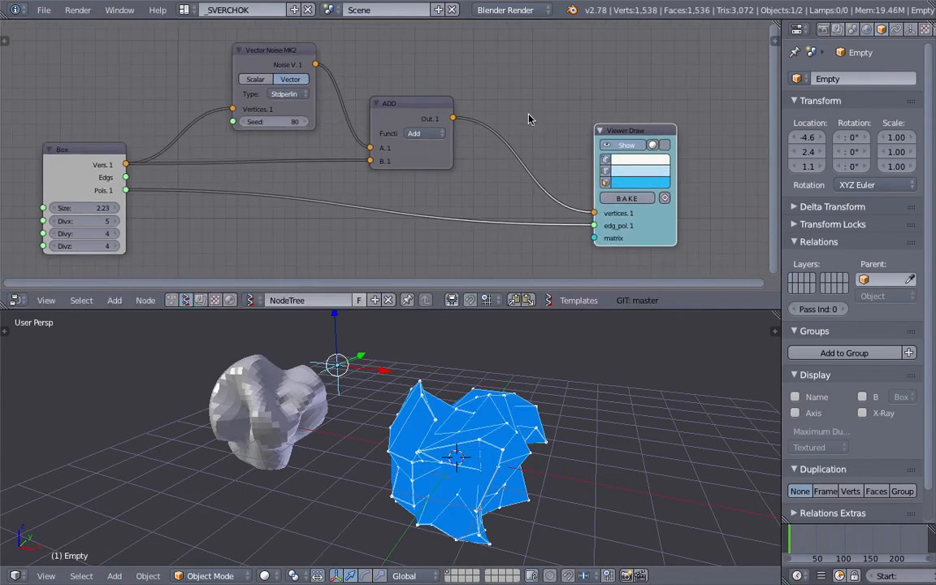
drag(419, 110, 398, 104)
key(shift+d)
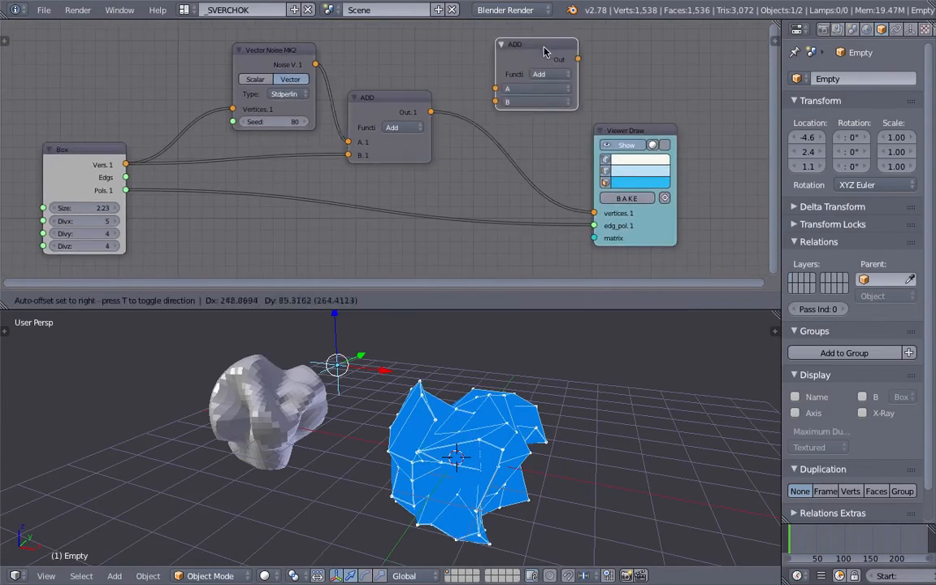
click(525, 68)
click(520, 79)
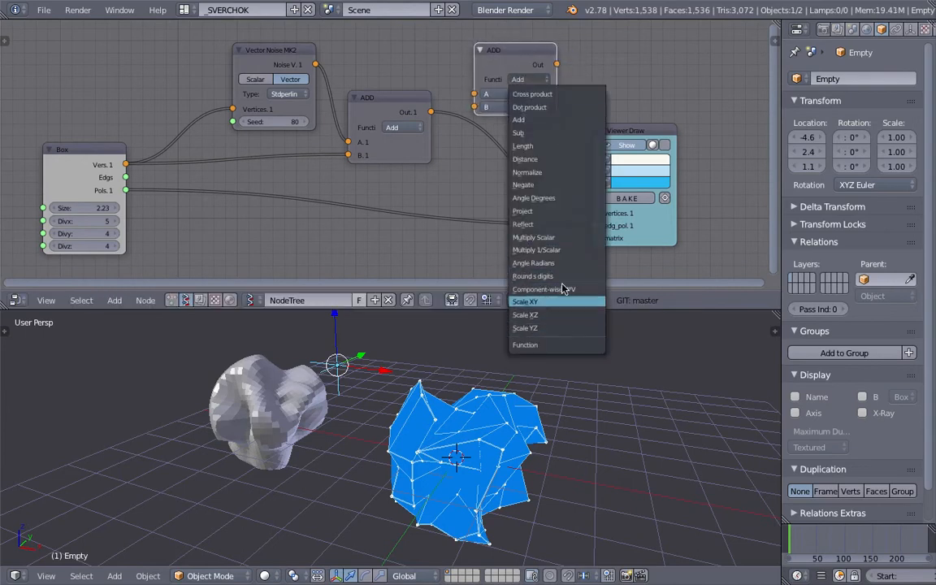
click(558, 240)
Step: Insert the Multiply Scalar node between the Add and Viewer Draw nodes, set its amount to 1.09, and save the file
mouse_move(526, 102)
mouse_down()
mouse_move(530, 138)
mouse_move(485, 144)
mouse_move(584, 144)
mouse_move(537, 144)
mouse_move(550, 144)
mouse_move(543, 106)
mouse_up()
mouse_move(543, 156)
mouse_down()
mouse_move(487, 156)
mouse_move(569, 156)
mouse_move(496, 156)
mouse_move(569, 156)
mouse_move(497, 156)
mouse_move(529, 156)
mouse_up()
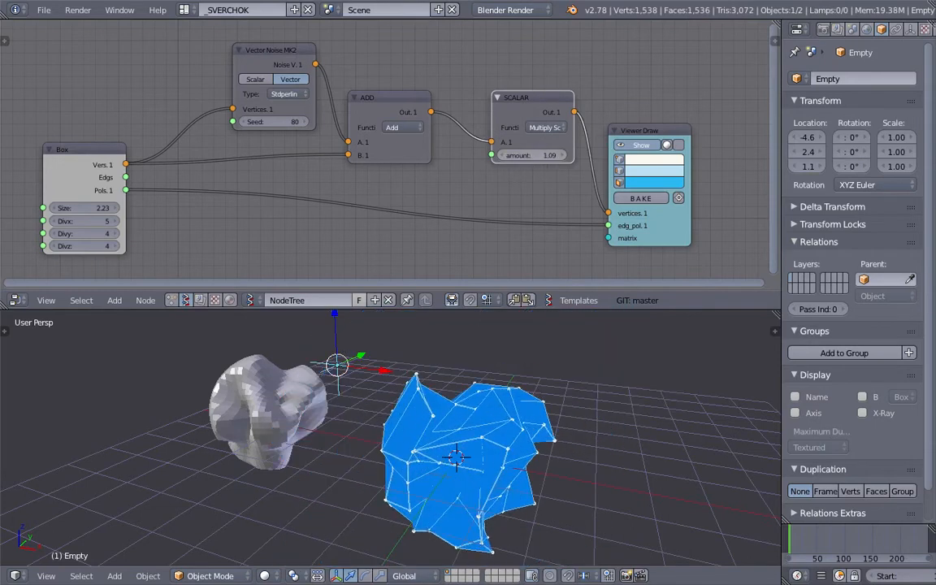
scroll(369, 175, down, 3)
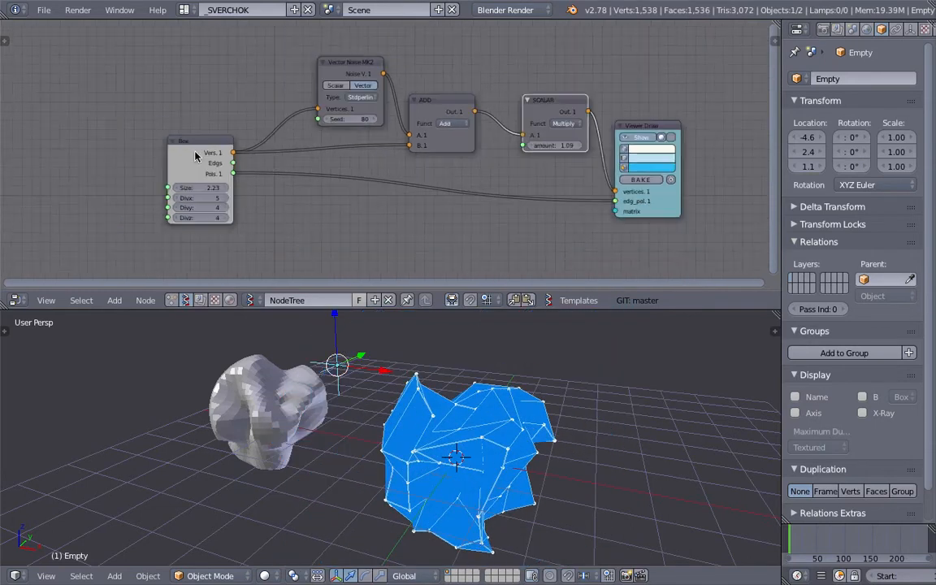
key(ctrl+s)
Step: Duplicate the Multiply Scalar node onto the link between the Vector Noise and Add nodes and set its amount to 0.31
drag(333, 62, 277, 49)
drag(450, 106, 460, 104)
middle_drag(460, 105, 468, 114)
drag(551, 116, 570, 113)
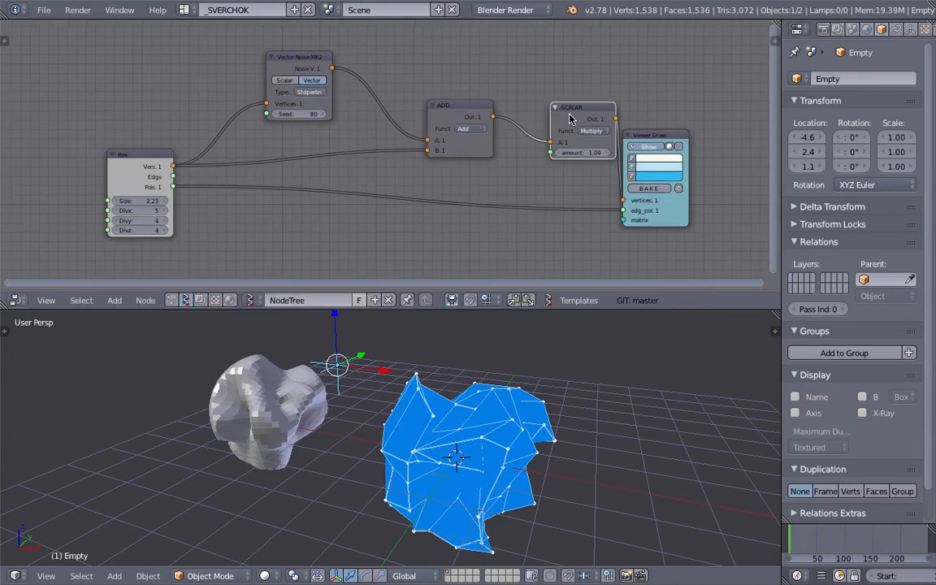
key(shift+d)
click(378, 81)
scroll(401, 121, up, 2)
mouse_move(401, 127)
mouse_down()
mouse_move(435, 127)
mouse_move(365, 128)
mouse_move(504, 128)
mouse_move(386, 127)
mouse_move(395, 127)
mouse_up()
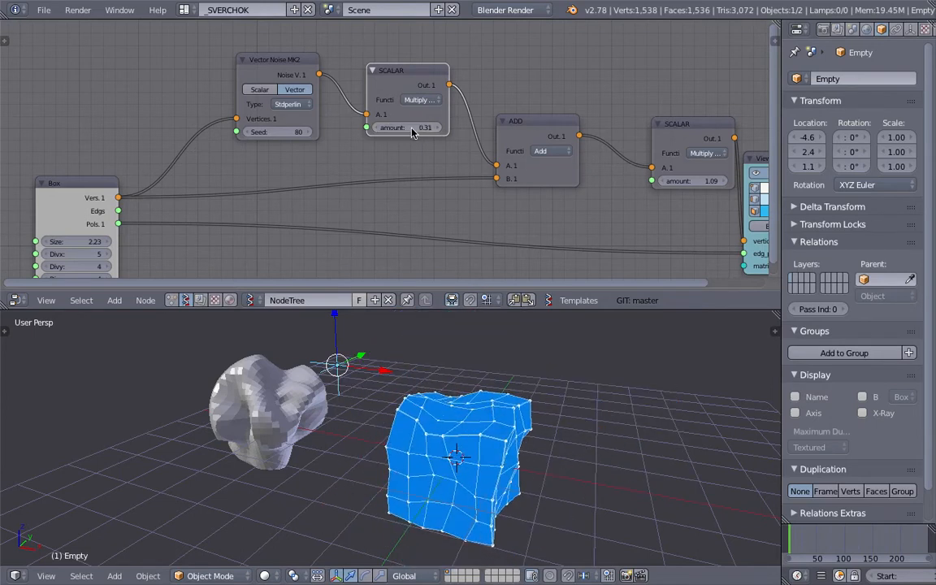
Step: Reposition the Box, Vector Noise and adjacent Multiply Scalar nodes to make room before the noise node, and save the file
middle_drag(367, 107, 453, 87)
drag(183, 171, 119, 171)
key(ctrl+s)
click(117, 169)
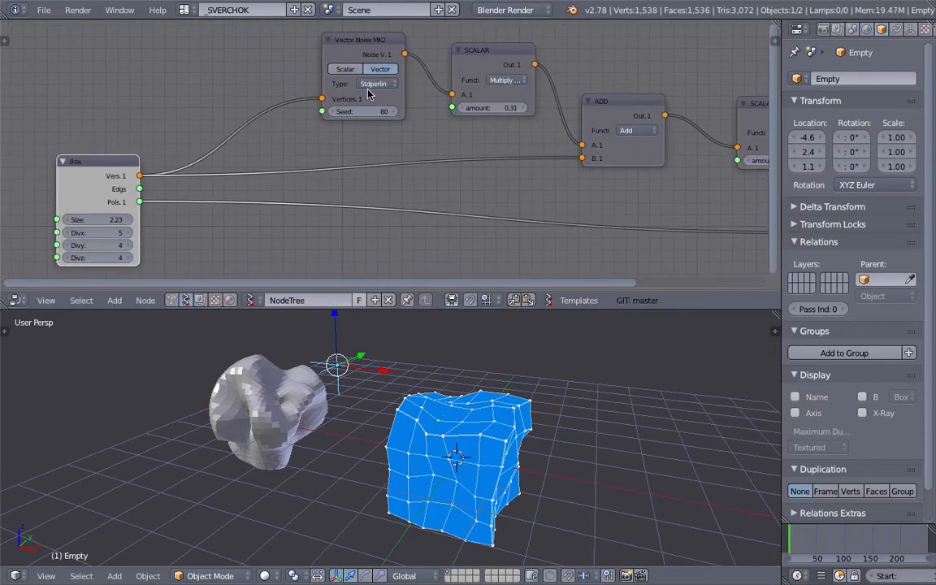
drag(365, 50, 343, 47)
middle_drag(341, 63, 364, 93)
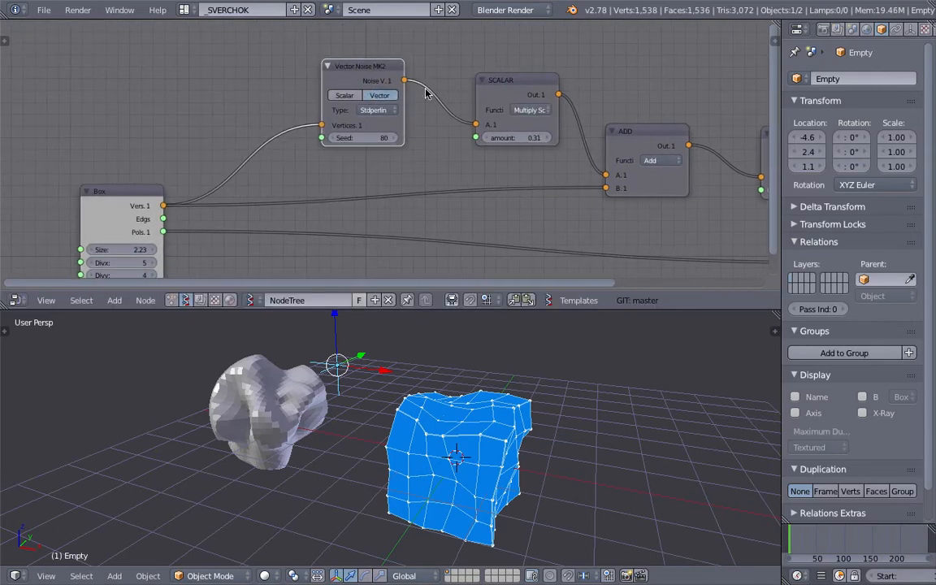
drag(503, 93, 495, 90)
Step: Duplicate the Multiply Scalar node onto the link between Box and Vector Noise, set its amount to 0.70, and save the file
key(shift+d)
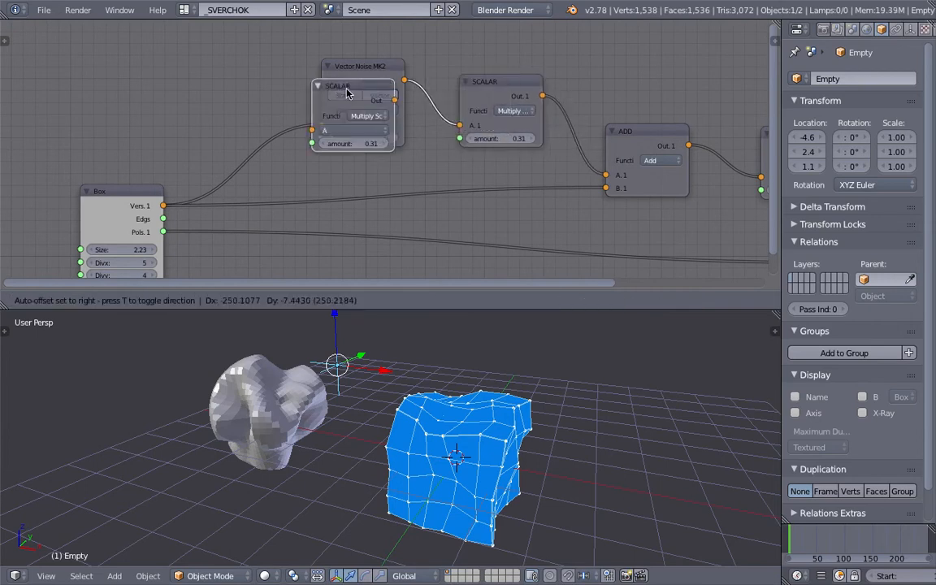
click(256, 133)
drag(286, 157, 323, 157)
middle_drag(308, 154, 312, 165)
key(ctrl+s)
click(311, 166)
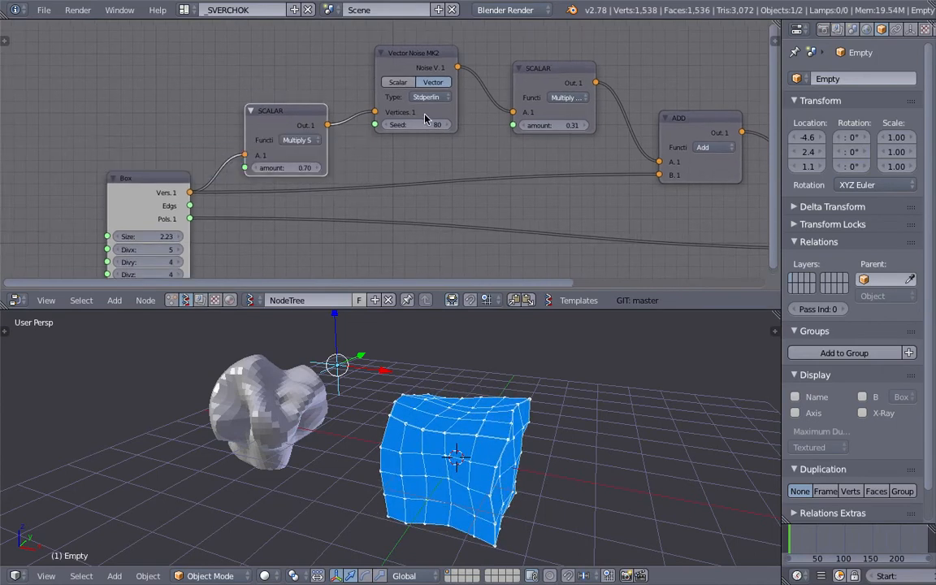
Step: Set the Vector Noise node's seed to 232
scroll(374, 128, up, 3)
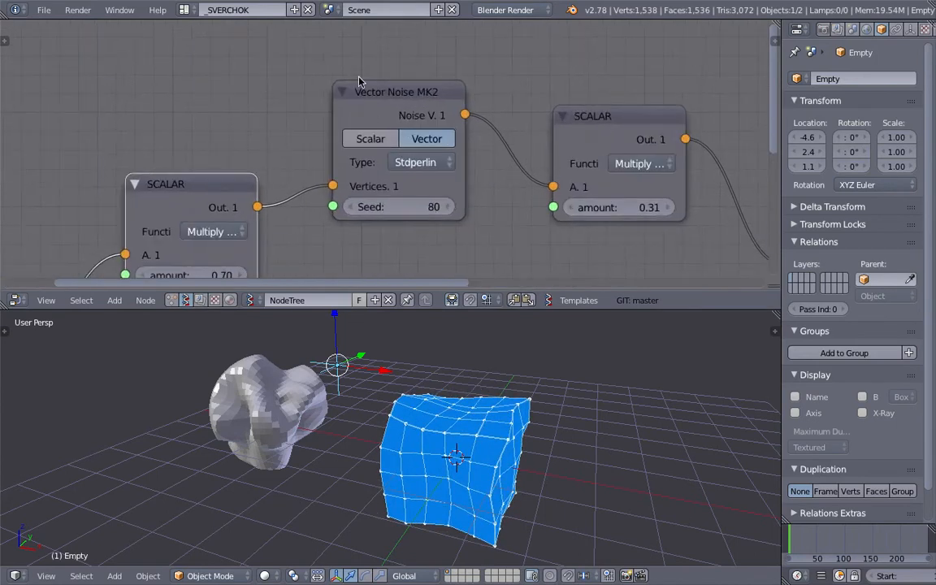
middle_drag(366, 187, 391, 148)
drag(418, 168, 431, 124)
drag(434, 167, 439, 134)
Step: Try the Blender noise type on the Vector Noise node and switch back to Stdperlin
click(443, 124)
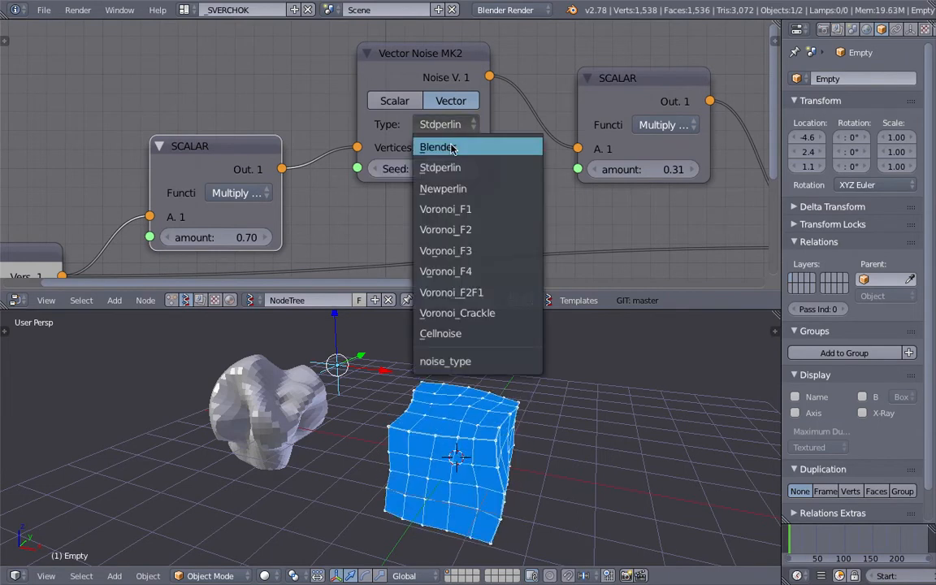
click(452, 147)
click(451, 126)
click(465, 171)
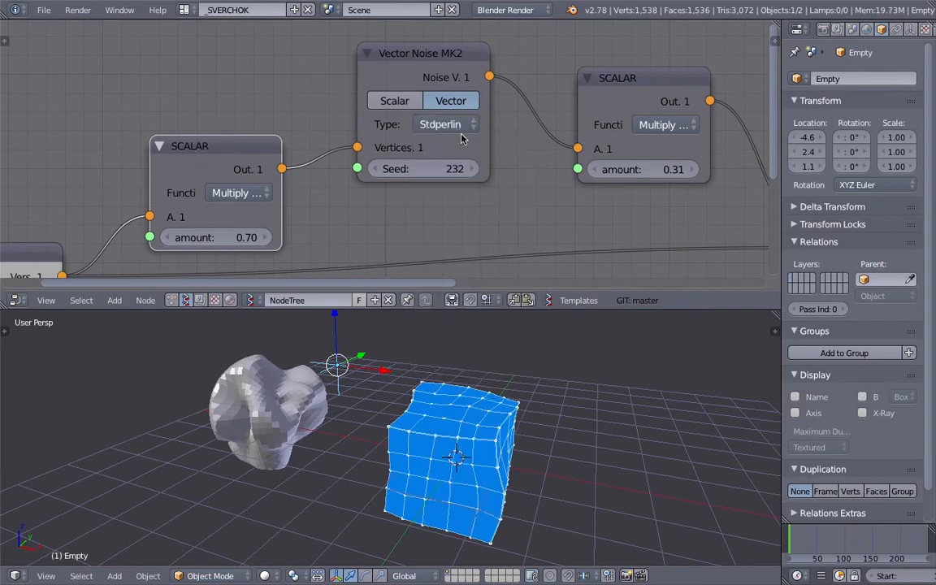
Step: Try the Cellnoise type on the Vector Noise node and change the type to Voronoi_F4
mouse_move(446, 70)
mouse_down()
mouse_move(479, 73)
mouse_move(458, 81)
mouse_up()
click(454, 134)
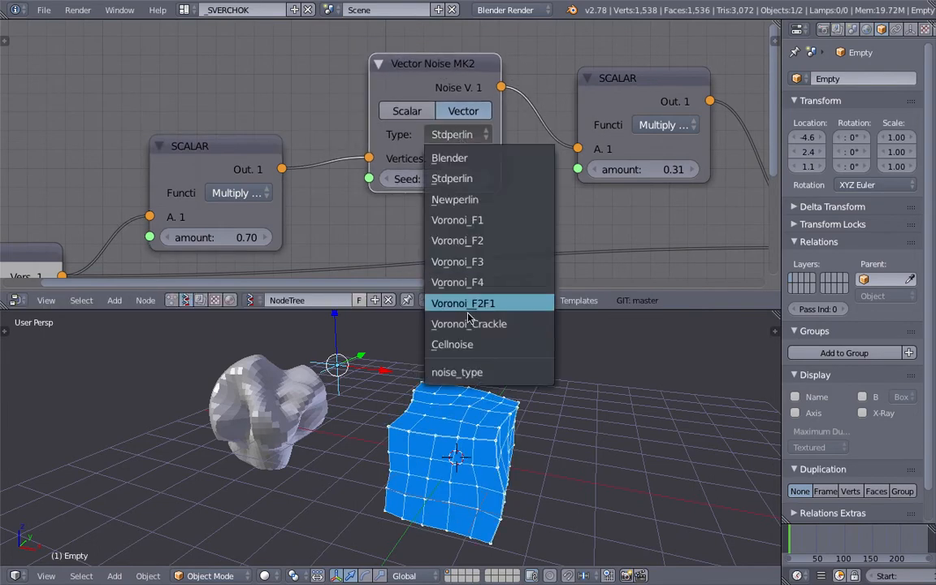
click(469, 347)
click(456, 181)
click(461, 214)
click(458, 135)
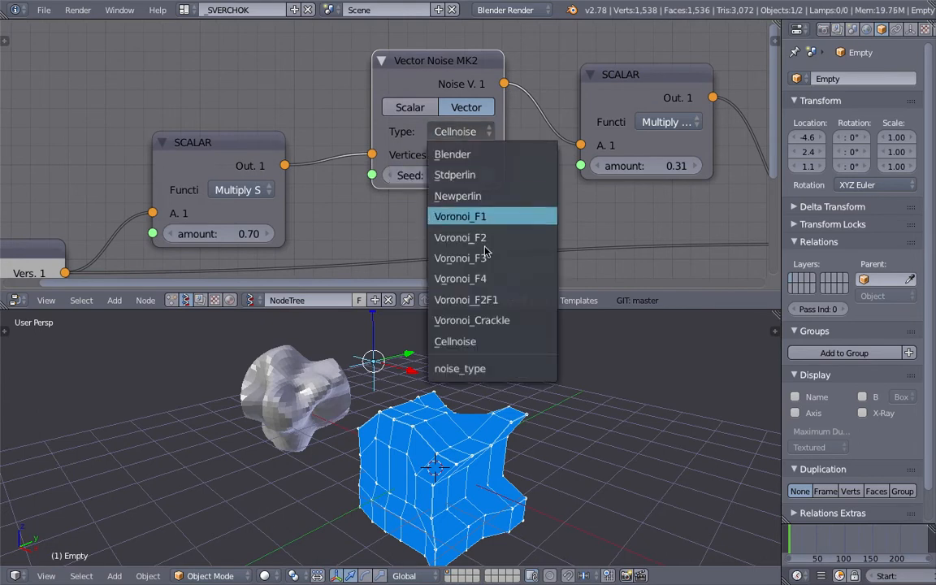
click(484, 283)
middle_drag(494, 385, 481, 383)
Step: Set the Box node's Divx, Divy and Divz to 10 and raise all three to 20
scroll(330, 186, down, 2)
middle_drag(284, 219, 353, 128)
middle_drag(127, 240, 143, 187)
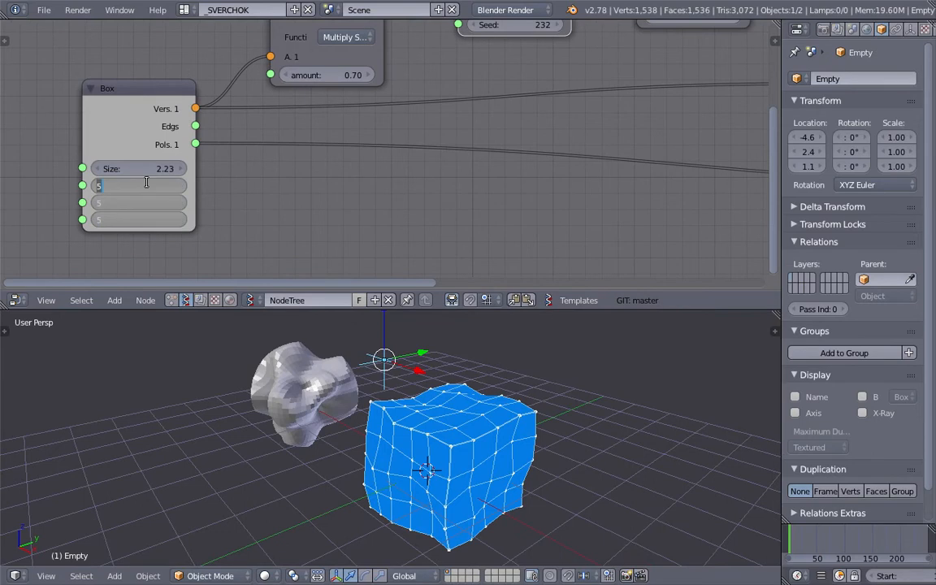
text(10)
key(Return)
middle_drag(447, 418, 471, 403)
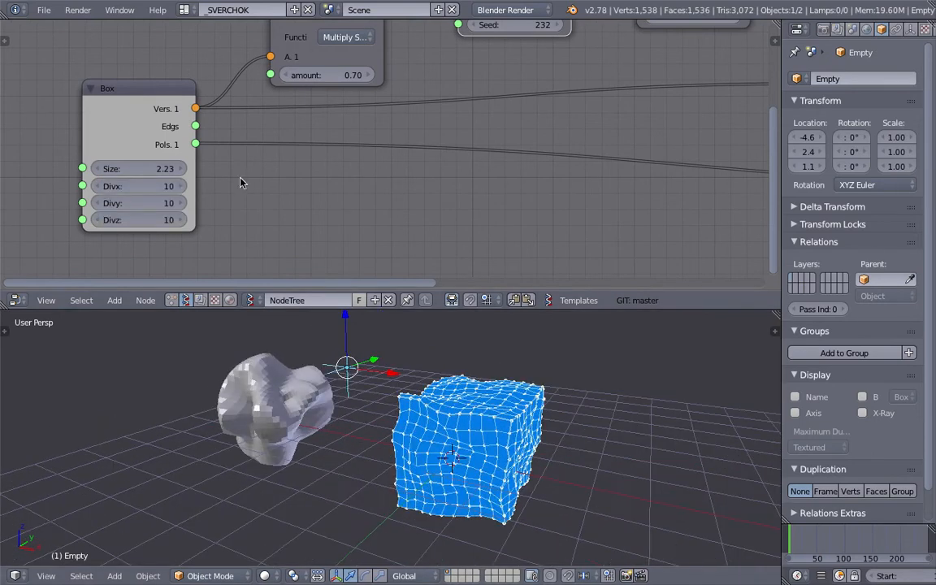
key(Return)
middle_drag(532, 411, 495, 377)
Step: Hide the vertices in the Viewer Draw node's display and toggle its edges to compare the mesh's appearance
scroll(456, 183, down, 1)
middle_drag(456, 184, 227, 227)
middle_drag(687, 139, 512, 168)
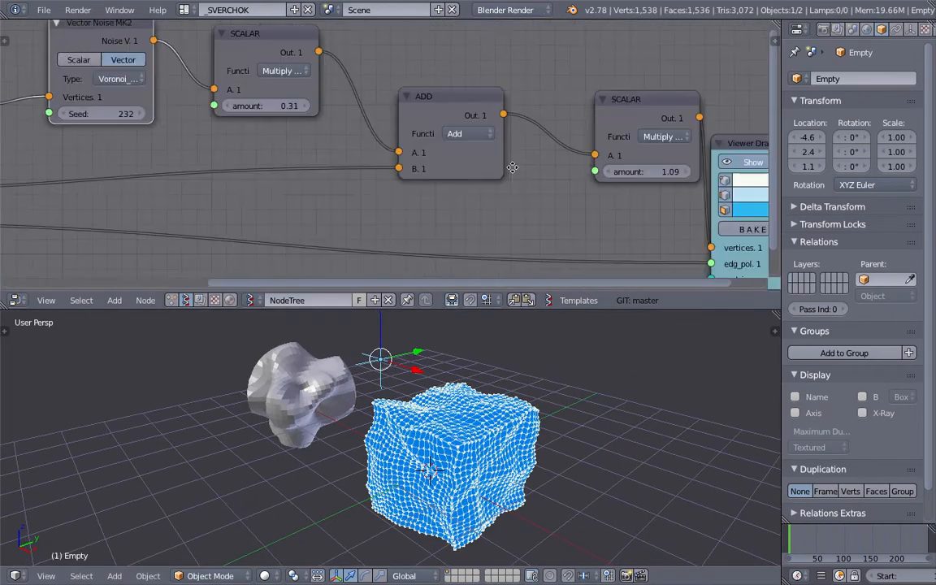
middle_drag(690, 174, 611, 188)
click(646, 195)
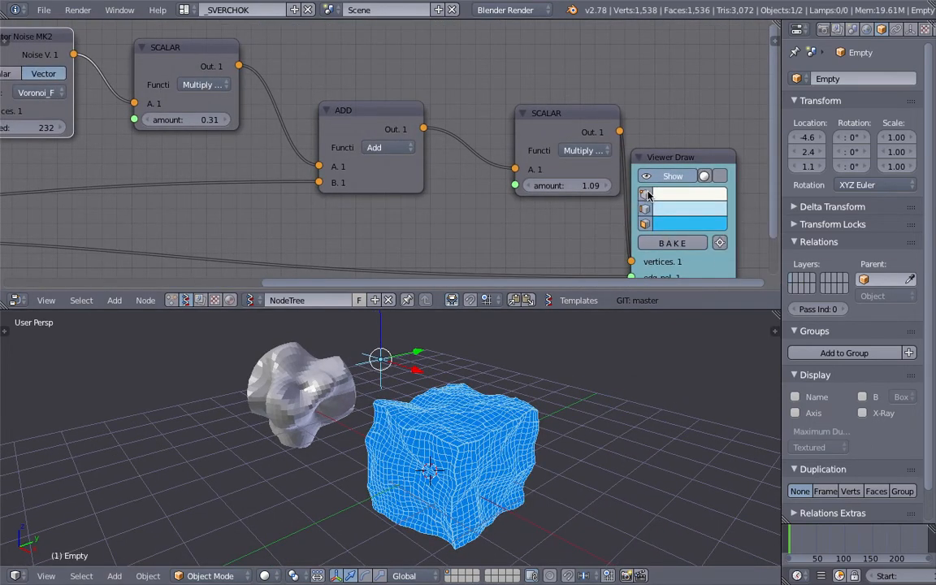
click(647, 195)
click(647, 208)
click(648, 195)
mouse_move(506, 426)
middle_down()
mouse_move(514, 408)
mouse_move(508, 514)
mouse_move(509, 462)
mouse_move(473, 416)
mouse_move(755, 215)
middle_up()
scroll(510, 461, up, 2)
click(646, 210)
mouse_move(539, 439)
middle_down()
mouse_move(569, 431)
mouse_move(546, 433)
middle_up()
Step: Enable shaded faces and hide the edges in the Viewer Draw node, deselect all scene objects, and save the file
click(720, 178)
mouse_move(551, 375)
middle_down()
mouse_move(505, 402)
mouse_move(561, 447)
mouse_move(504, 495)
middle_up()
key(a)
scroll(541, 512, down, 3)
middle_drag(573, 390, 589, 317)
click(647, 209)
mouse_move(557, 414)
middle_down()
mouse_move(553, 359)
mouse_move(539, 420)
mouse_move(488, 422)
mouse_move(500, 413)
middle_up()
key(ctrl+s)
click(500, 409)
Step: Delete the Multiply Scalar node after Add, link the Add output directly to Viewer Draw's vertices, and save the file
scroll(569, 187, down, 3)
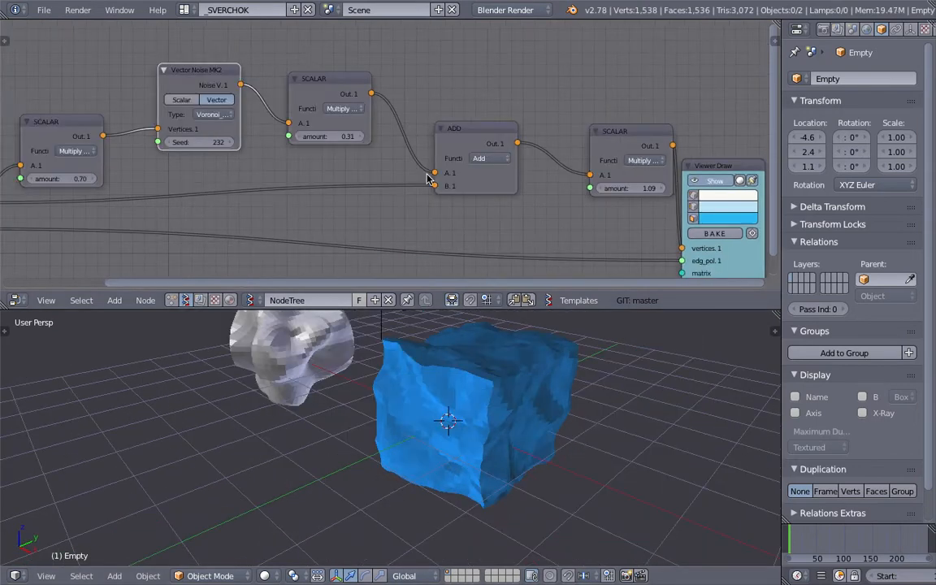
scroll(651, 193, up, 2)
drag(655, 188, 647, 189)
drag(639, 142, 606, 136)
drag(537, 145, 702, 248)
key(x)
key(ctrl+s)
click(612, 127)
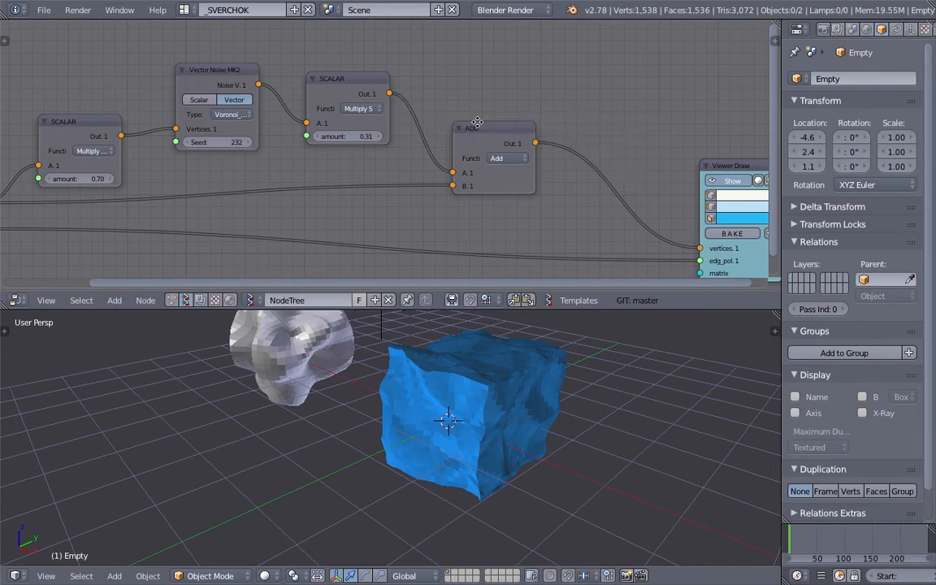
Step: Save the project file using Save As
scroll(473, 117, up, 2)
middle_drag(412, 125, 493, 121)
click(44, 9)
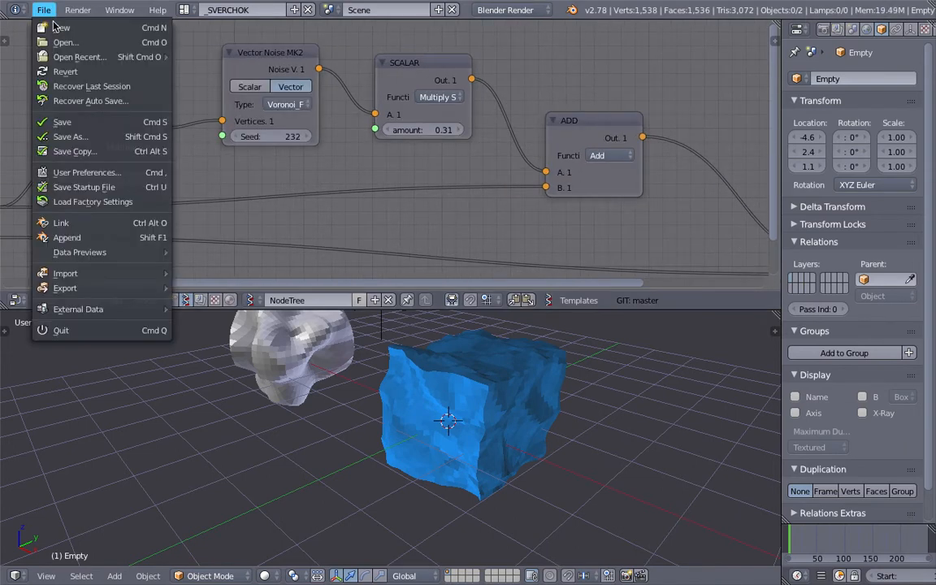
click(87, 134)
click(854, 46)
Step: Try amounts of 0.58 and 0.43 on the Multiply Scalar node between Vector Noise and Add
middle_drag(591, 151, 592, 143)
drag(426, 126, 499, 275)
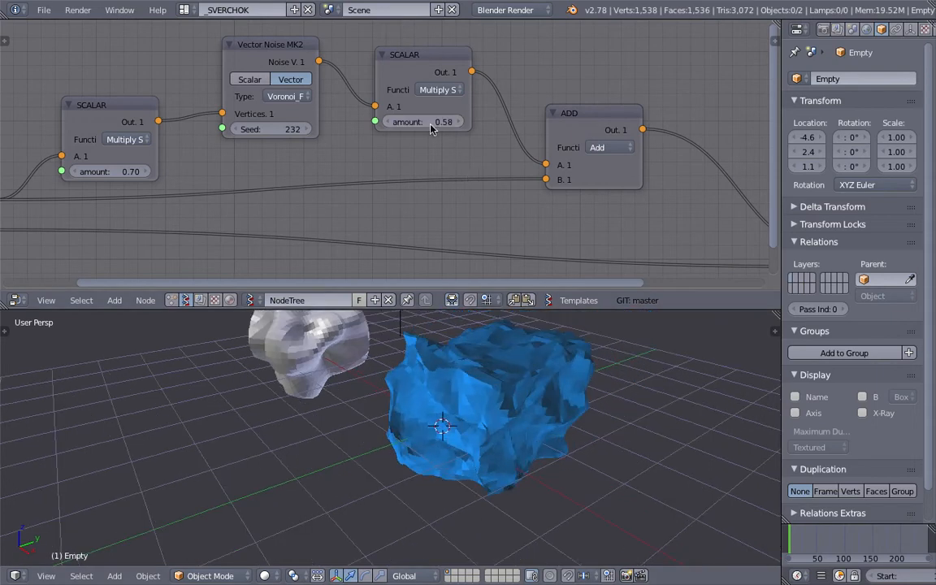
drag(443, 122, 330, 122)
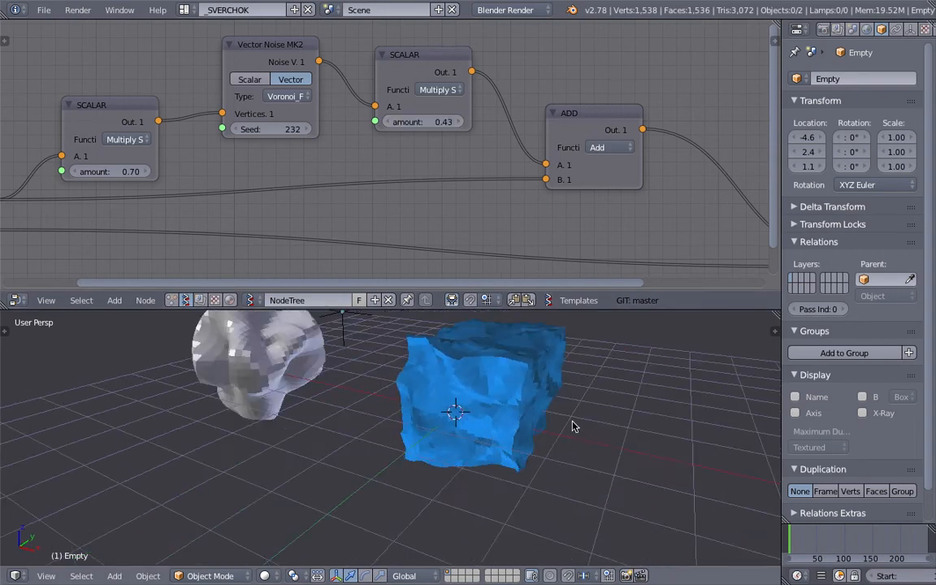
click(526, 413)
Step: Set the Multiply Scalar amount to 0.73 before the Vector Noise node and 0.64 after it
middle_drag(474, 168, 604, 184)
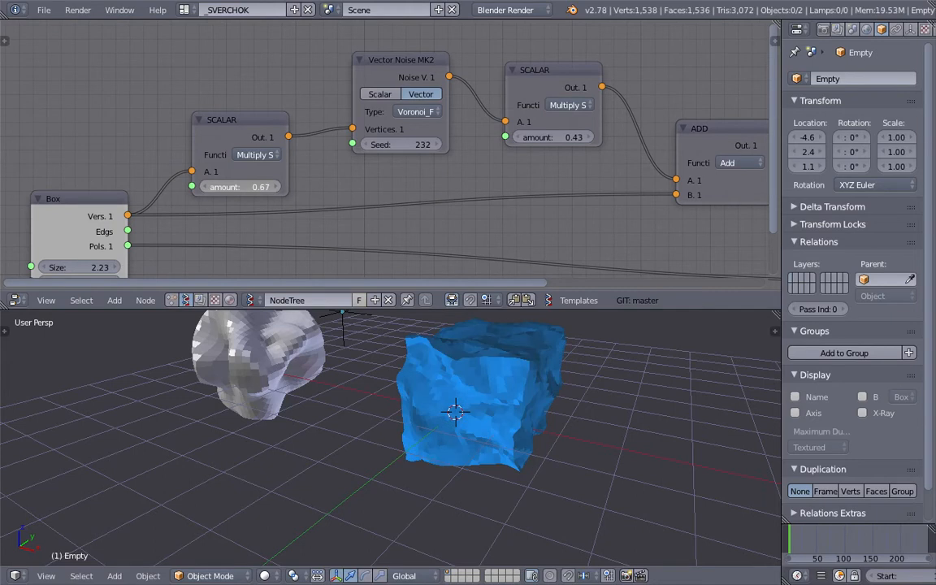
drag(362, 63, 352, 68)
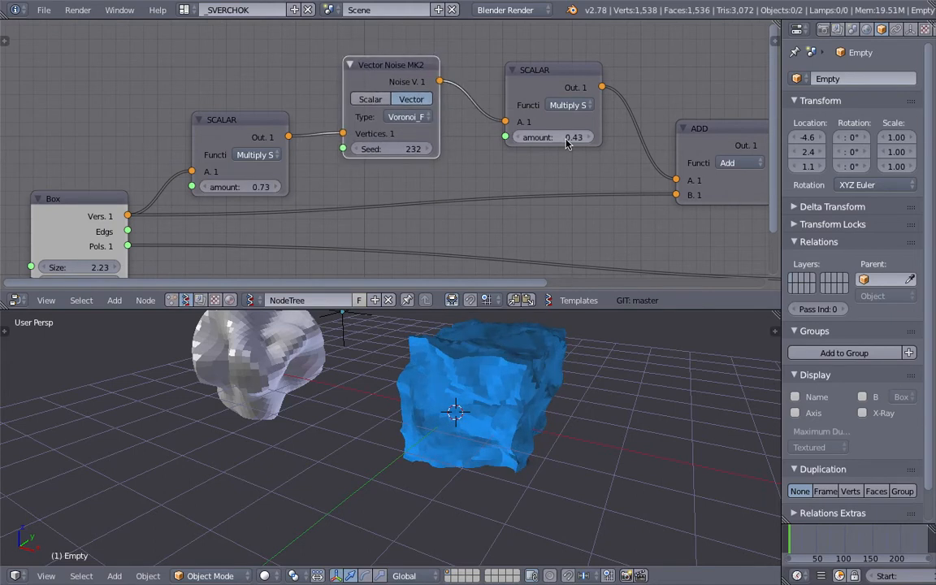
mouse_move(572, 137)
mouse_down()
mouse_move(552, 137)
mouse_move(574, 138)
mouse_up()
middle_drag(572, 325, 428, 240)
Step: Set the Vector Noise node's seed to 275 and move the Box node farther from the first Multiply Scalar node
drag(382, 149, 417, 149)
scroll(376, 169, down, 2)
middle_drag(130, 189, 188, 155)
drag(188, 155, 123, 168)
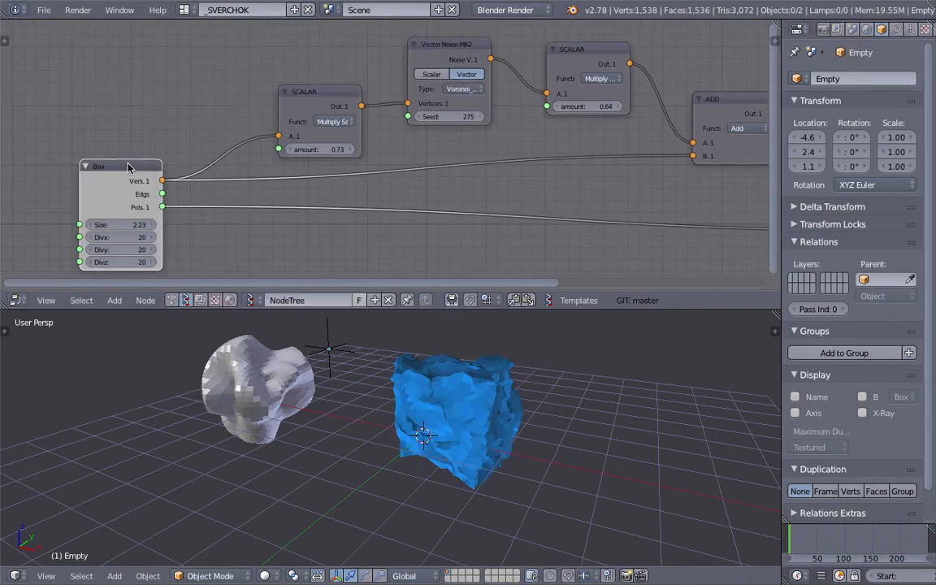
Step: Reposition the first Multiply Scalar node and the Box node to make room between them
drag(329, 94, 318, 76)
middle_drag(264, 81, 288, 78)
drag(112, 172, 76, 186)
middle_drag(131, 192, 152, 170)
Step: Add a Move node and insert it on the link between the Box vertices and the first Multiply Scalar node
key(shift+a)
click(225, 99)
text(vector)
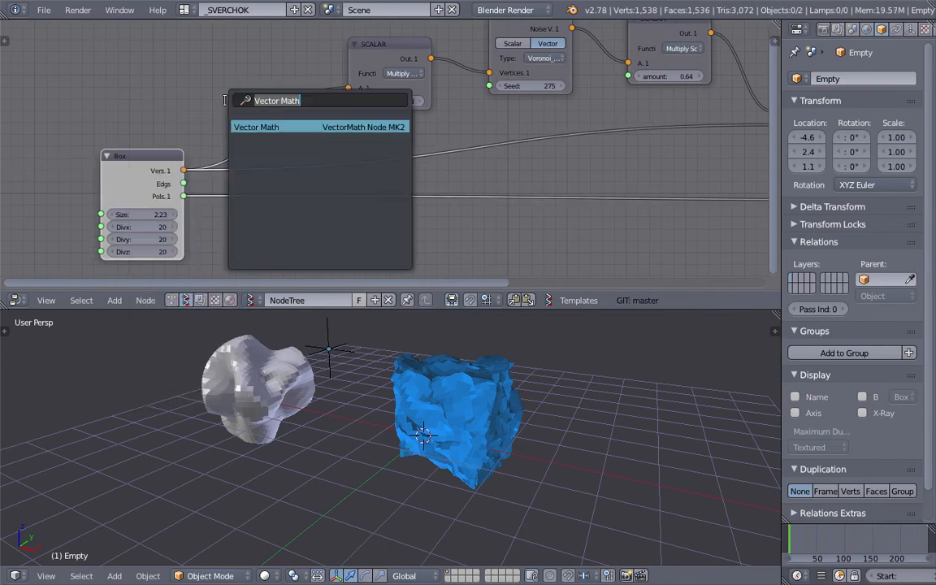
text( m)
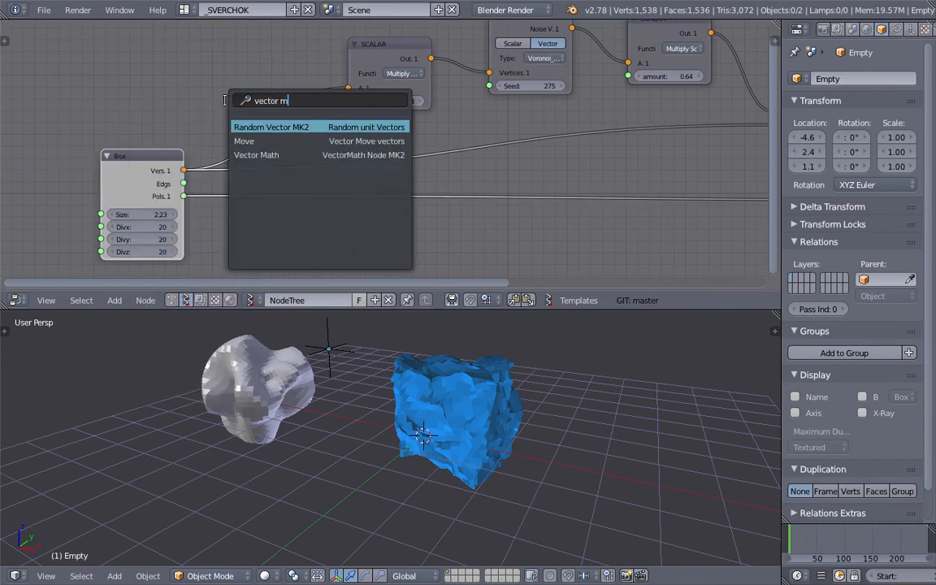
key(ctrl+a)
text(move)
key(Return)
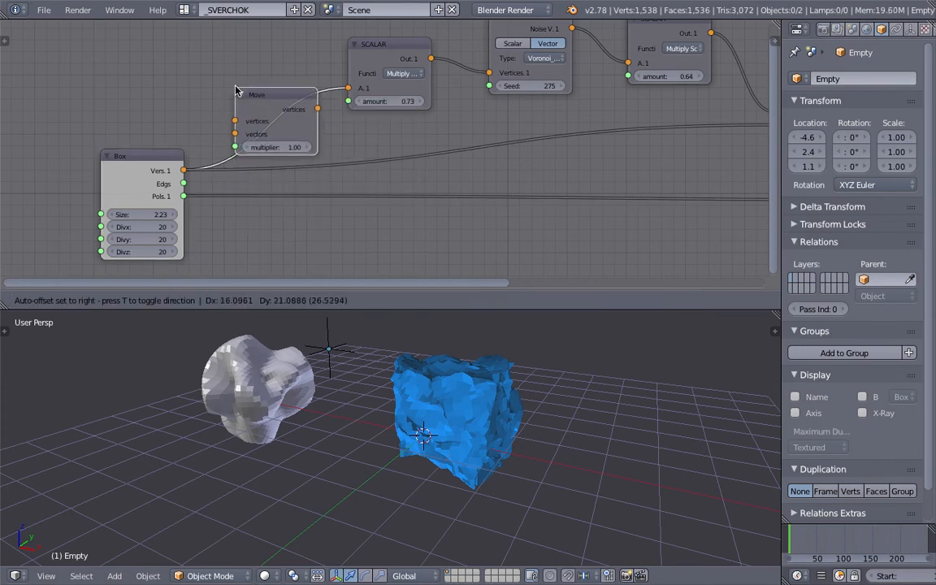
click(235, 88)
Step: Add a Vector in node above the Box node and connect its output to the Move node's vectors input
middle_drag(183, 92, 231, 90)
key(alt+space)
text(vec)
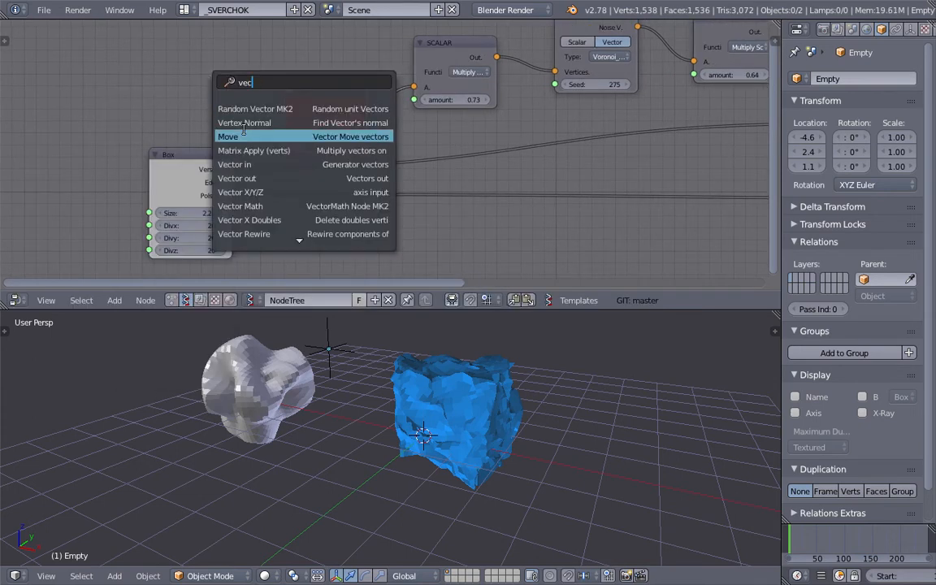
click(241, 160)
click(161, 38)
drag(230, 62, 275, 130)
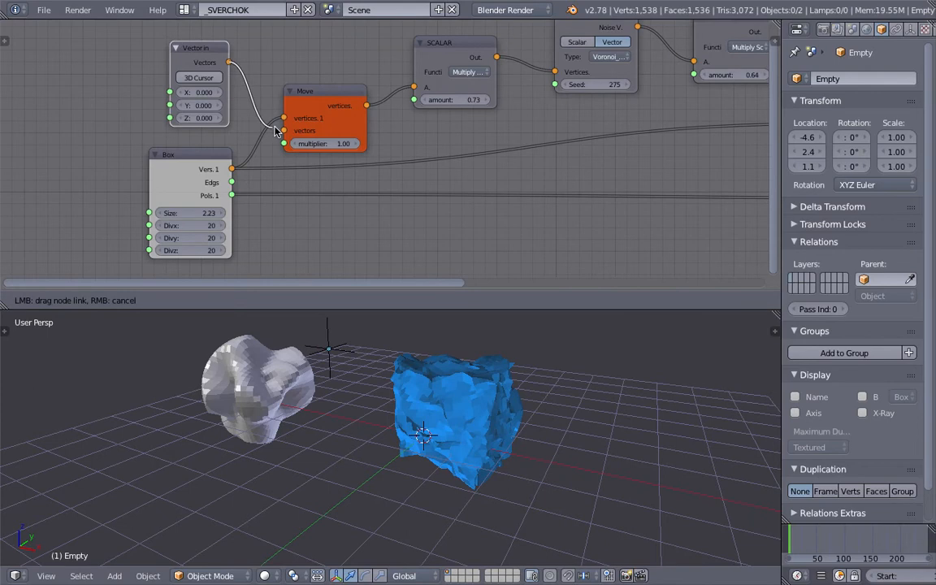
Step: Try an offset of X 1.14, Y 3.72, Z 3.6 on the Vector in node
drag(185, 91, 278, 91)
drag(197, 105, 434, 118)
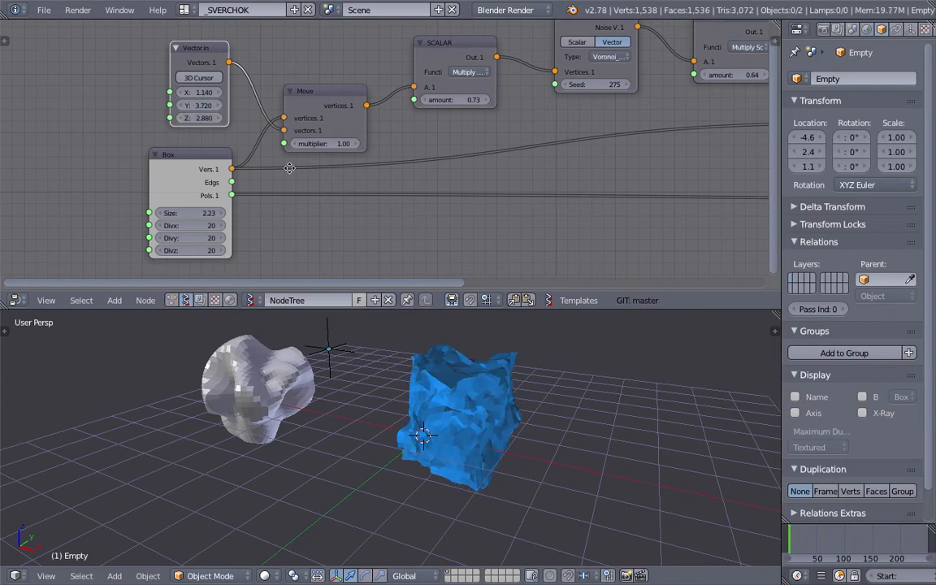
middle_drag(223, 135, 201, 188)
drag(180, 172, 239, 172)
Step: Tidy the node row by repositioning the Move, Multiply Scalar and Vector Noise nodes
drag(426, 104, 424, 92)
drag(575, 67, 560, 69)
drag(416, 83, 419, 73)
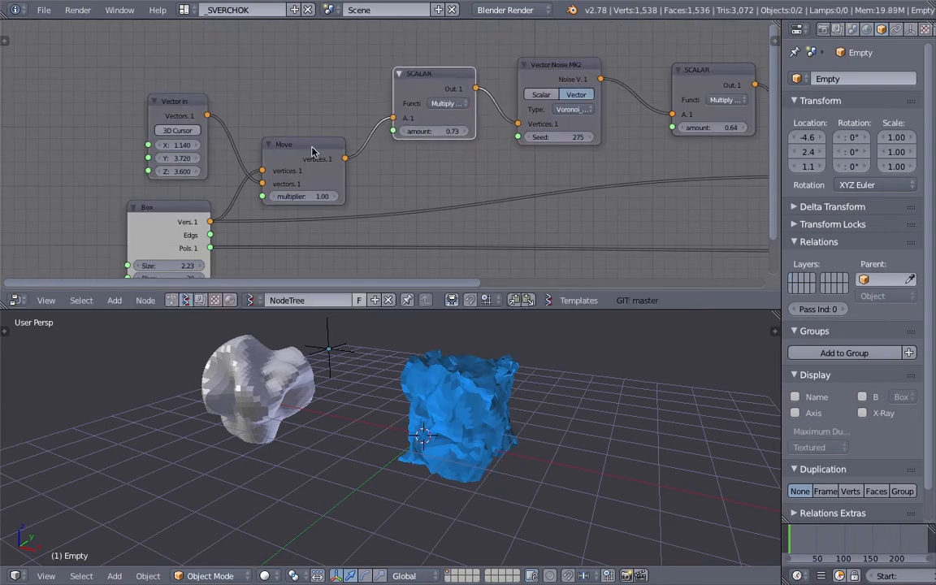
drag(314, 151, 308, 126)
drag(424, 100, 416, 116)
Step: Set the Move multiplier to 0.50 and the Vector in offset to X 8.04, Y 9.57, Z 6.99
drag(177, 144, 254, 186)
text(1.5)
key(Return)
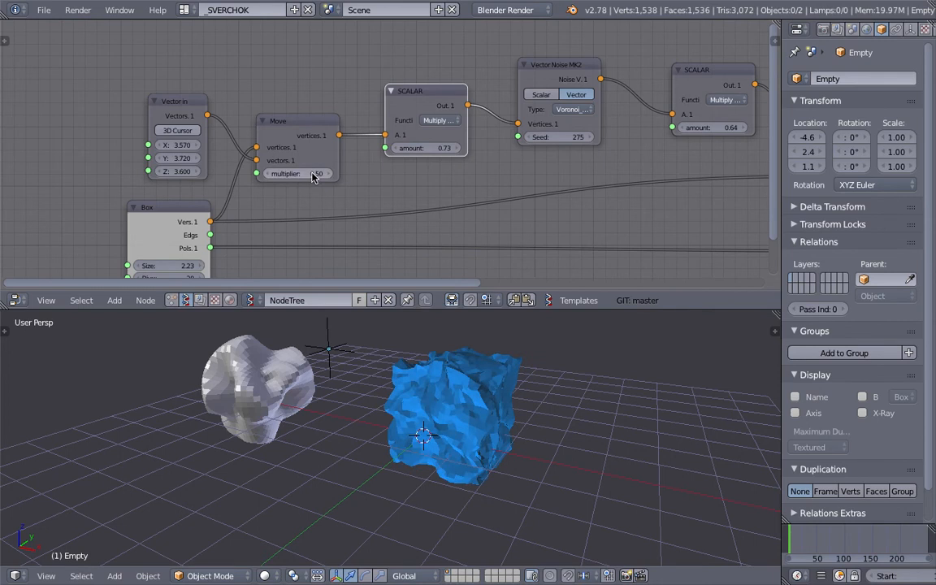
drag(177, 145, 453, 171)
drag(192, 159, 663, 159)
middle_drag(519, 391, 489, 408)
click(489, 408)
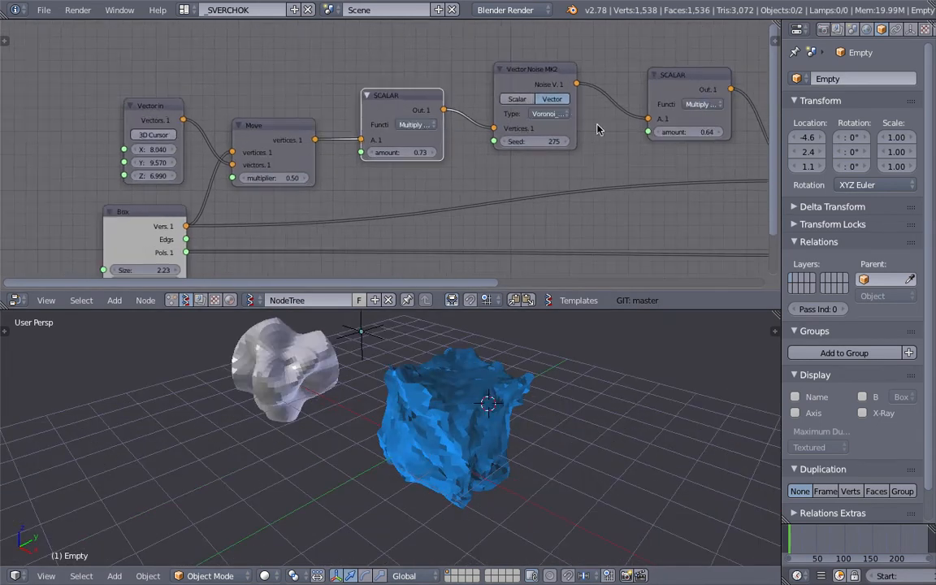
Step: Adjust the layout of the nodes around Vector Noise and save the project over the existing file
middle_drag(559, 116, 513, 189)
scroll(513, 189, up, 2)
drag(330, 167, 325, 129)
middle_drag(516, 143, 498, 187)
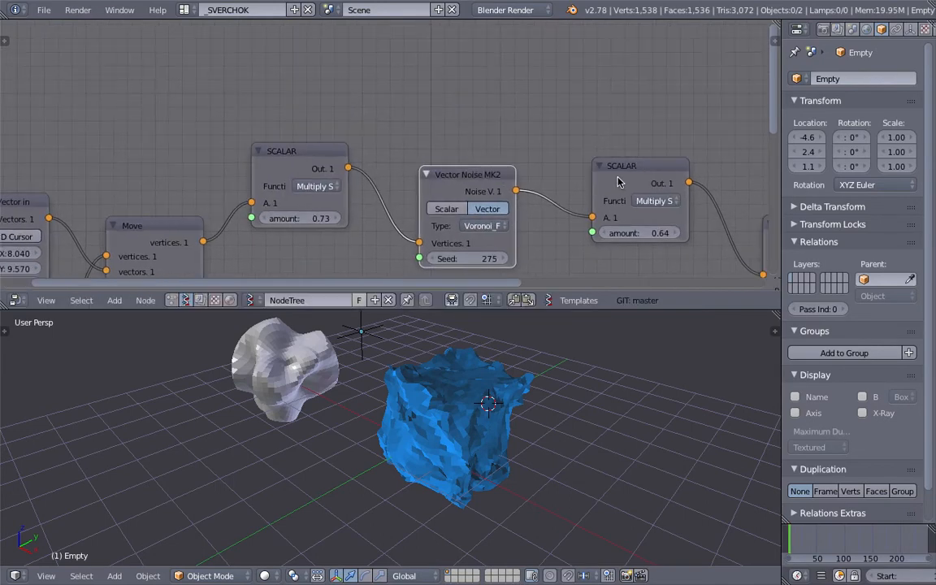
key(ctrl+s)
key(Return)
Step: Add a Vector Turbulence node above the Vector Noise node
key(shift+a)
click(418, 98)
text(vector t)
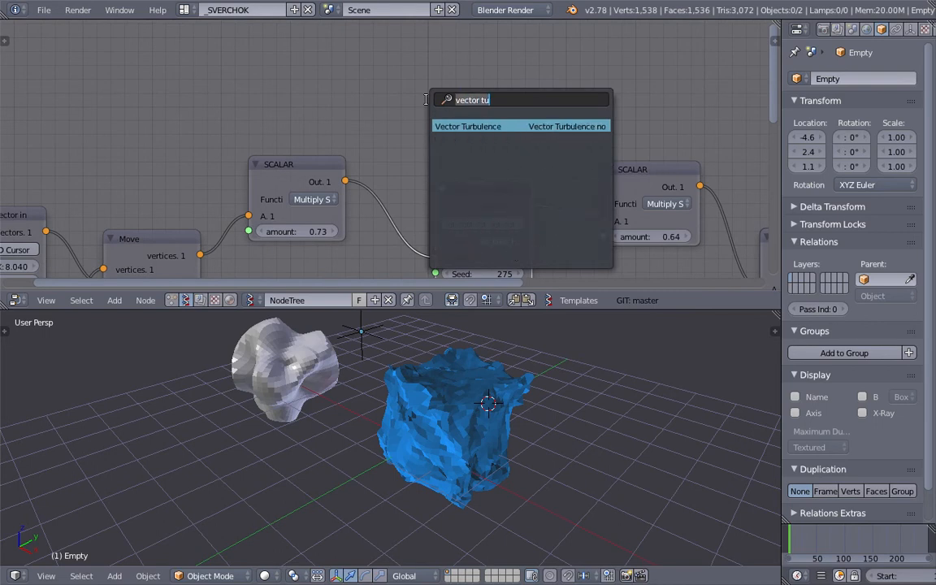
text(u)
key(Return)
click(433, 16)
scroll(450, 214, down, 1)
middle_drag(451, 214, 439, 222)
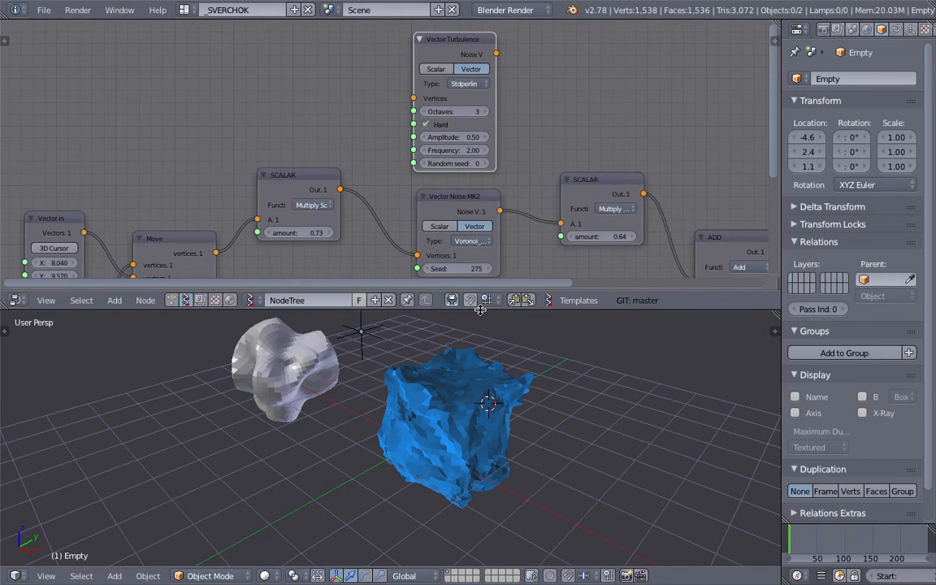
Step: Connect the first Multiply Scalar output to Vector Turbulence and its noise output to the second Multiply Scalar in place of Vector Noise
drag(481, 309, 481, 333)
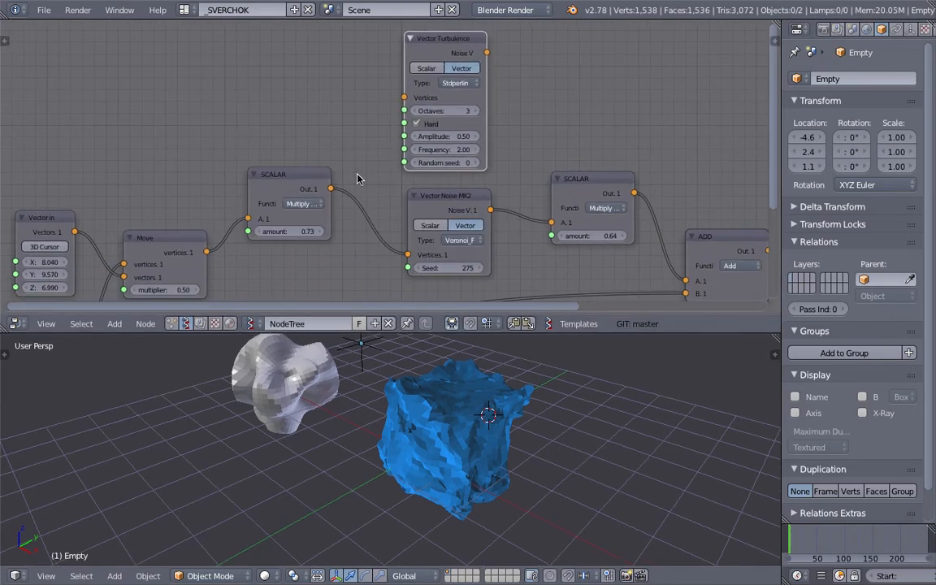
drag(330, 189, 405, 98)
drag(487, 52, 523, 130)
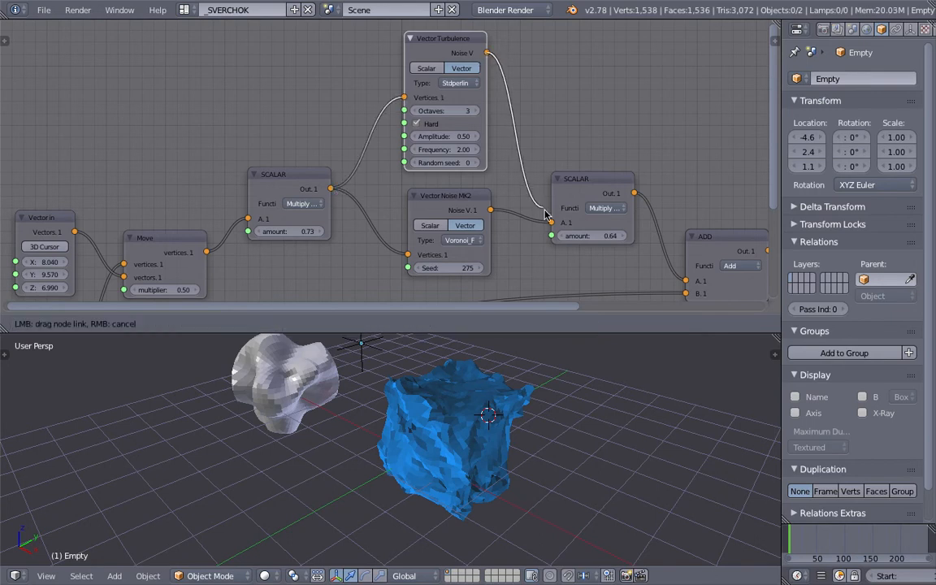
drag(549, 226, 552, 223)
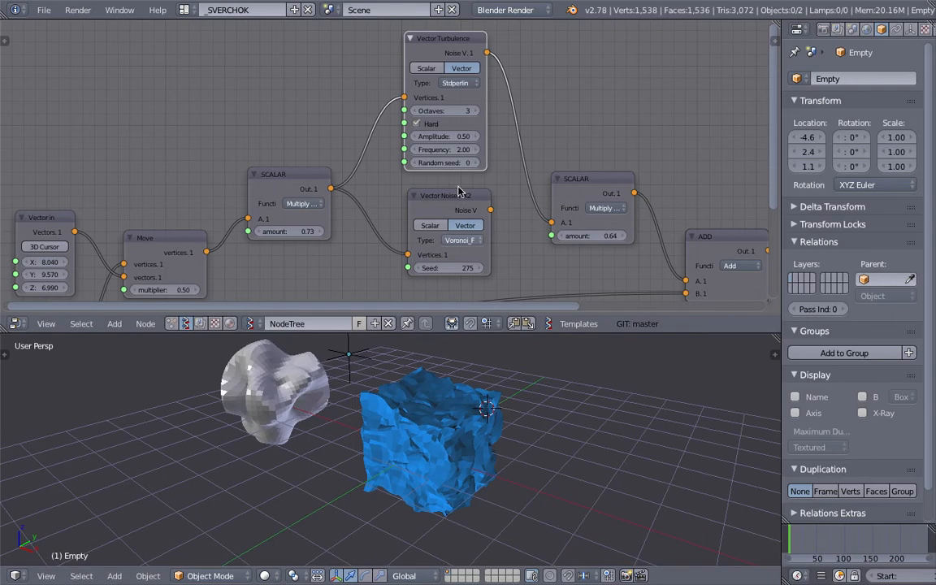
Step: Set Vector Turbulence to the Blender noise type with amplitude 0.59, frequency 2.99 and random seed 31
drag(443, 141, 463, 141)
click(452, 84)
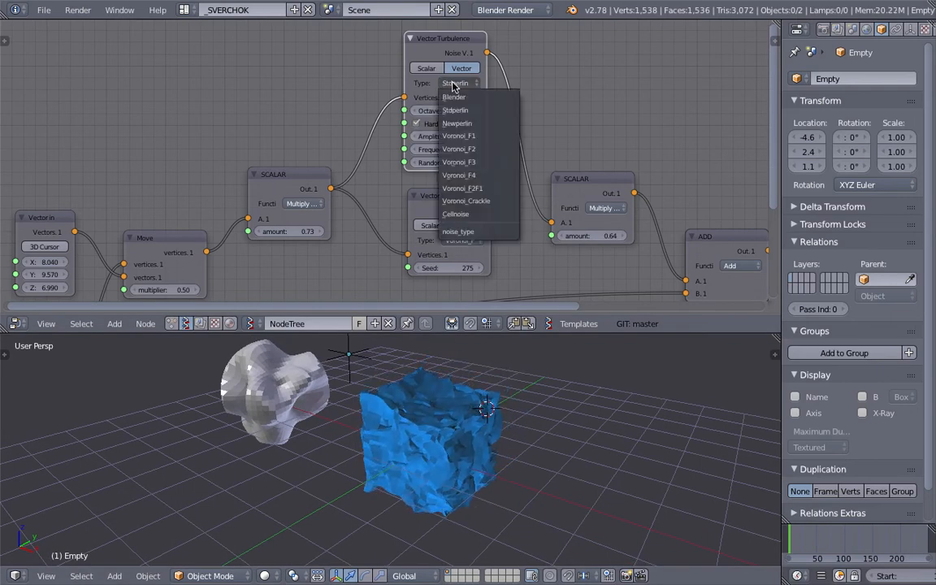
click(464, 110)
click(458, 85)
click(459, 98)
drag(455, 137, 480, 164)
Step: Set the first Multiply Scalar amount to 0.13 and the Move multiplier to 5.54
middle_drag(382, 167, 431, 150)
middle_drag(208, 261, 323, 172)
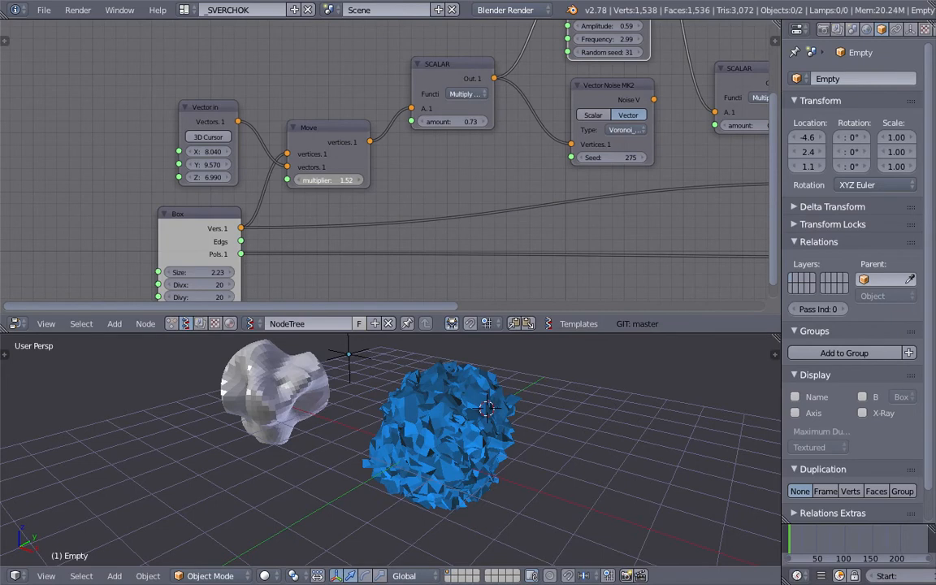
drag(452, 122, 417, 122)
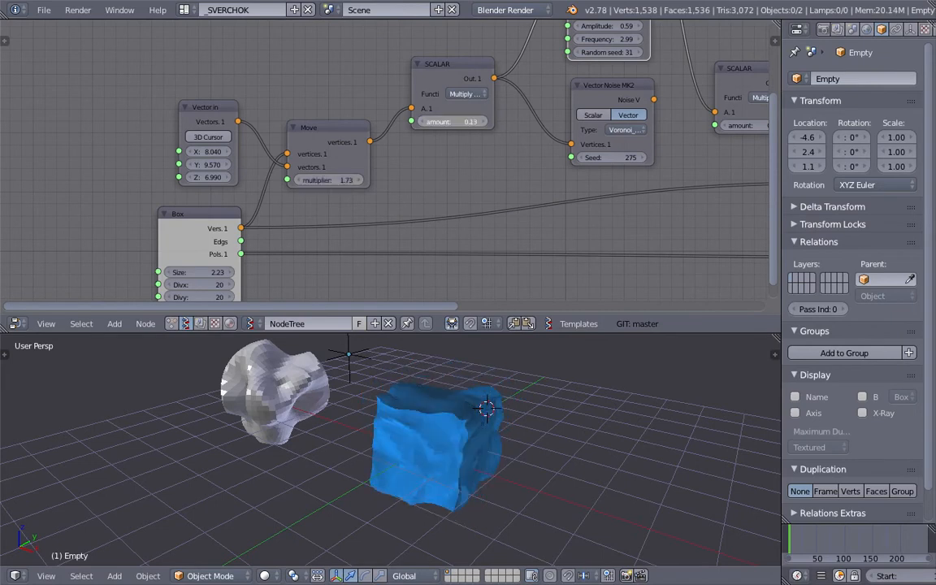
drag(325, 180, 386, 180)
Step: Reposition the second Multiply Scalar node and the Add node to spread out the chain before Viewer Draw
middle_drag(480, 466, 313, 406)
scroll(431, 213, down, 2)
middle_drag(431, 214, 316, 259)
middle_drag(453, 202, 326, 211)
drag(410, 156, 413, 138)
middle_drag(420, 153, 427, 189)
drag(506, 237, 536, 250)
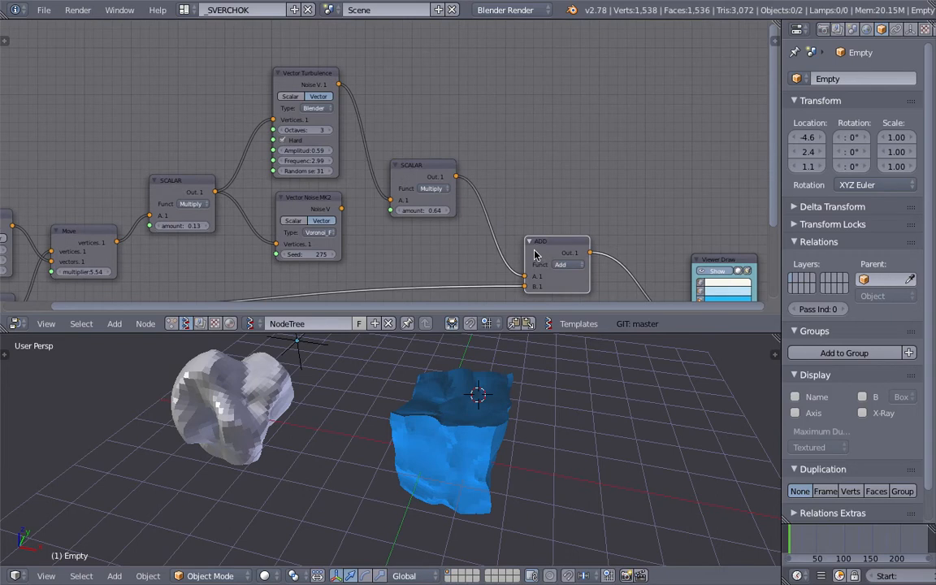
middle_drag(536, 251, 558, 226)
Step: Enlarge the node editor to fit the whole node tree and shift the Add node closer to the second Multiply Scalar
drag(630, 333, 630, 399)
middle_drag(424, 243, 435, 192)
scroll(435, 192, down, 2)
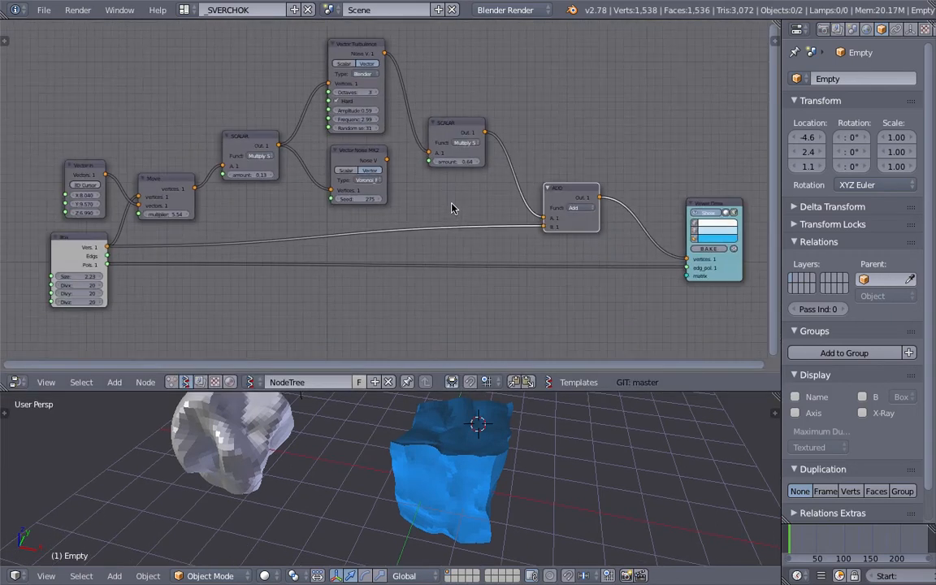
drag(549, 217, 536, 220)
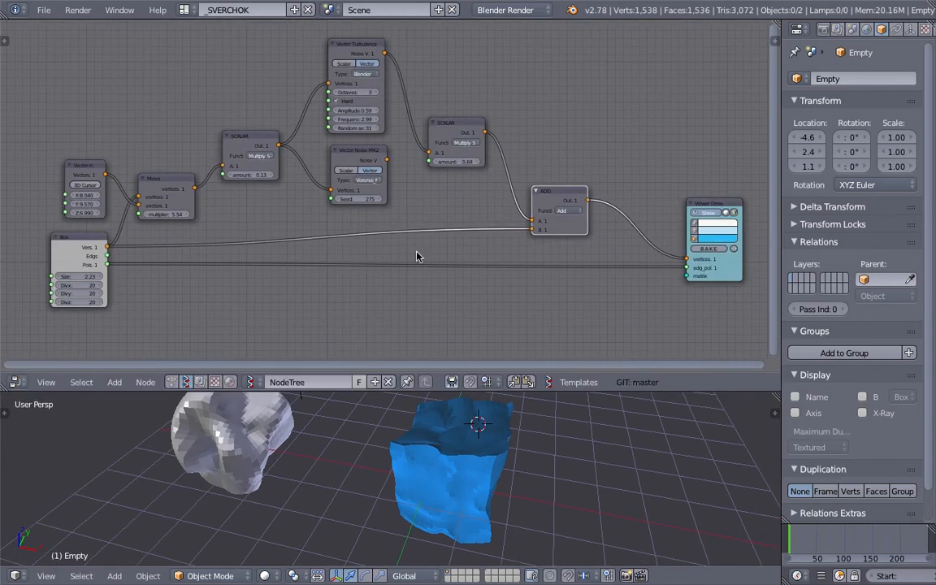
Step: Shift the Add node slightly towards Viewer Draw and move the Box node lower
middle_drag(523, 460, 553, 398)
middle_drag(539, 330, 531, 291)
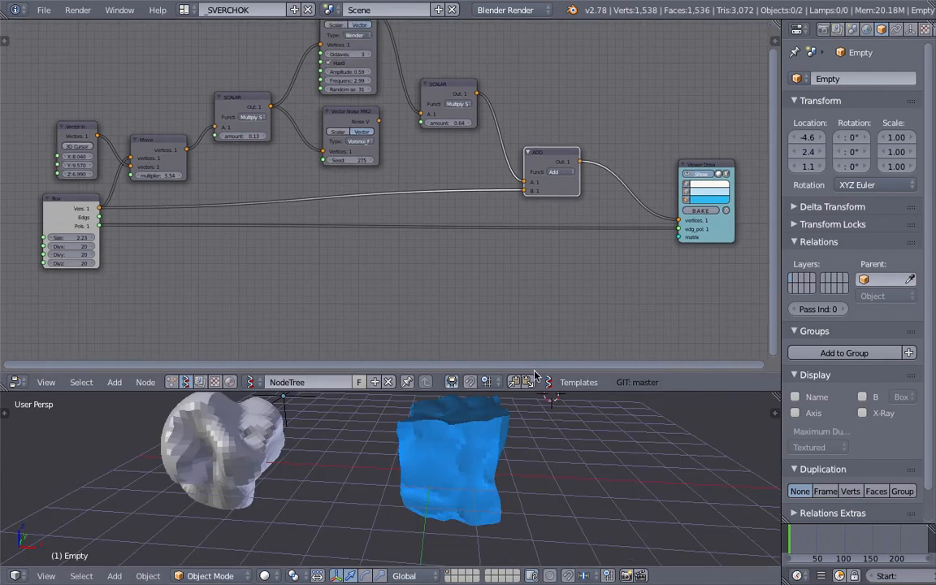
middle_drag(541, 410, 523, 439)
middle_drag(513, 233, 480, 273)
drag(521, 200, 536, 199)
middle_drag(520, 267, 536, 261)
drag(73, 229, 64, 242)
middle_drag(293, 331, 294, 307)
Step: Add a Vertex Normal node below the noise chain and connect the Box vertices and polygons to its inputs
key(shift+a)
click(353, 281)
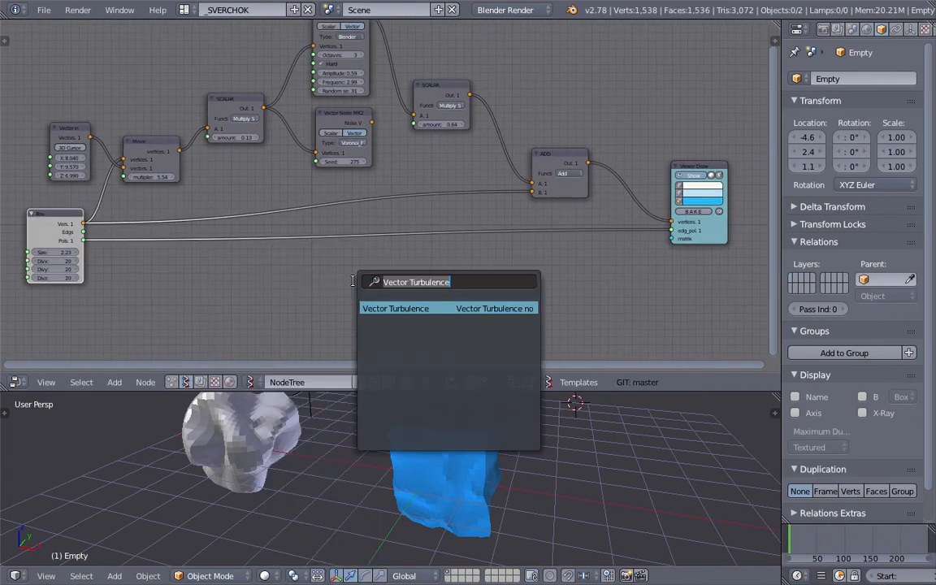
text(norm)
key(Down)
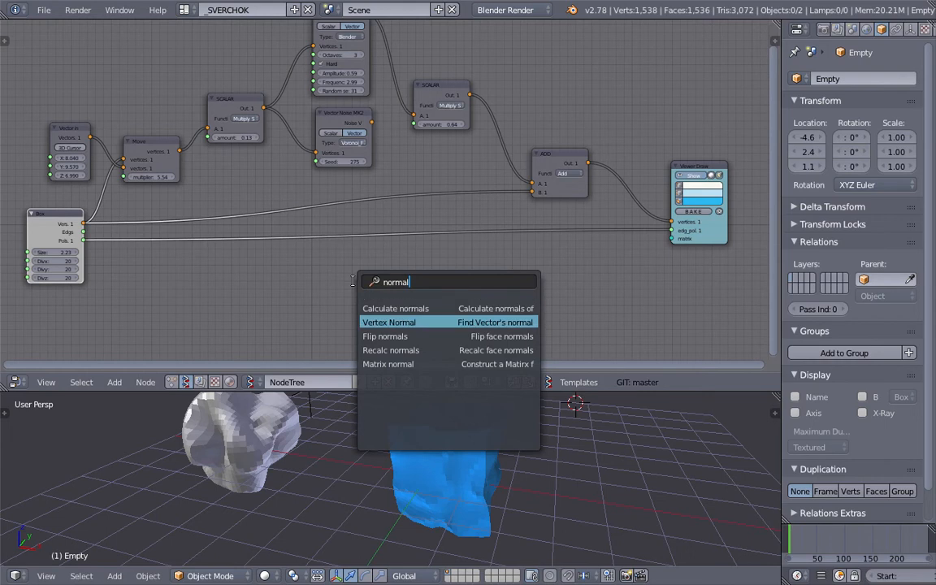
key(Return)
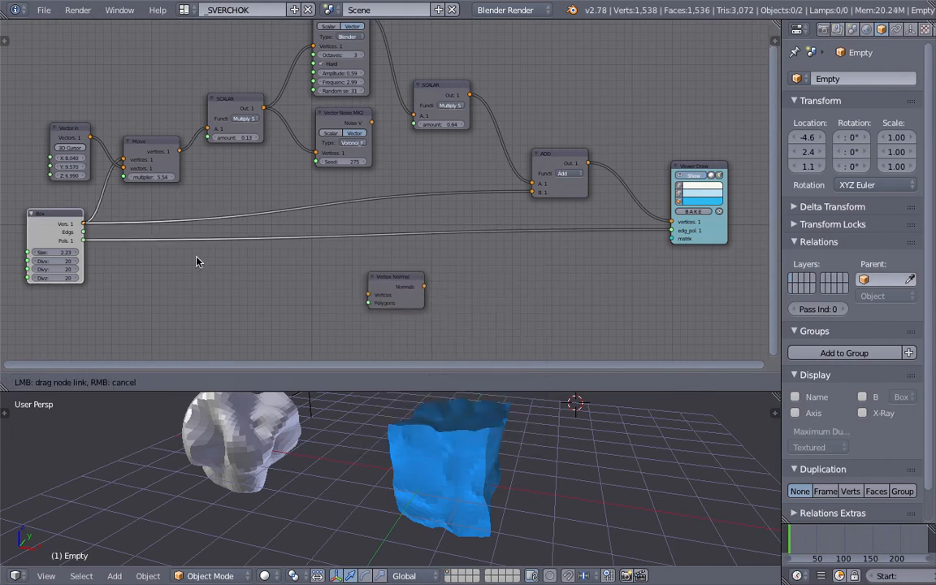
drag(370, 304, 370, 299)
drag(83, 223, 315, 289)
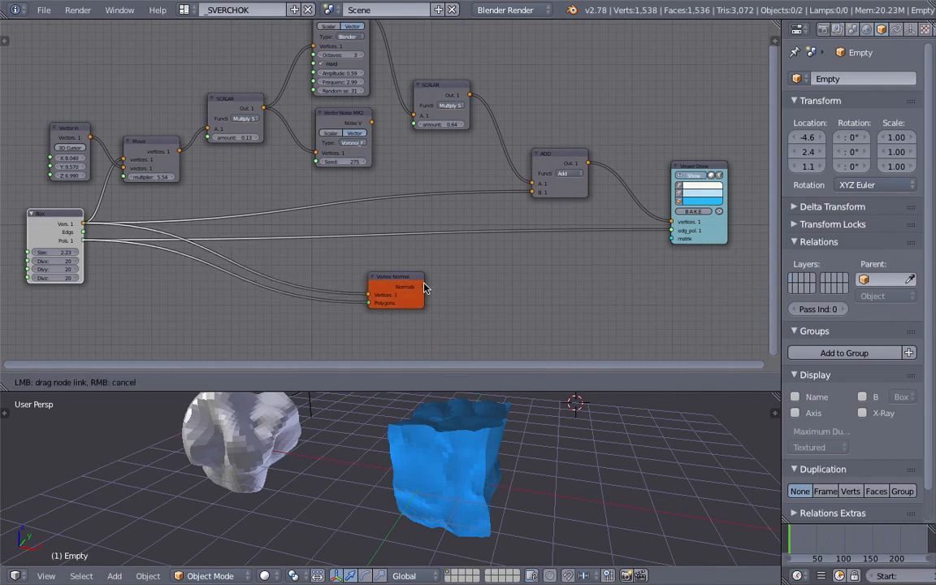
Step: Move the Add and Viewer Draw nodes apart and add a second Move node between Vertex Normal and Viewer Draw
drag(491, 283, 492, 213)
drag(554, 161, 556, 128)
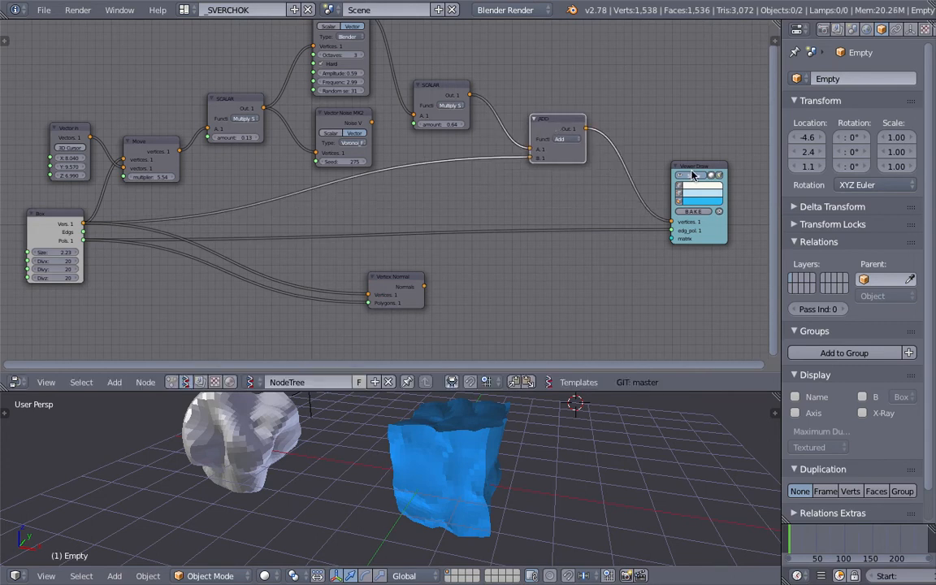
key(alt+space)
text(vector mo)
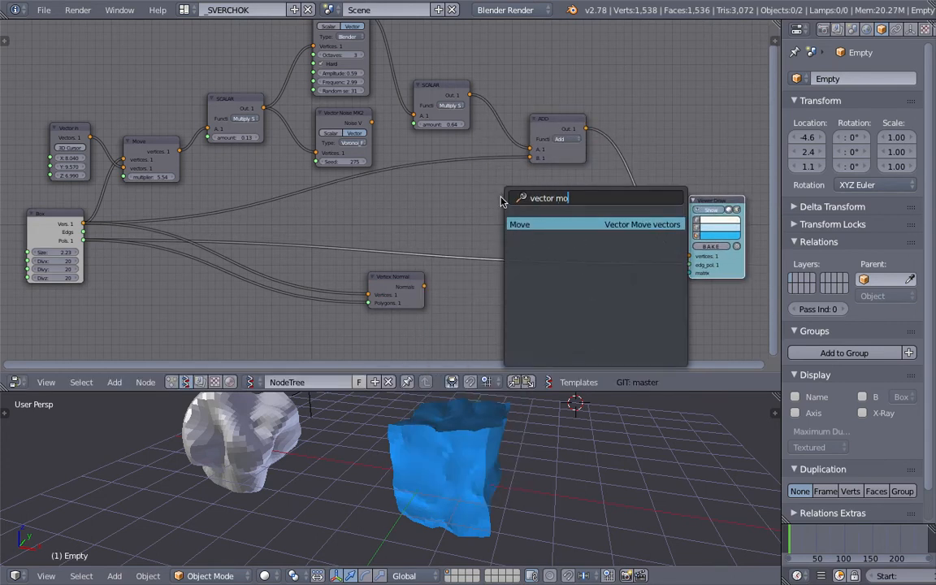
key(Return)
click(502, 202)
scroll(475, 264, up, 2)
middle_drag(485, 273, 521, 276)
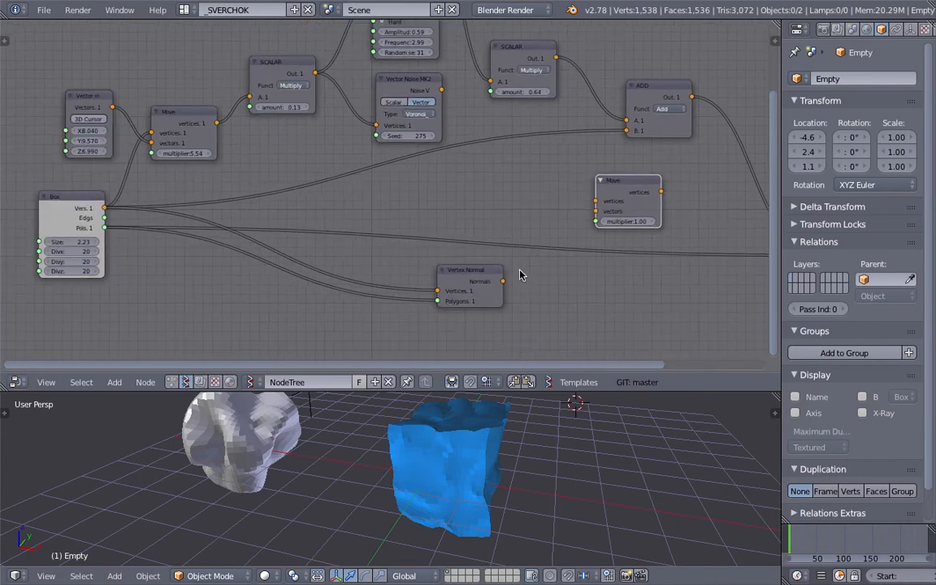
Step: Connect the Vertex Normal output to the new Move node's vectors input and the Box vertices to its vertices input
drag(503, 282, 513, 276)
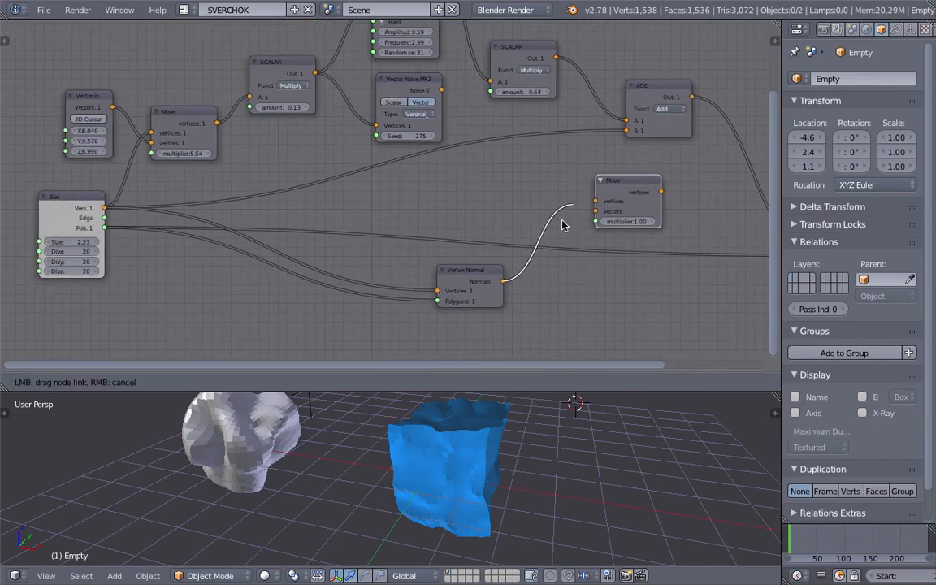
drag(592, 213, 596, 211)
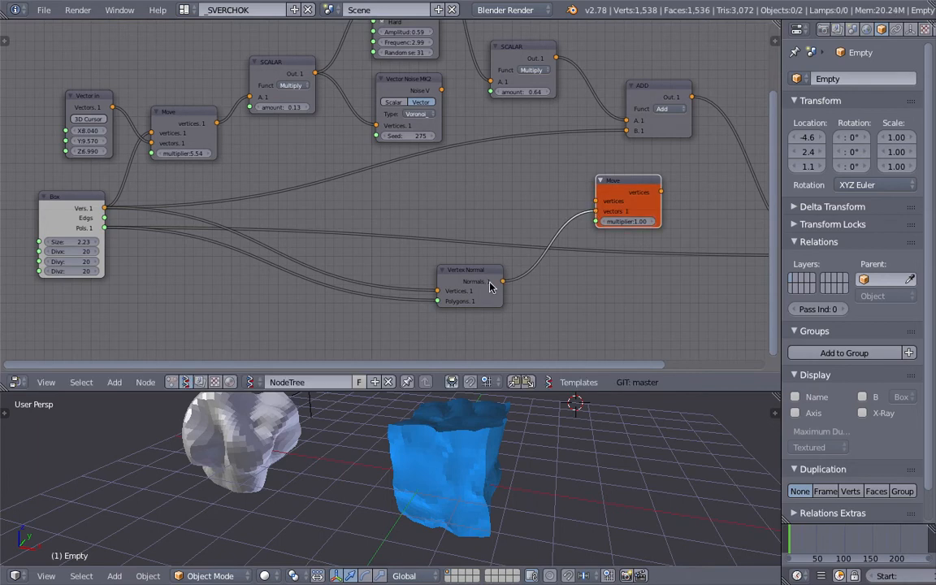
middle_drag(508, 236, 513, 252)
drag(110, 224, 602, 216)
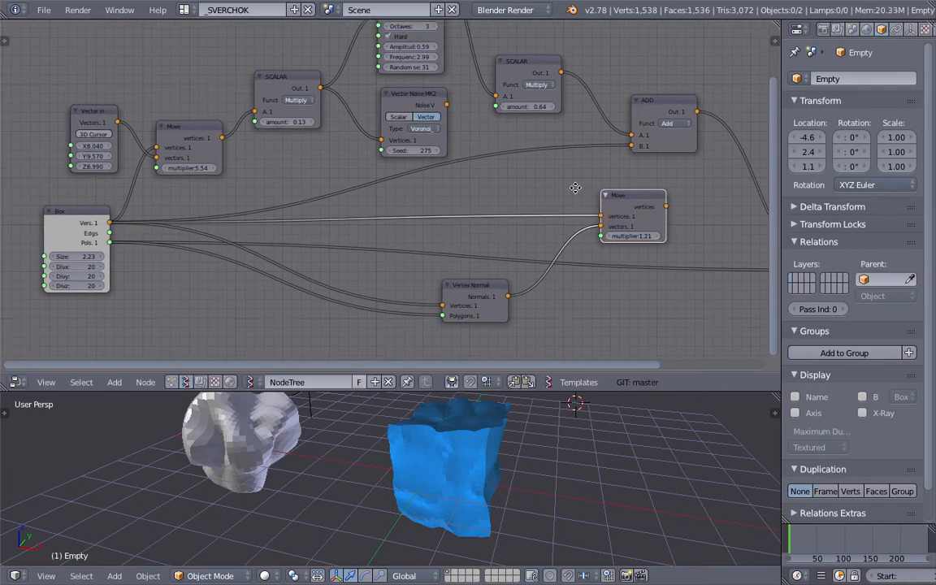
Step: Connect the new Move node's output to the Viewer Draw vertices input and set its multiplier to 2.29
middle_drag(576, 187, 467, 190)
drag(559, 209, 564, 213)
drag(501, 236, 543, 238)
scroll(528, 260, down, 1)
scroll(534, 460, down, 4)
middle_drag(535, 461, 486, 445)
drag(515, 234, 561, 234)
middle_drag(395, 486, 521, 431)
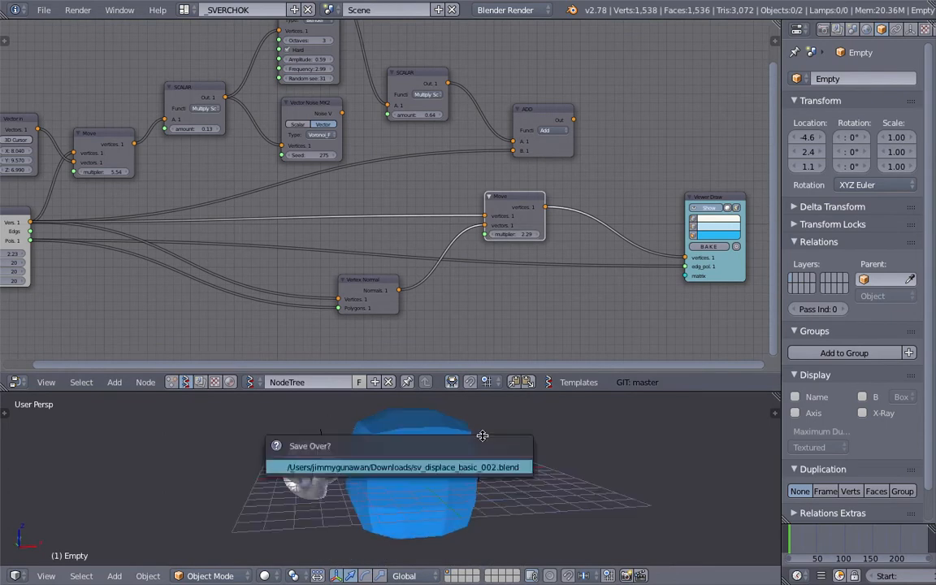
Step: Reposition the second Move node and the Vertex Normal node, and save the project over sv_displace_basic_002.blend
drag(505, 219, 549, 213)
middle_drag(548, 215, 535, 228)
middle_drag(492, 497, 414, 480)
middle_drag(207, 257, 378, 218)
scroll(122, 277, up, 1)
middle_drag(451, 200, 289, 269)
drag(596, 240, 584, 234)
drag(395, 321, 357, 319)
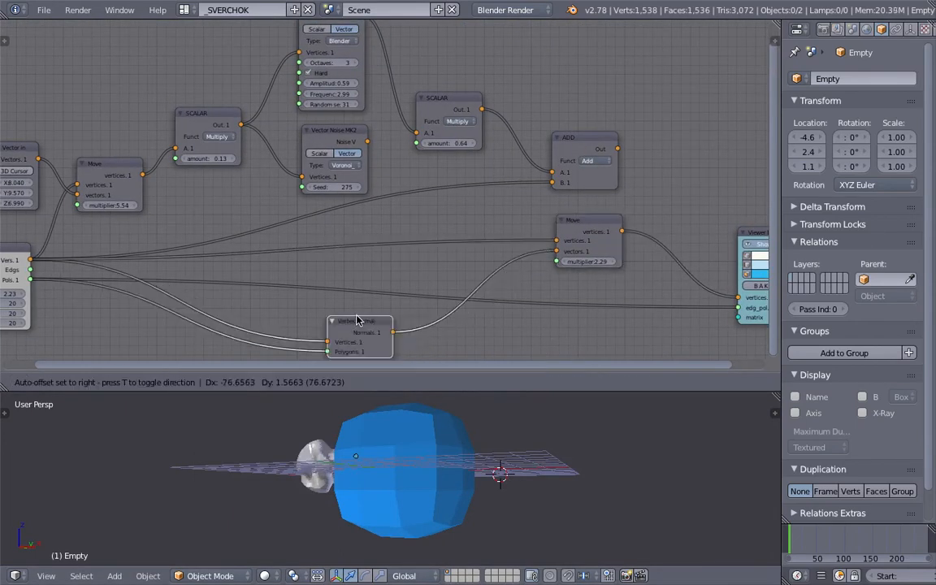
middle_drag(429, 232, 412, 264)
key(ctrl+s)
click(412, 262)
Step: Move the Vector Turbulence node farther up from the Vector Noise node
middle_drag(368, 174, 388, 200)
drag(342, 79, 329, 67)
middle_drag(574, 203, 566, 231)
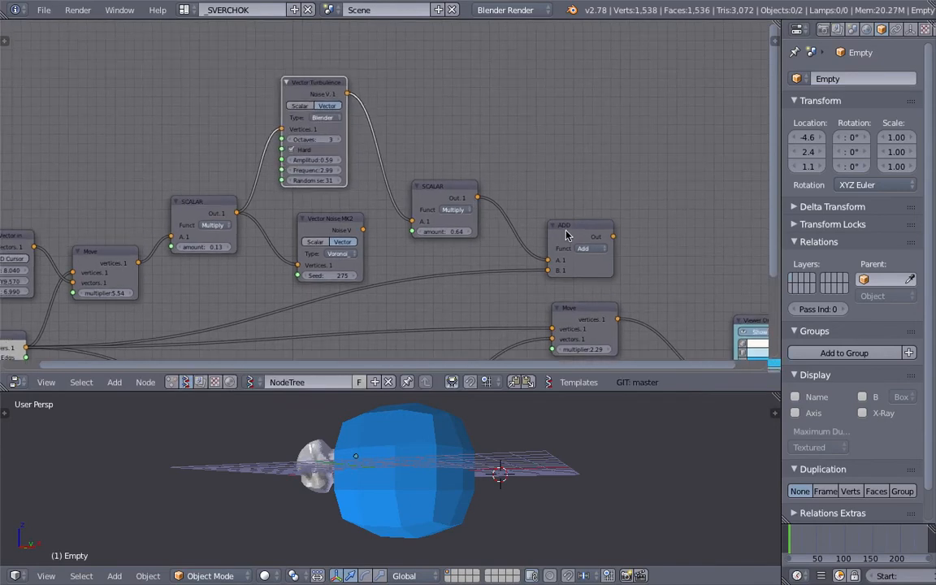
Step: Move the Vector In, first Move, Scalar, turbulence, noise and Add nodes up, away from the Box node, and save the project
scroll(566, 232, down, 1)
click(552, 218)
shift+click(447, 186)
shift+click(327, 96)
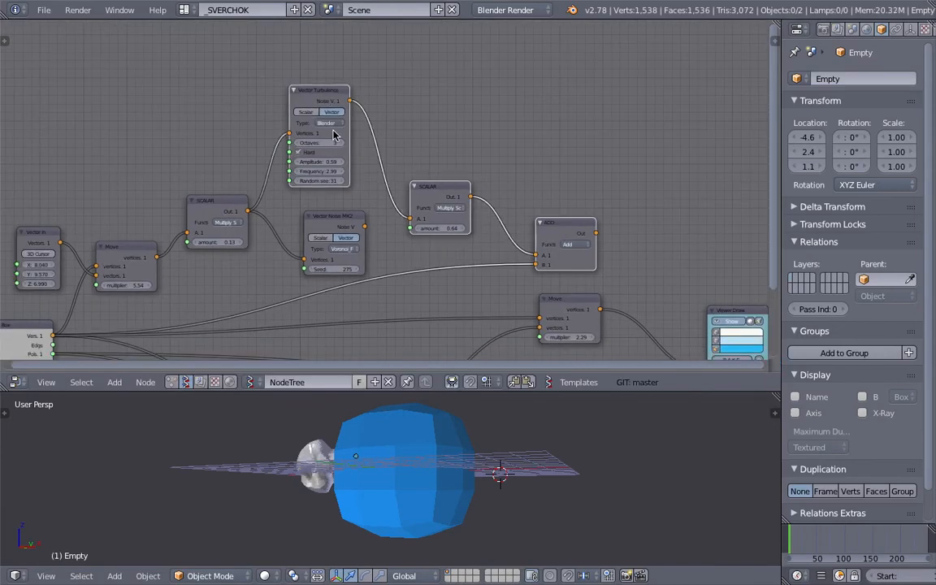
shift+click(213, 203)
shift+click(59, 234)
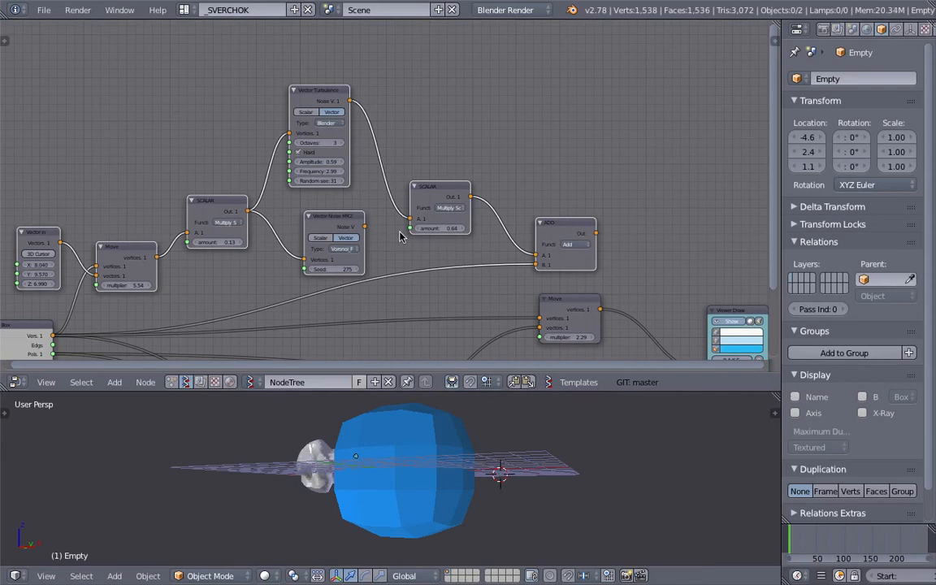
scroll(400, 232, down, 2)
key(g)
click(439, 162)
key(a)
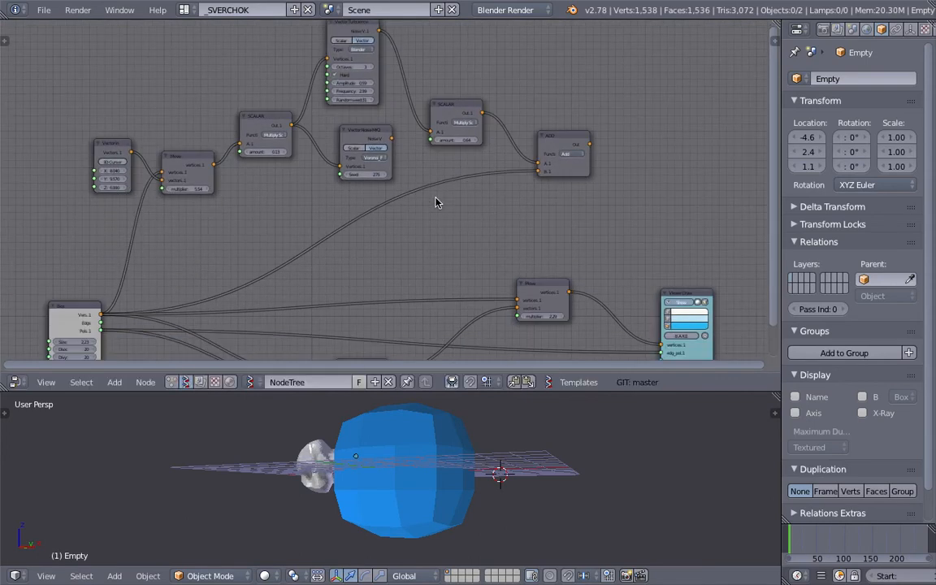
middle_drag(435, 203, 436, 221)
key(ctrl+s)
Step: Duplicate the Vector Noise node and connect the first Scalar node's output to the duplicate's vertices input
drag(377, 149, 371, 143)
key(shift+d)
drag(294, 144, 381, 218)
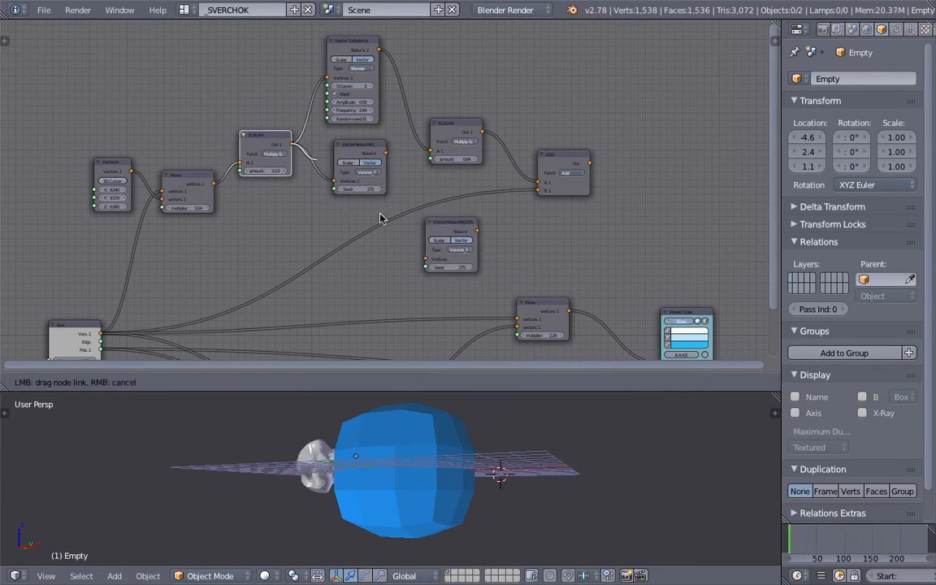
Step: Switch the duplicated noise node to Scalar, connect its output to the second Move node's multiplier, and save over sv_displace_basic_002.blend
drag(452, 250, 521, 338)
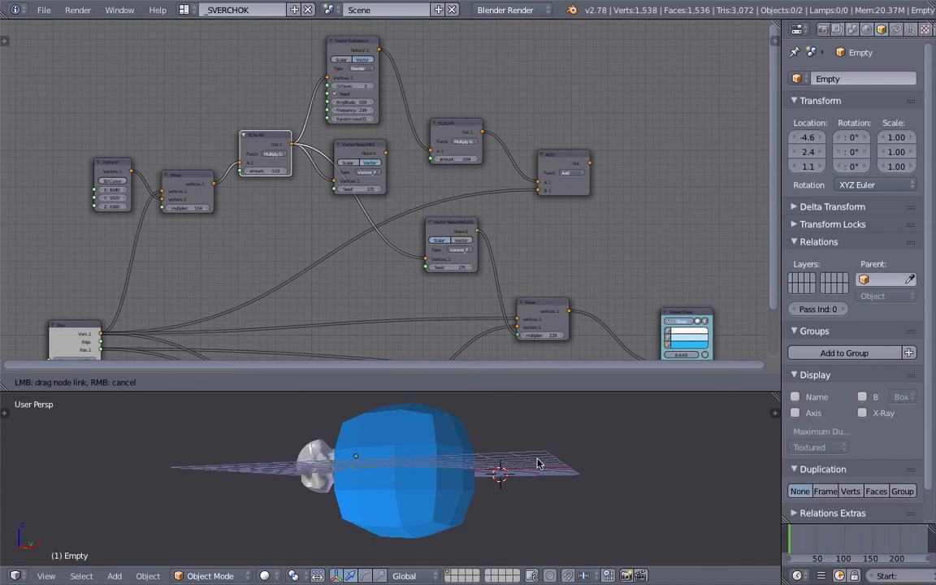
middle_drag(554, 479, 560, 487)
key(ctrl+s)
click(560, 485)
Step: Set the duplicated noise node's seed to 327 and the first Move node's multiplier to 0.20
scroll(451, 198, up, 4)
shift+scroll(471, 208, down, 4)
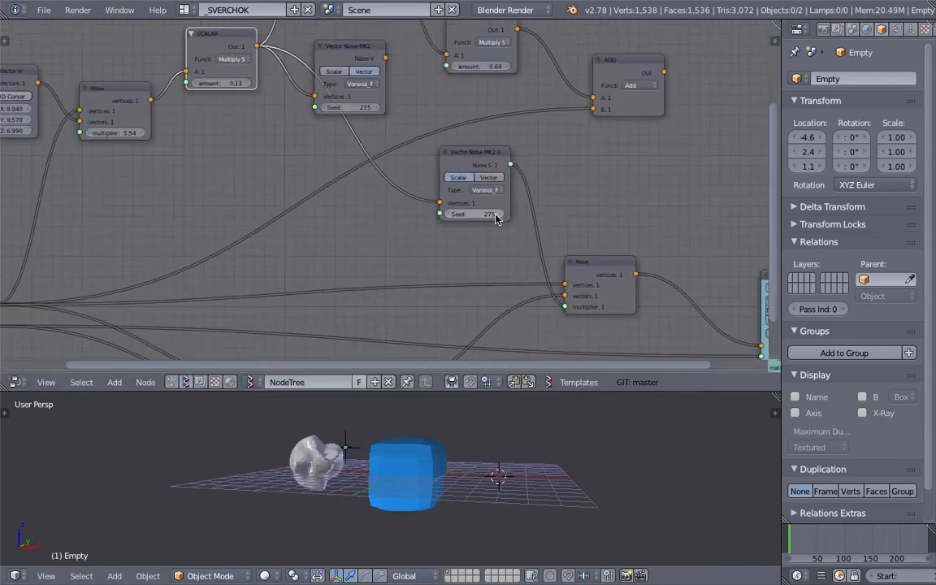
drag(475, 213, 504, 214)
middle_drag(259, 171, 354, 182)
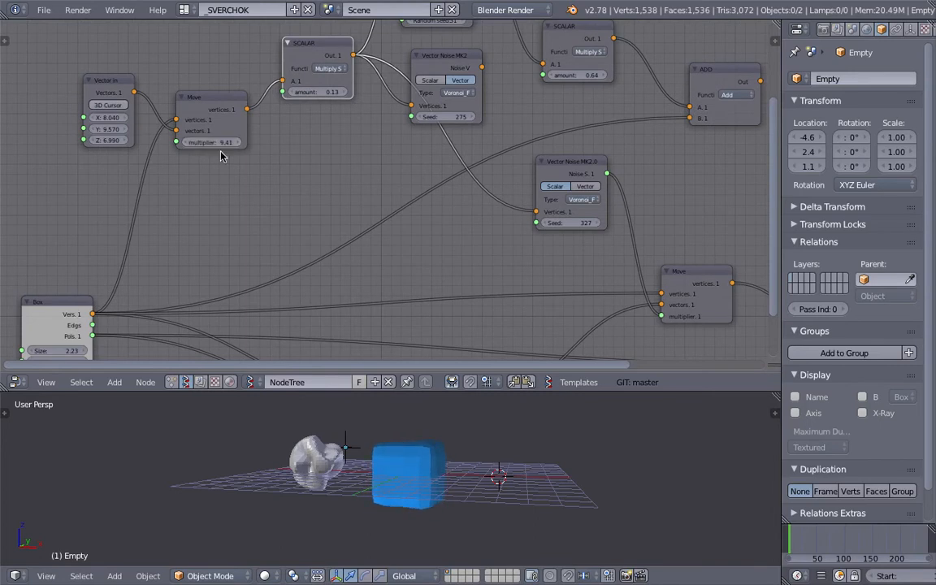
key(Return)
Step: Inspect the displaced box up close in wireframe and solid shading, and save over the project file
scroll(435, 476, up, 6)
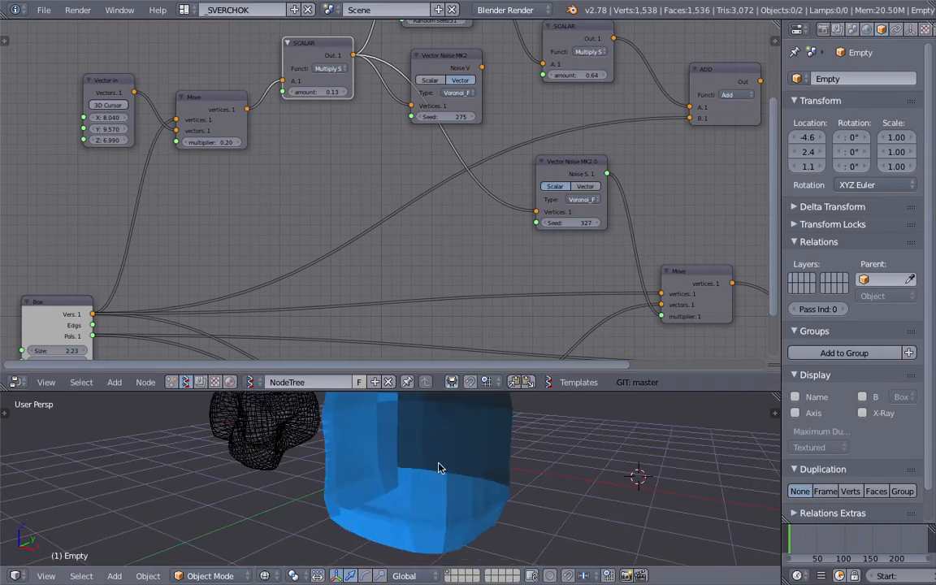
key(z)
scroll(423, 474, down, 1)
middle_drag(422, 474, 416, 493)
key(ctrl+s)
click(414, 495)
Step: Set the Vector In node's Z value to 9.570
middle_drag(207, 221, 240, 230)
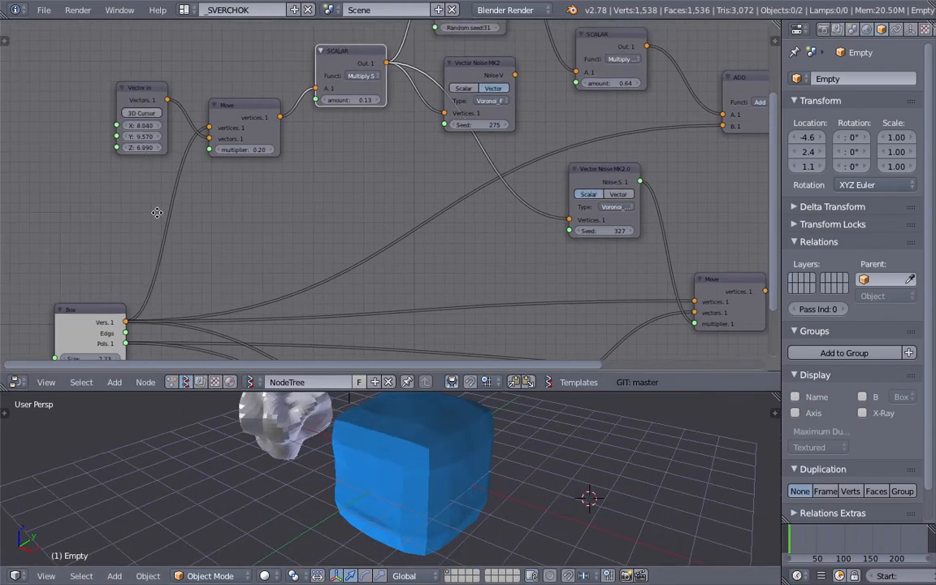
middle_drag(142, 149, 231, 115)
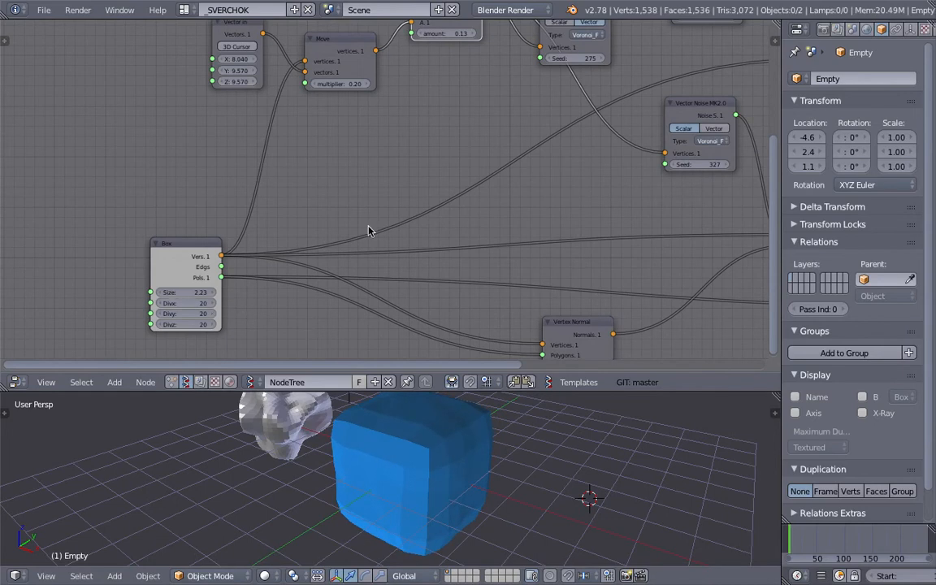
middle_drag(368, 230, 241, 240)
scroll(351, 242, down, 1)
middle_drag(656, 223, 512, 223)
drag(511, 222, 520, 231)
middle_drag(435, 213, 502, 222)
Step: Try the Cellnoise and Blender noise types on the duplicated noise node and return its output to Scalar
click(457, 148)
scroll(457, 148, up, 1)
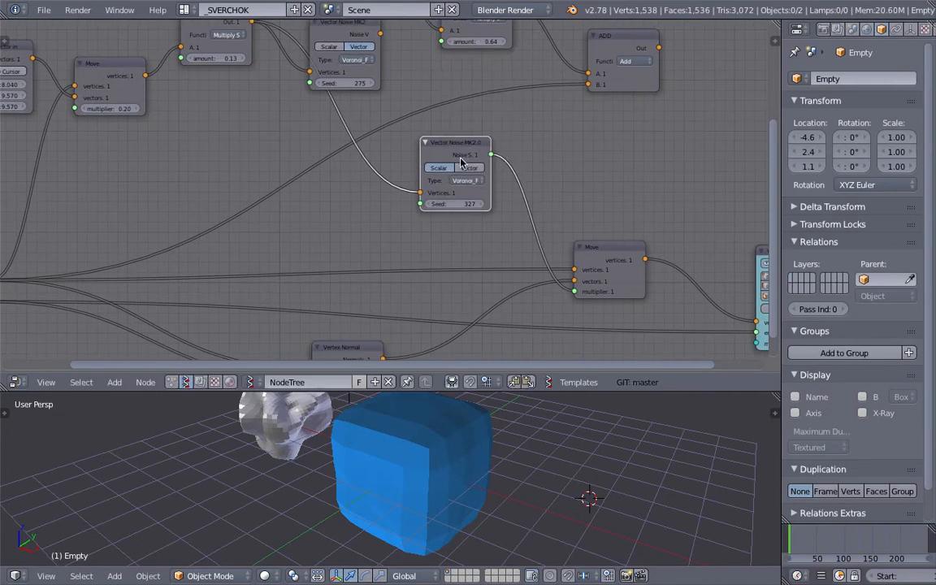
click(470, 180)
click(476, 69)
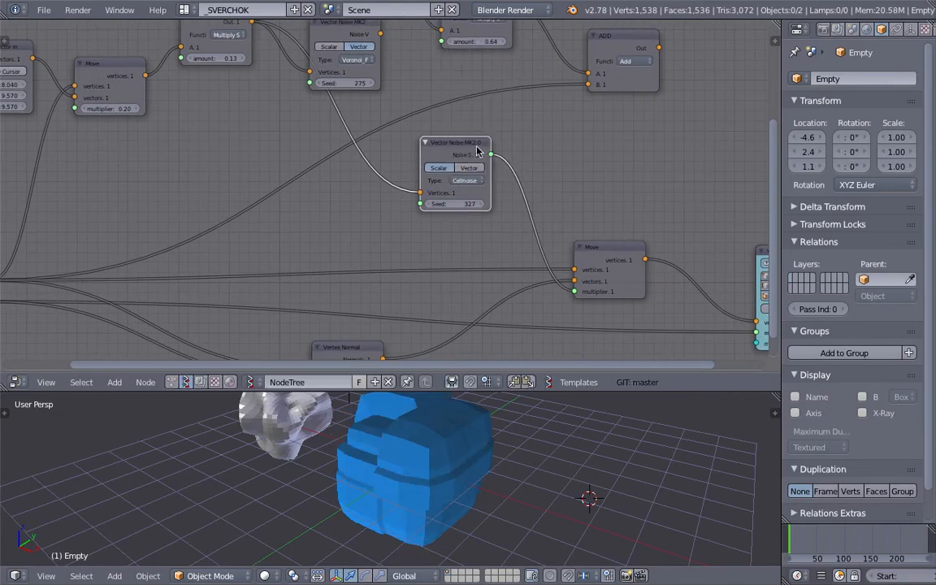
click(472, 182)
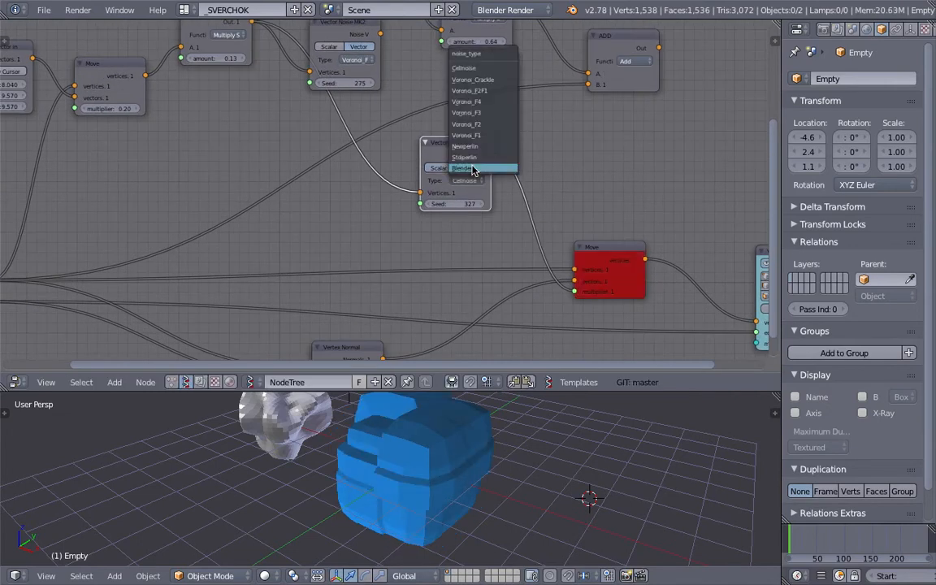
click(474, 168)
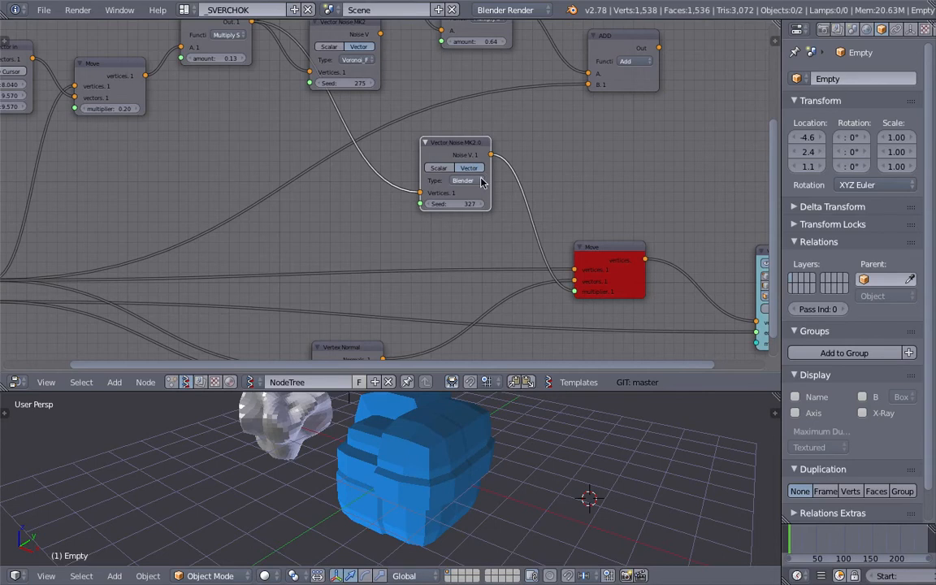
click(443, 168)
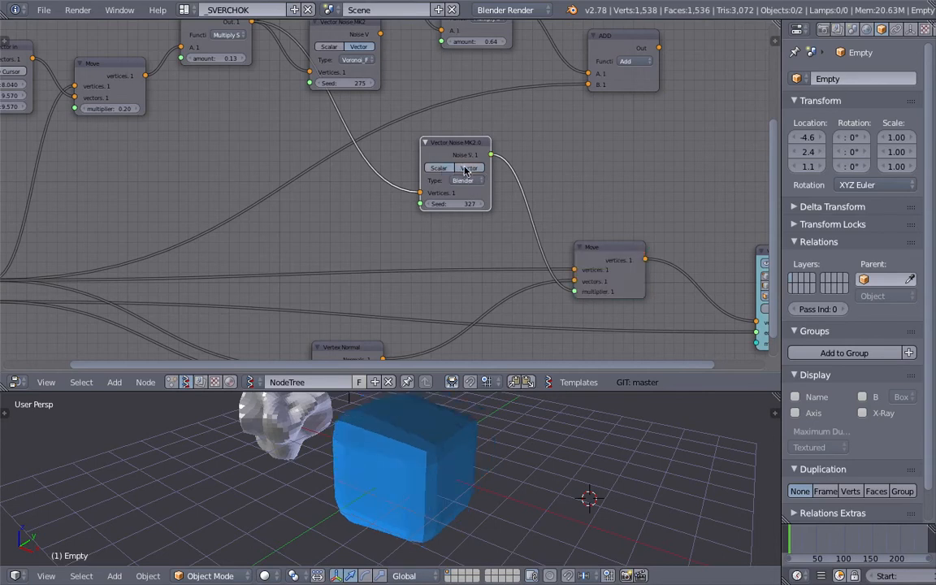
Step: Set the duplicated noise node's type to Newperlin and its seed to 375, and save over the project file
scroll(500, 186, up, 2)
click(484, 178)
click(485, 167)
click(485, 178)
click(502, 136)
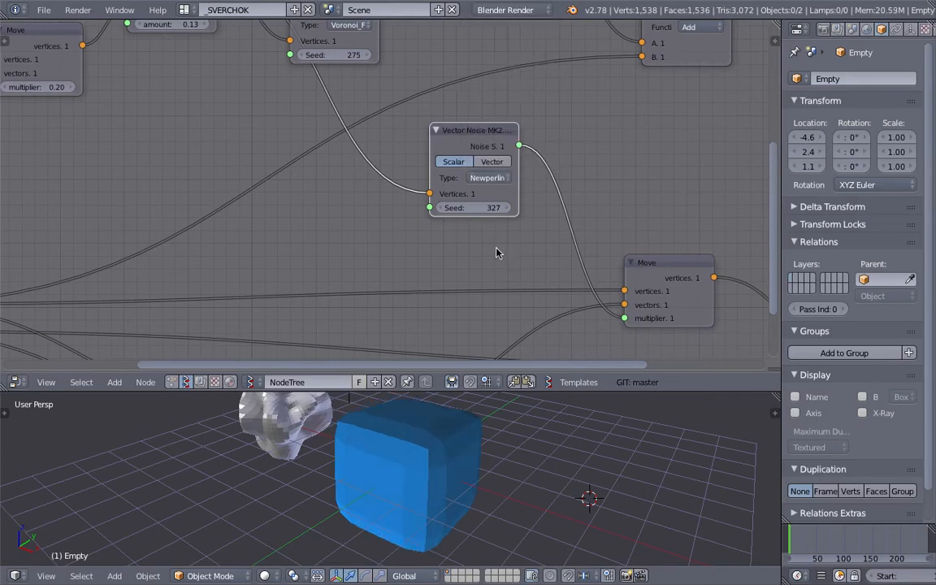
drag(474, 208, 513, 208)
key(ctrl+s)
click(310, 221)
Step: Set the duplicated noise node's seed to 386
scroll(249, 225, down, 1)
middle_drag(250, 225, 401, 221)
scroll(397, 196, down, 2)
drag(550, 136, 525, 139)
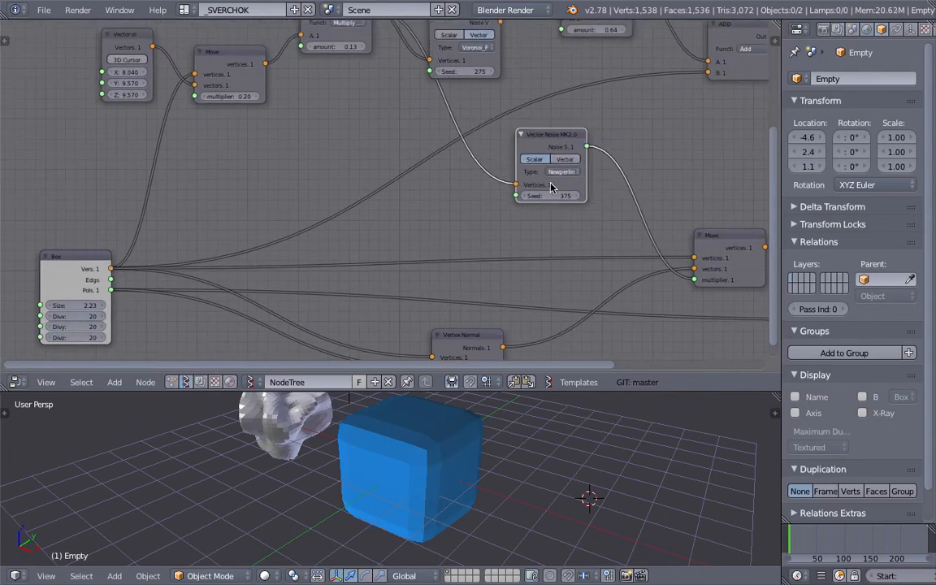
drag(552, 196, 558, 196)
Step: Insert a Math node set to Multiply between the scalar noise output and the second Move's multiplier, with y at 2.59
middle_drag(480, 177, 425, 201)
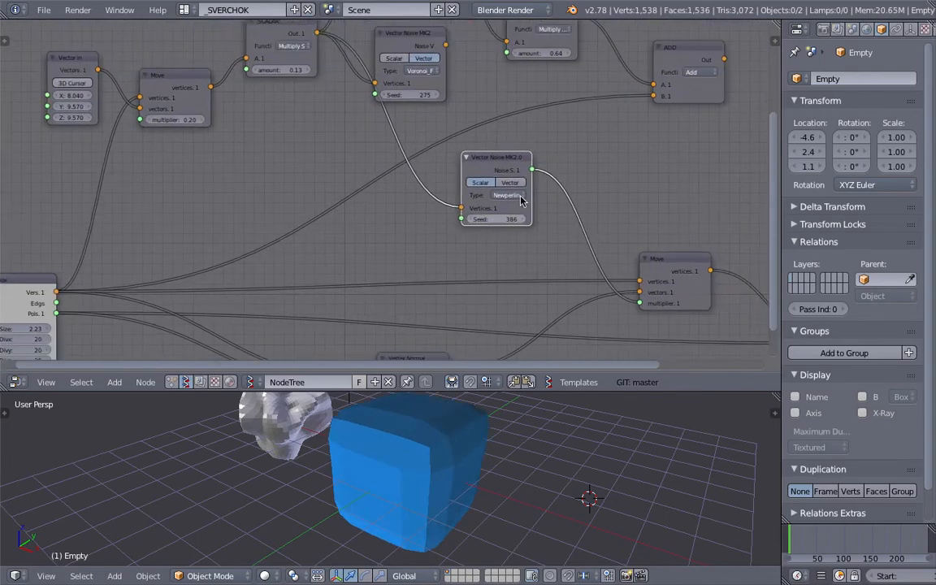
key(alt+space)
text(math)
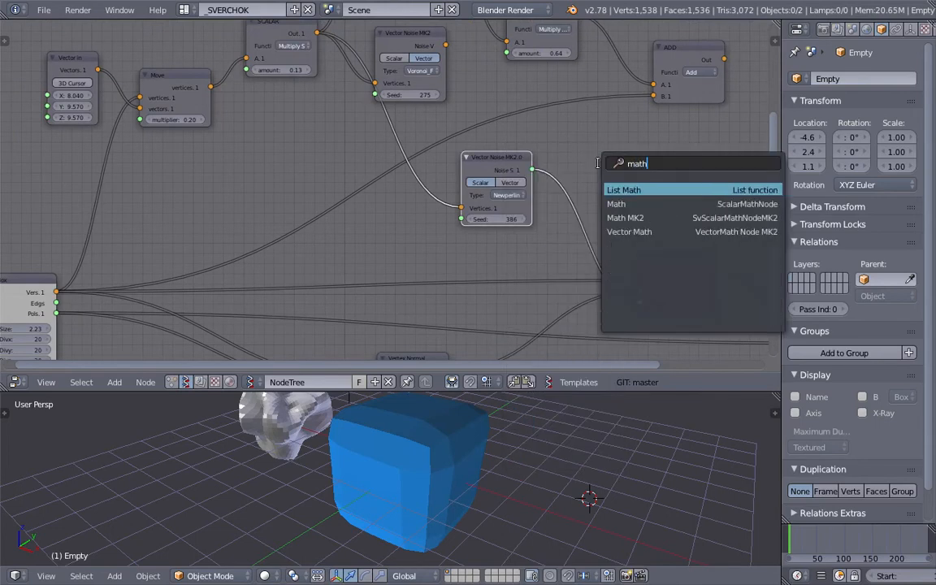
key(Down)
key(Return)
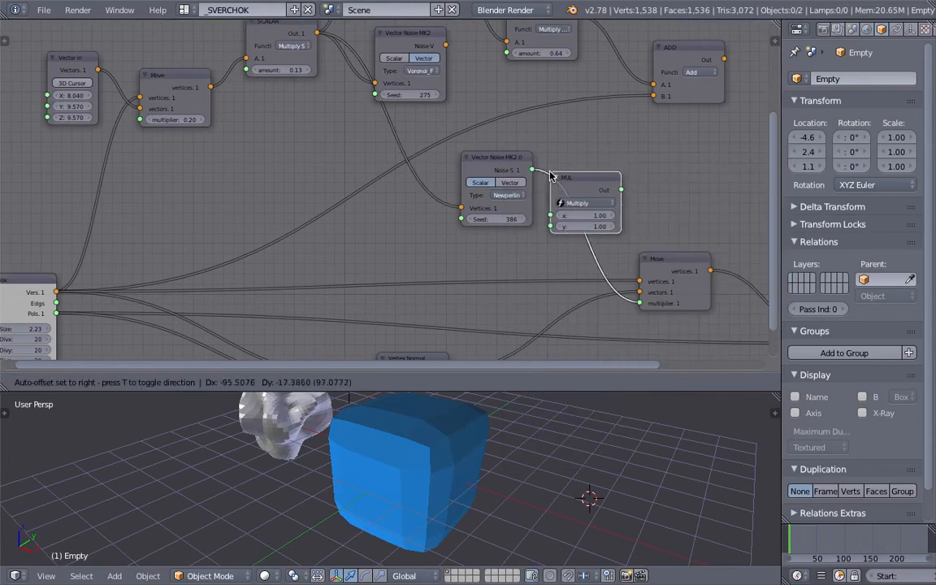
click(573, 176)
drag(608, 226, 736, 226)
Step: Set the first Scalar node's amount to 1.72 and save over sv_displace_basic_002.blend
scroll(434, 177, down, 2)
middle_drag(445, 180, 462, 196)
drag(431, 74, 444, 64)
drag(323, 109, 358, 131)
middle_drag(493, 446, 486, 358)
drag(321, 128, 370, 128)
scroll(547, 484, down, 2)
middle_drag(547, 489, 527, 488)
key(ctrl+s)
click(527, 488)
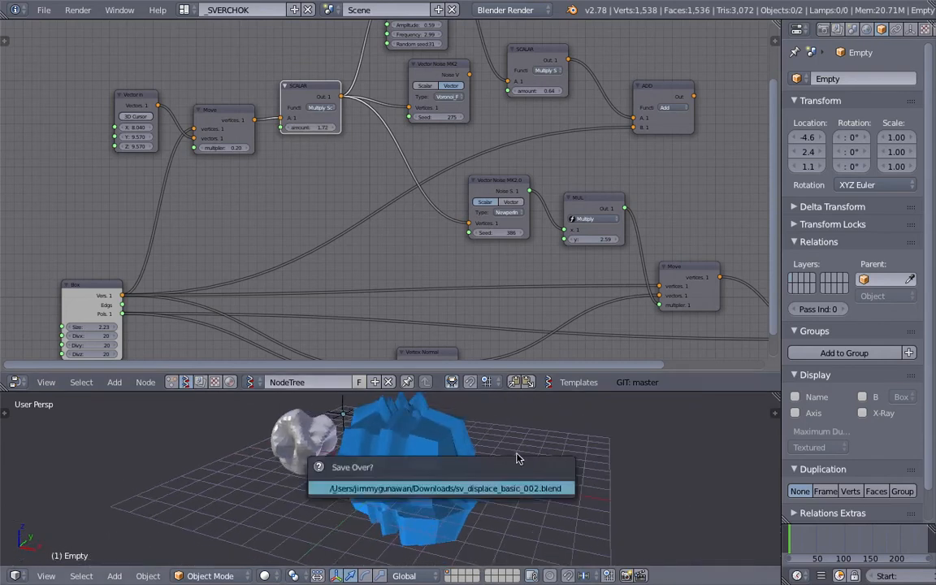
Step: Cycle the duplicated noise node through the Voronoi types and set its type to Blender
scroll(508, 239, up, 4)
middle_drag(508, 239, 365, 230)
ctrl+scroll(370, 203, down, 4)
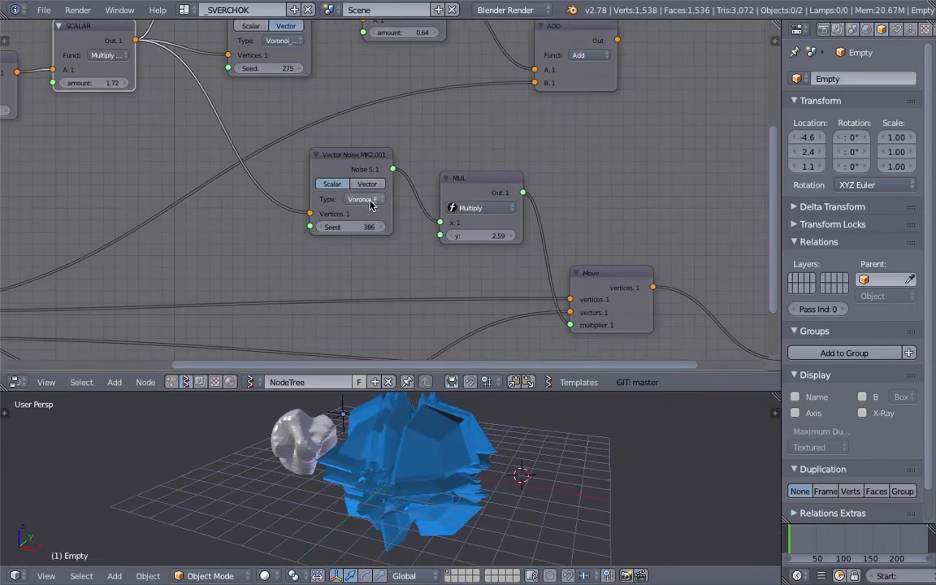
ctrl+scroll(371, 203, down, 3)
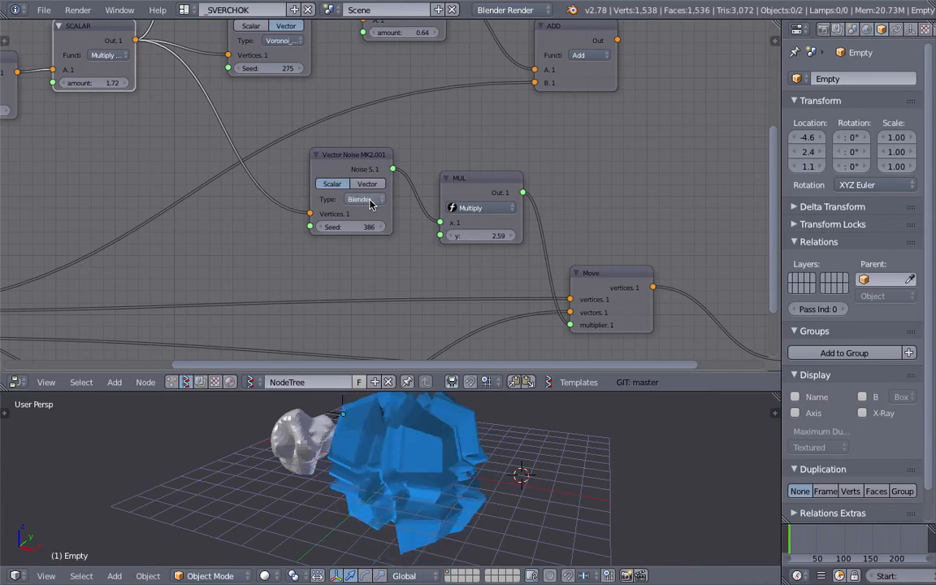
Step: Set the Box node's X, Y and Z divisions to 10
shift+scroll(372, 193, down, 5)
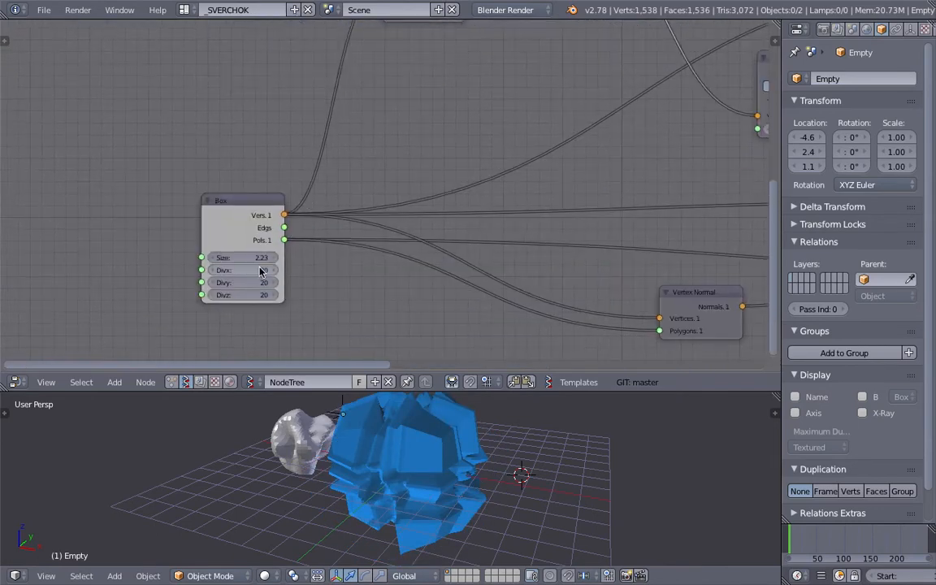
click(260, 271)
text(10)
key(Return)
Step: Set the first Move node's multiplier to 0.08 and the Vector In X value to 21.720, and save over the project file
middle_drag(548, 112, 400, 232)
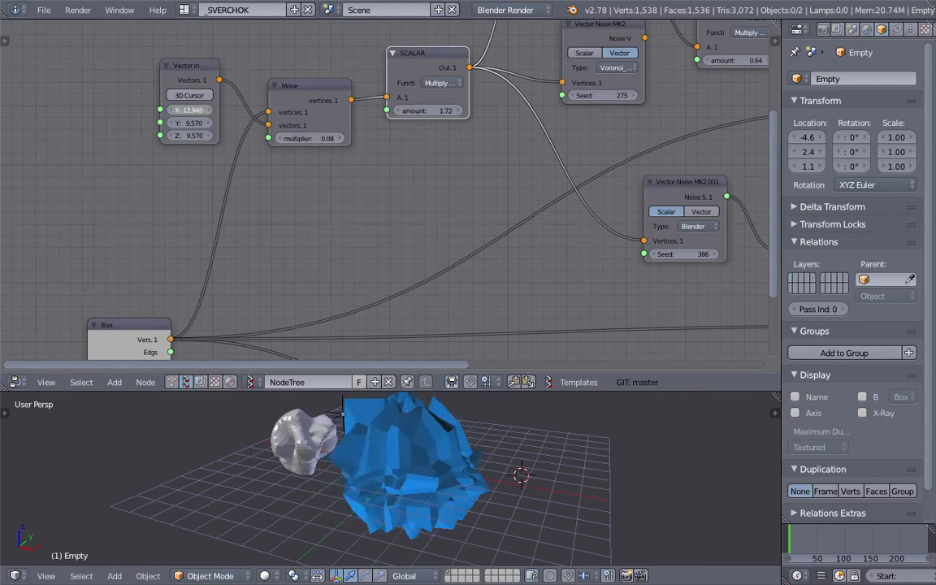
middle_drag(398, 139, 355, 151)
key(ctrl+s)
click(355, 151)
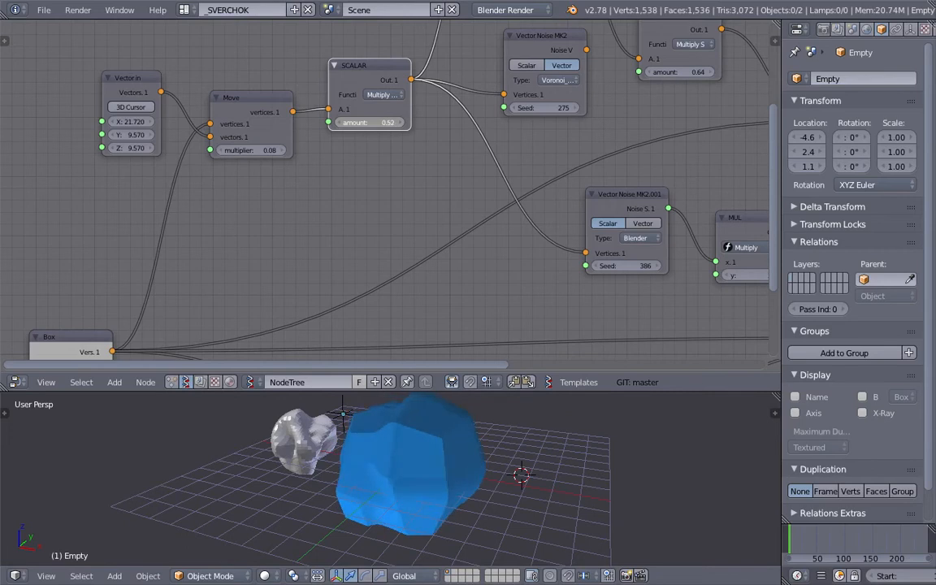
Step: Set the first Scalar node's amount to 0.67 and reposition the second Move node
middle_drag(505, 458, 507, 480)
scroll(493, 230, down, 5)
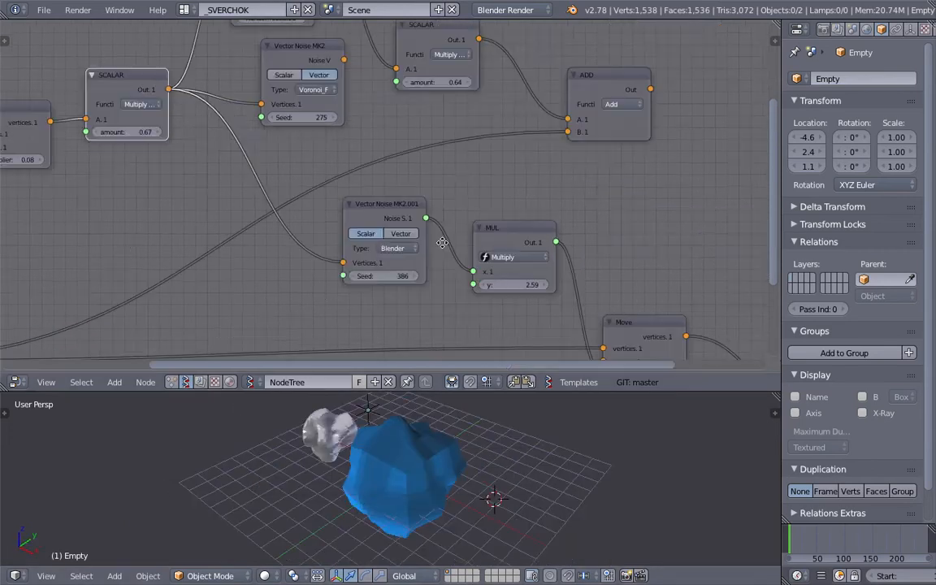
middle_drag(494, 226, 433, 238)
drag(581, 251, 602, 248)
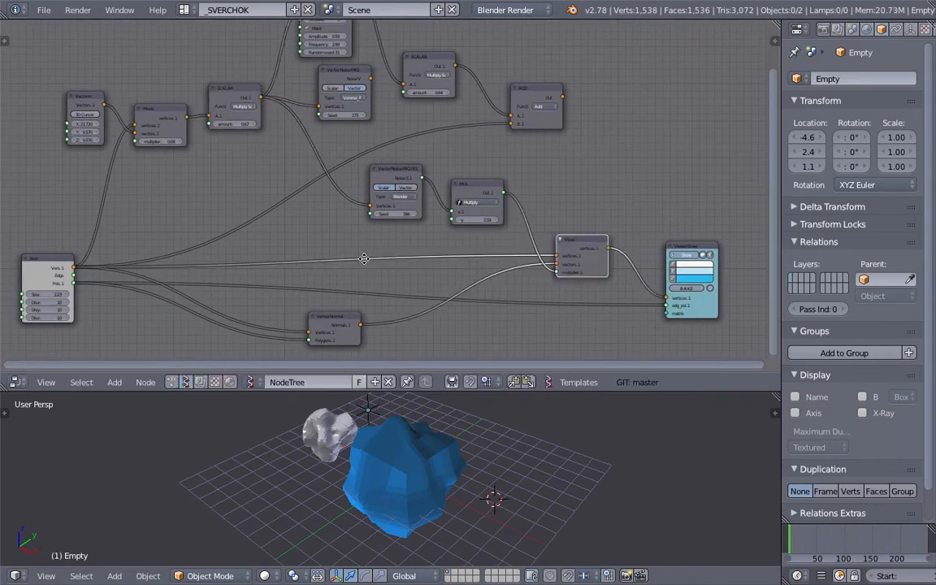
Step: Examine the node chain from the Box to the Viewer Draw node and the resulting displaced mesh
middle_drag(364, 259, 537, 235)
scroll(506, 242, up, 3)
middle_drag(283, 243, 438, 209)
scroll(439, 213, up, 6)
drag(281, 227, 251, 181)
scroll(473, 230, down, 5)
middle_drag(676, 239, 438, 234)
scroll(437, 234, down, 3)
mouse_move(448, 477)
middle_down()
mouse_move(374, 417)
mouse_move(470, 399)
mouse_move(454, 461)
mouse_move(476, 464)
mouse_move(579, 428)
mouse_move(458, 480)
middle_up()
scroll(454, 461, up, 2)
Step: Select the original displaced Cube in the viewport and compare it with the Sverchok mesh
right_click(252, 439)
mouse_move(309, 439)
middle_down()
mouse_move(352, 470)
mouse_move(316, 452)
middle_up()
middle_drag(418, 471, 361, 455)
mouse_move(631, 207)
middle_down()
mouse_move(489, 218)
mouse_move(402, 238)
middle_up()
key(shift+a)
click(520, 167)
text(mus)
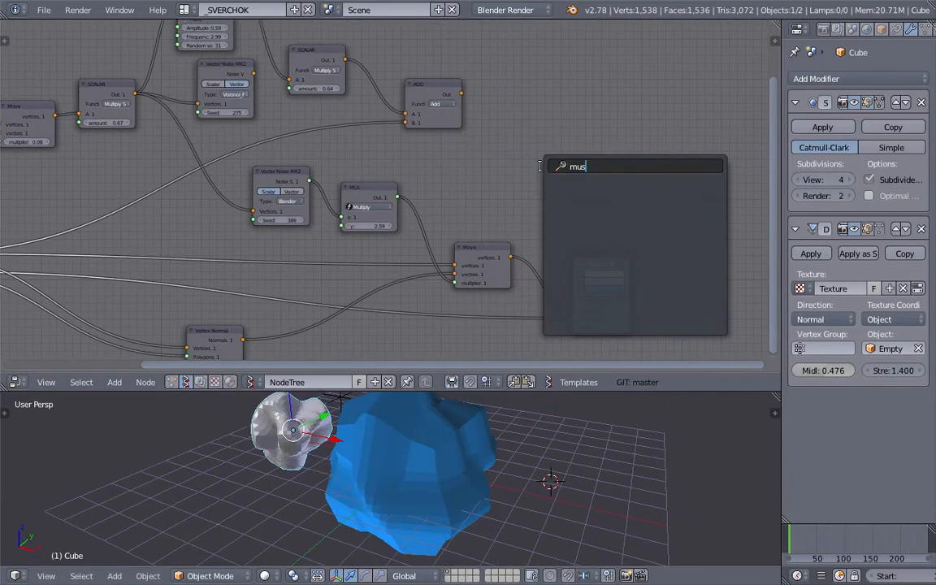
key(Escape)
Step: Add a Vector Fractal node in the empty area above the Viewer Draw node
key(shift+a)
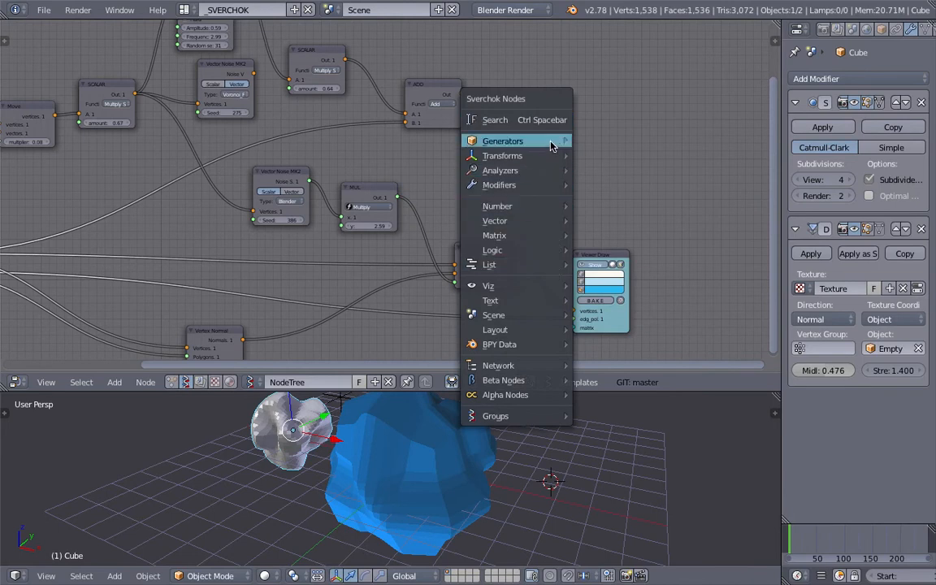
mouse_move(553, 144)
mouse_move(554, 185)
mouse_move(614, 188)
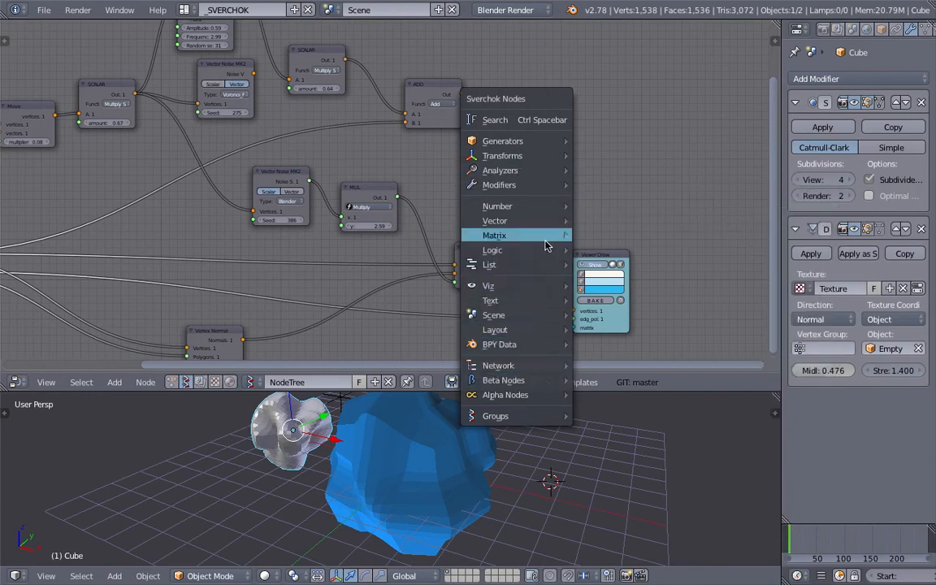
mouse_move(546, 222)
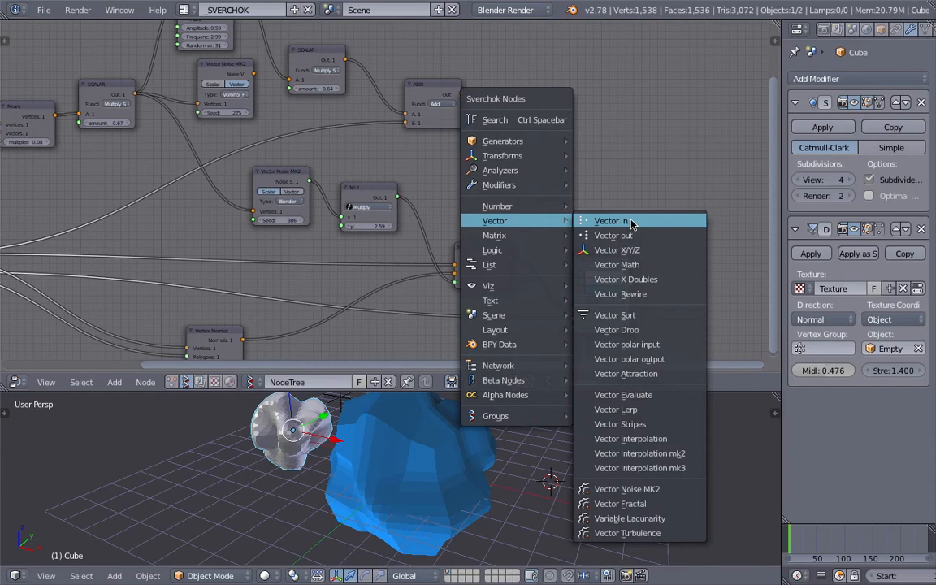
click(664, 509)
click(539, 172)
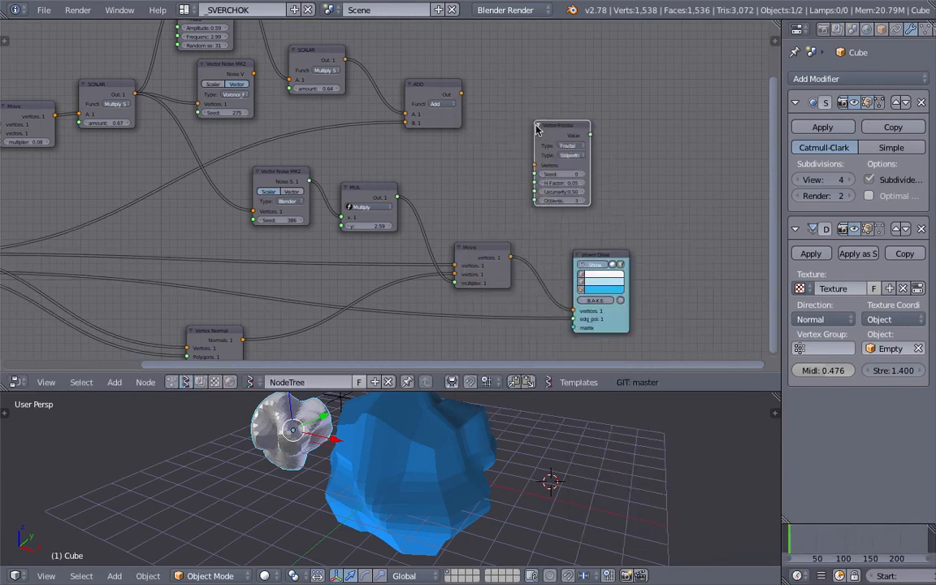
Step: Move the Vector Fractal node closer to the Math node, just above the second Move node
scroll(599, 164, up, 2)
click(655, 125)
drag(634, 116, 536, 143)
scroll(481, 141, down, 4)
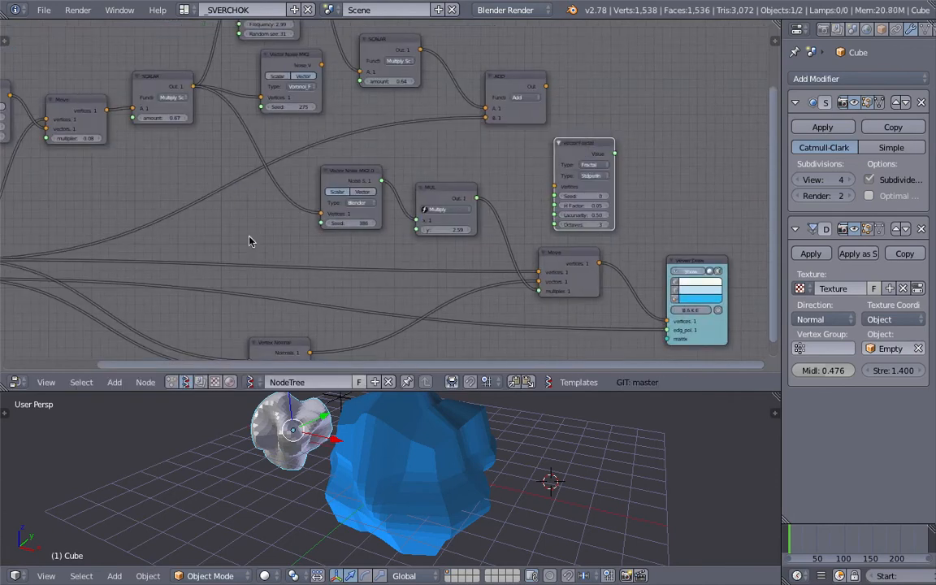
scroll(49, 252, down, 2)
middle_drag(46, 254, 91, 257)
scroll(236, 103, up, 1)
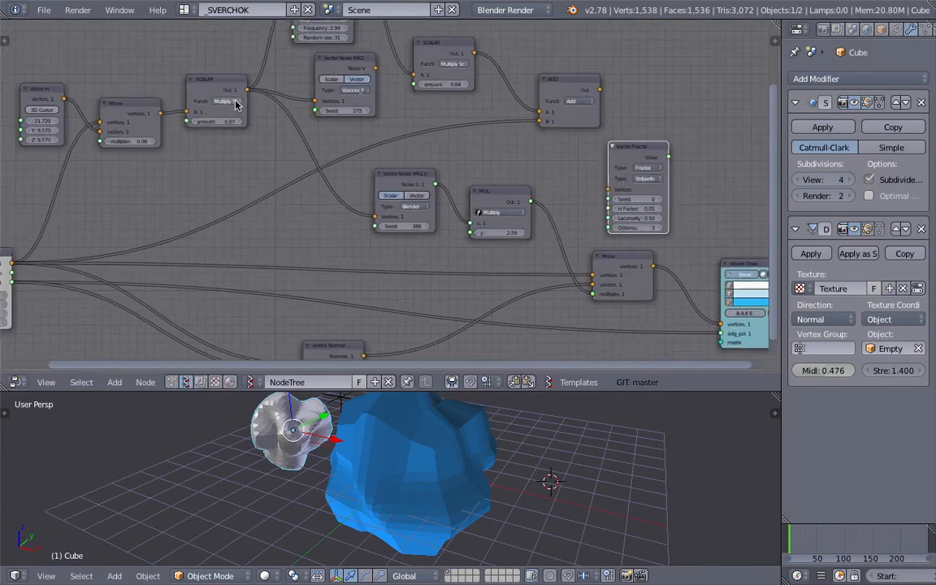
Step: Feed the scaled vertices from the Multiply Scalar node into Vector Fractal, and connect its Value output to the second Move node's multiplier
drag(248, 90, 605, 194)
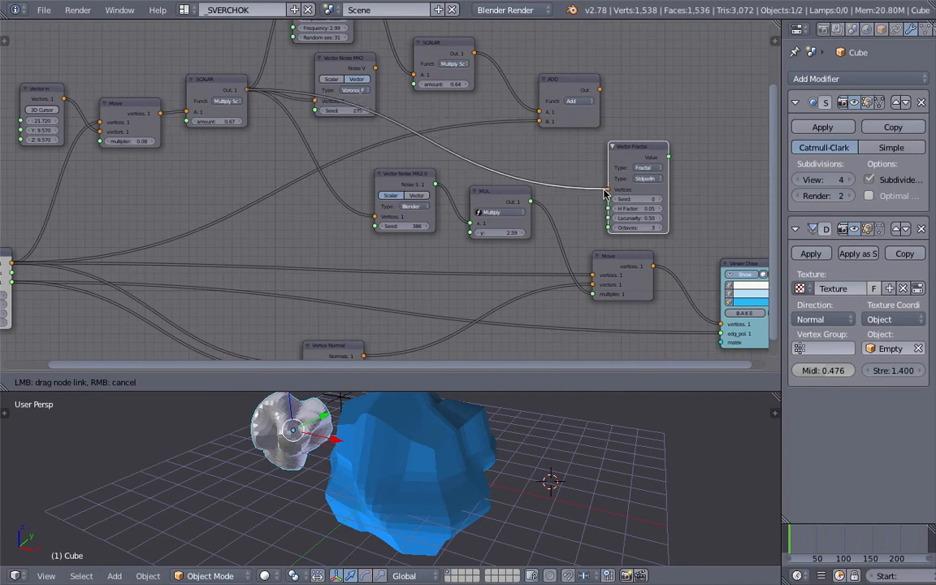
drag(641, 149, 597, 150)
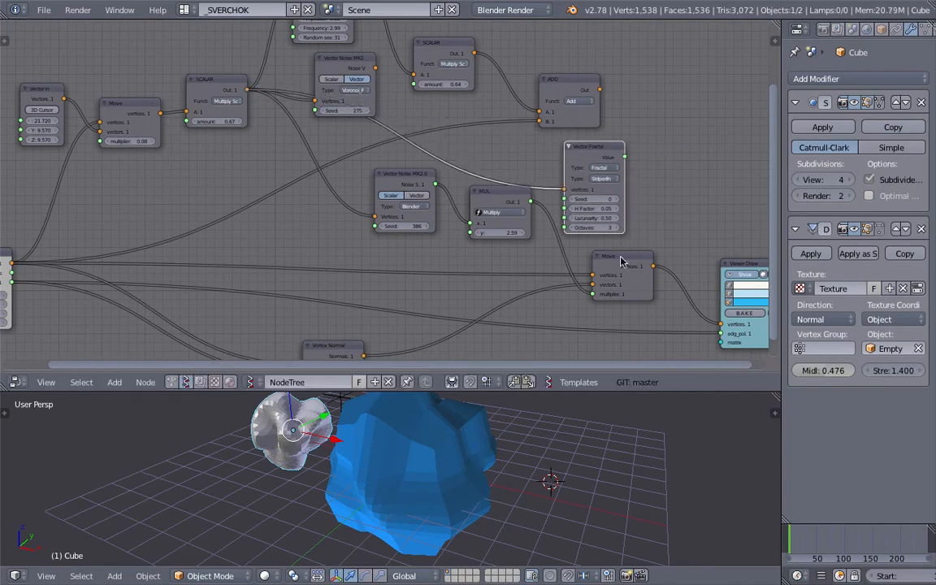
drag(621, 262, 644, 274)
drag(602, 152, 614, 306)
middle_drag(439, 455, 399, 518)
ctrl+middle_drag(523, 284, 561, 155)
middle_drag(626, 153, 460, 154)
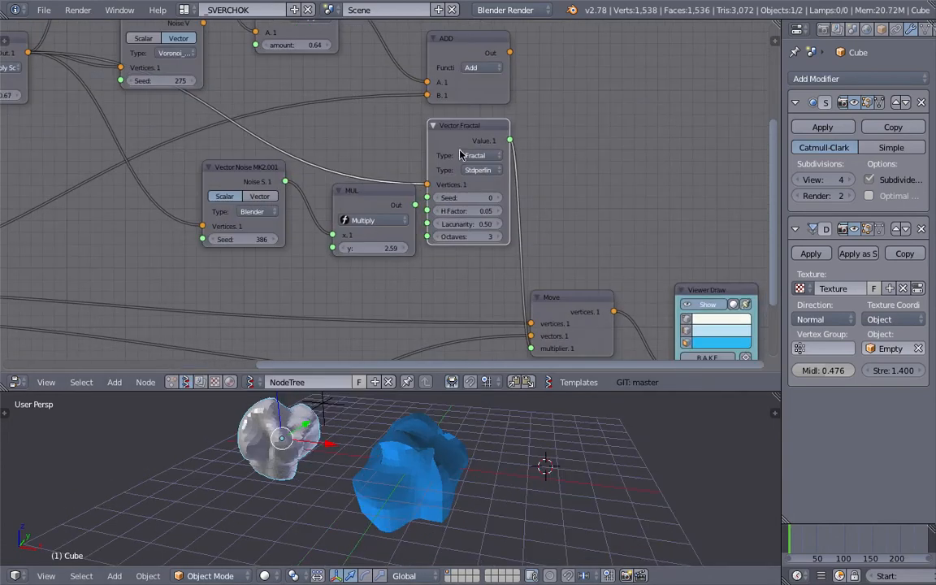
Step: Set Vector Fractal to Hybrid Multi Fractal with Cellnoise, seed 47, H Factor 0.98 and Gain 0.11
click(480, 155)
click(496, 88)
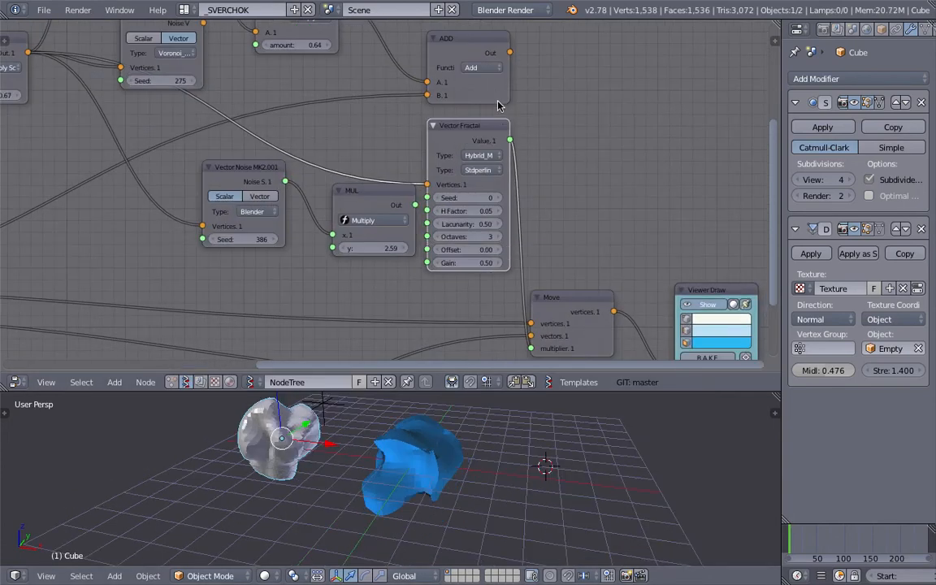
click(484, 156)
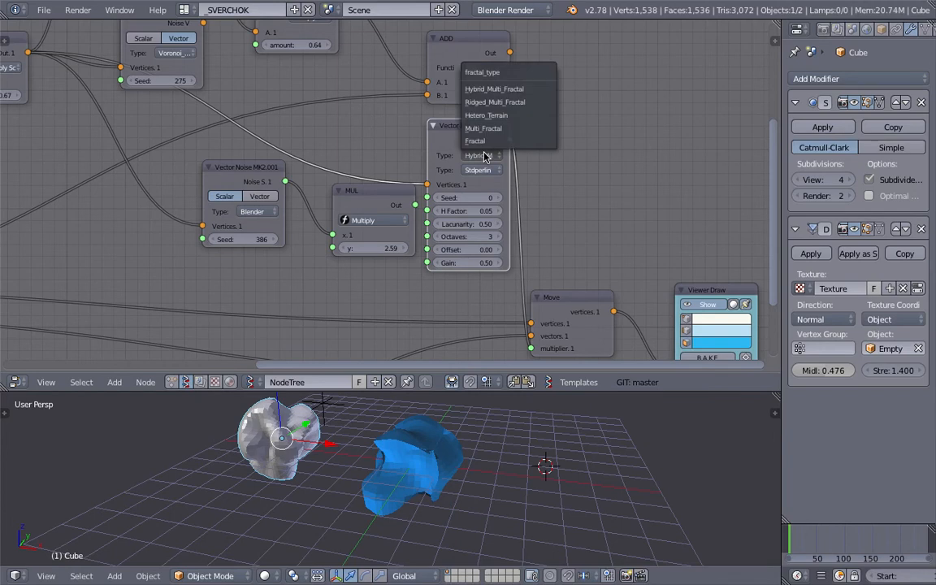
click(482, 170)
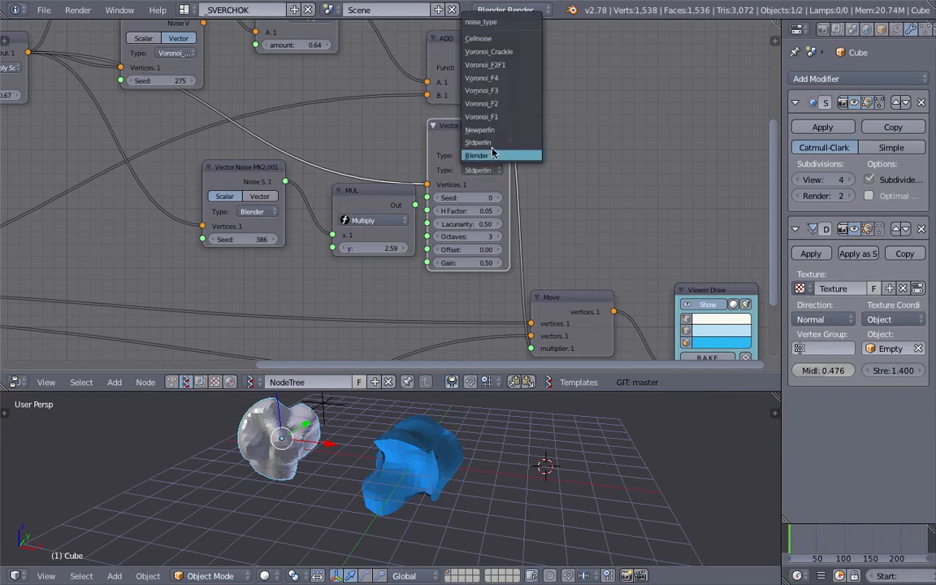
click(486, 38)
drag(475, 202, 476, 268)
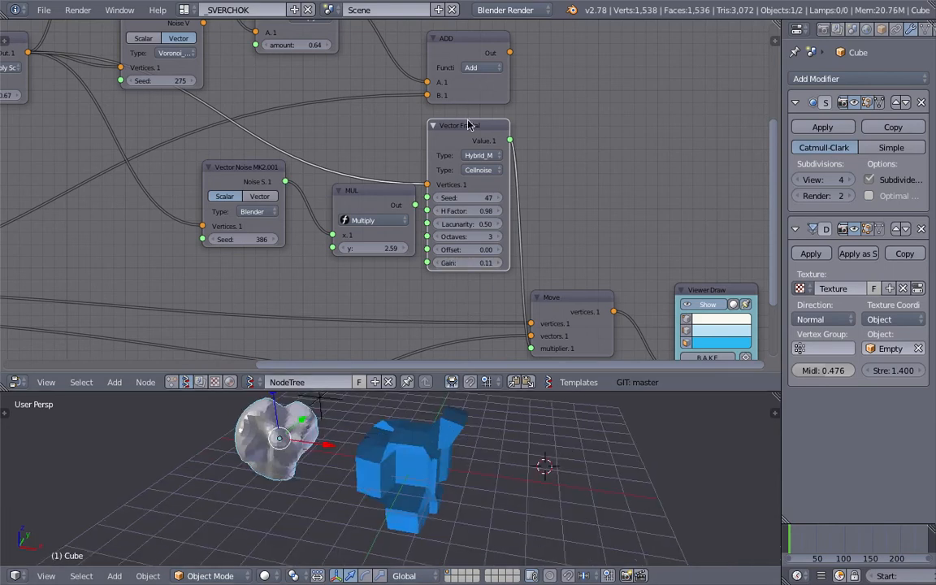
Step: Delete the Vector Fractal node and save the file over the existing one
scroll(464, 148, down, 3)
middle_drag(289, 161, 377, 197)
key(x)
middle_drag(341, 143, 352, 174)
key(ctrl+s)
click(353, 176)
Step: Switch Vector Turbulence to Scalar output, connect its noise output to the second Move node's multiplier, and save the file
middle_drag(305, 84, 315, 136)
scroll(314, 126, down, 4)
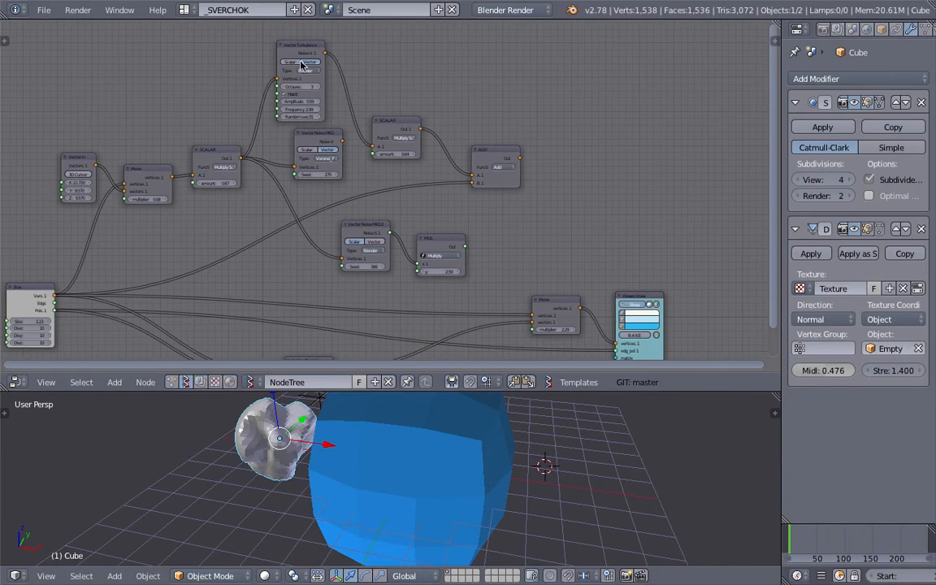
click(290, 62)
drag(326, 54, 533, 322)
middle_drag(554, 268, 498, 201)
key(ctrl+s)
click(498, 201)
middle_drag(407, 422, 470, 450)
key(ctrl+s)
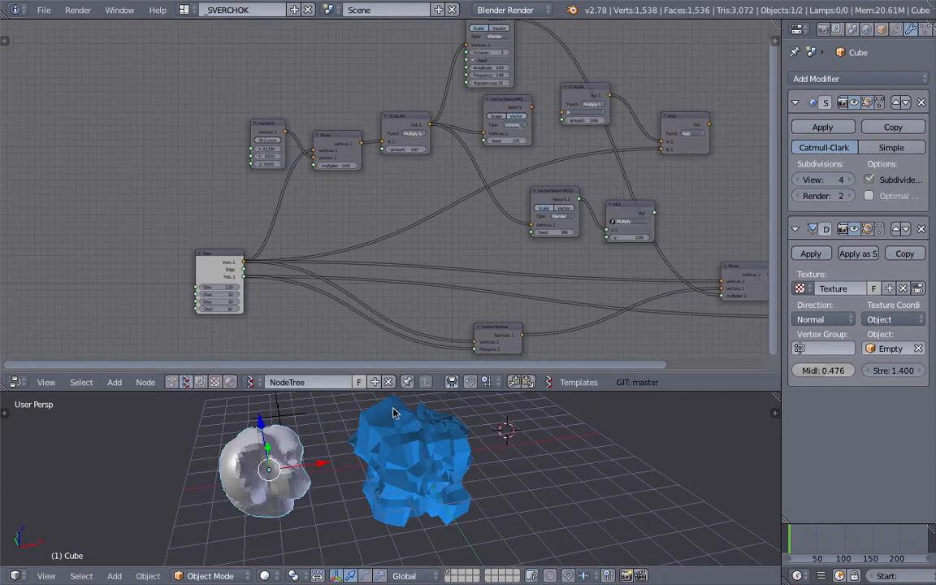
Step: Set the Vector in node's X to 27.87 and the first Move node's multiplier to 0.2
scroll(322, 201, up, 2)
drag(213, 133, 317, 132)
scroll(220, 126, up, 2)
drag(209, 93, 181, 105)
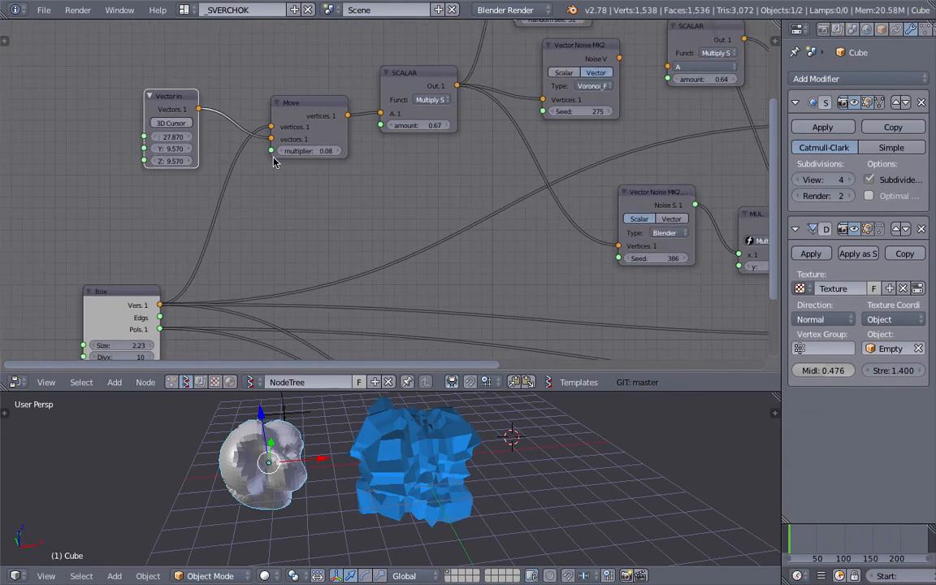
middle_drag(273, 162, 348, 141)
drag(382, 132, 479, 132)
click(390, 131)
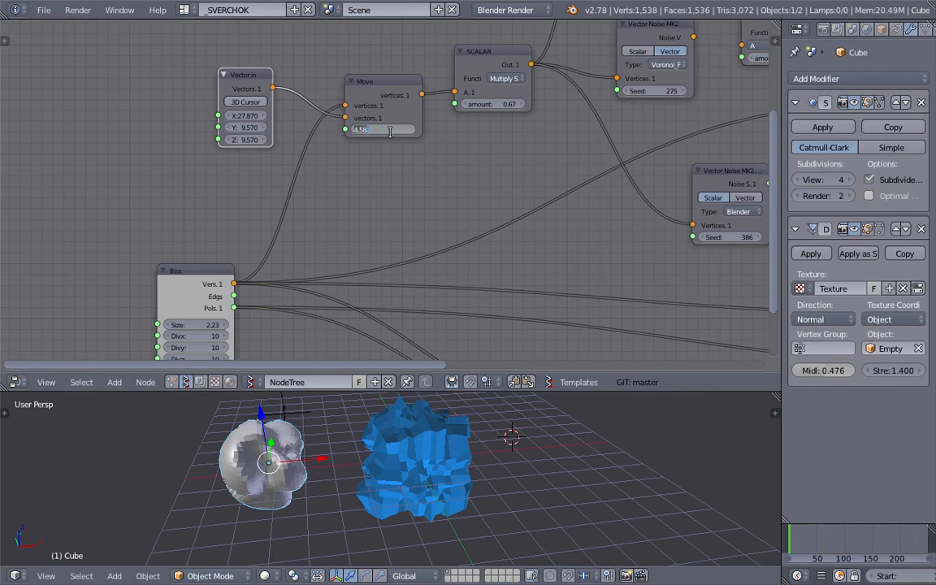
text(.2)
key(Return)
Step: Set the amount of the Multiply Scalar node after the first Move node to 0.2
drag(512, 105, 610, 104)
click(505, 102)
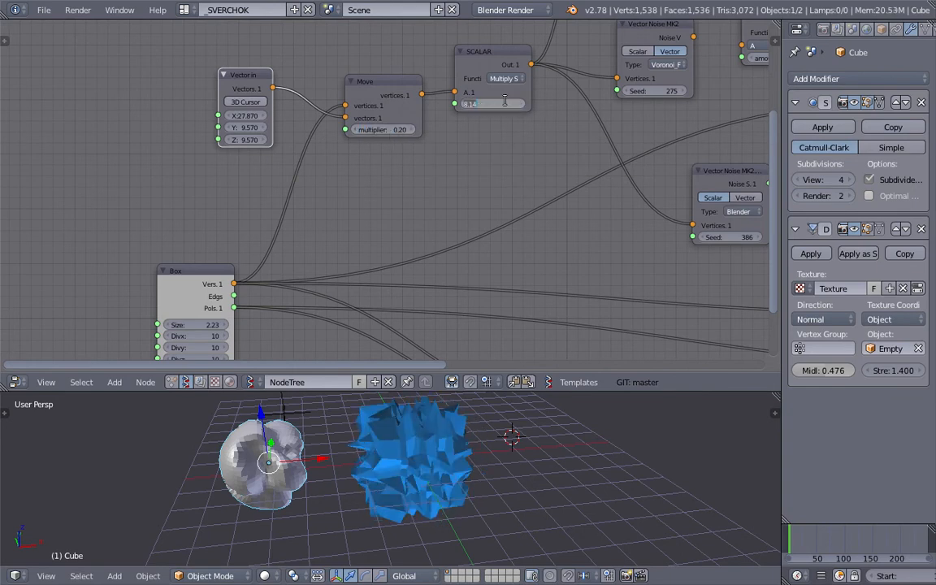
text(.2)
key(Return)
middle_drag(317, 479, 330, 439)
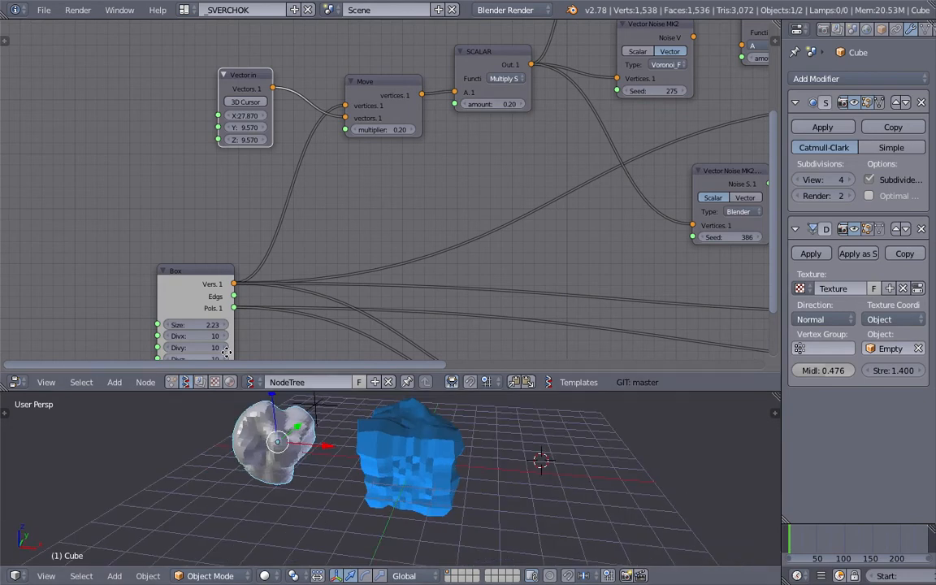
Step: Set the Box size to 2.77 and its X, Y and Z divisions to 20
scroll(195, 346, up, 1)
middle_drag(195, 347, 189, 289)
mouse_move(168, 281)
mouse_down()
mouse_move(213, 281)
mouse_move(171, 292)
mouse_up()
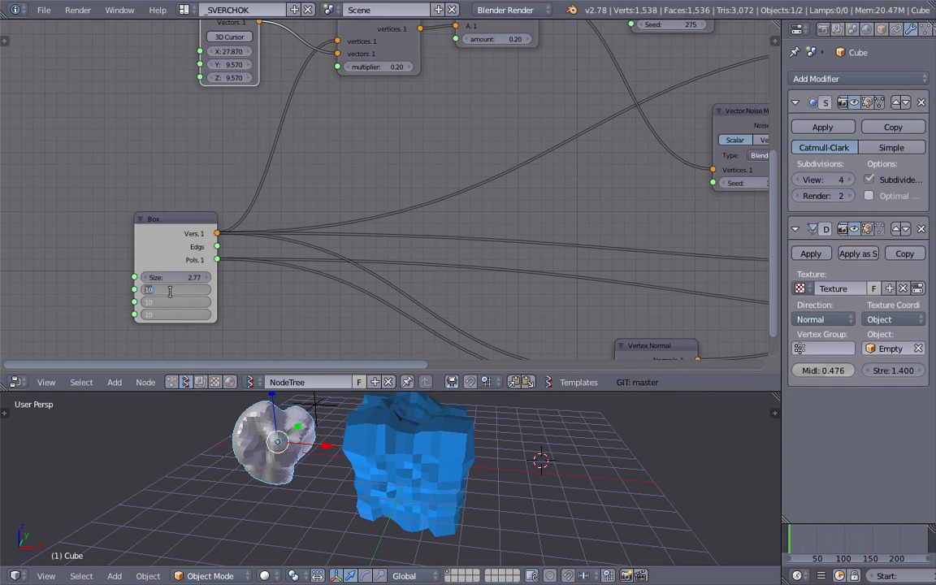
middle_drag(396, 486, 466, 458)
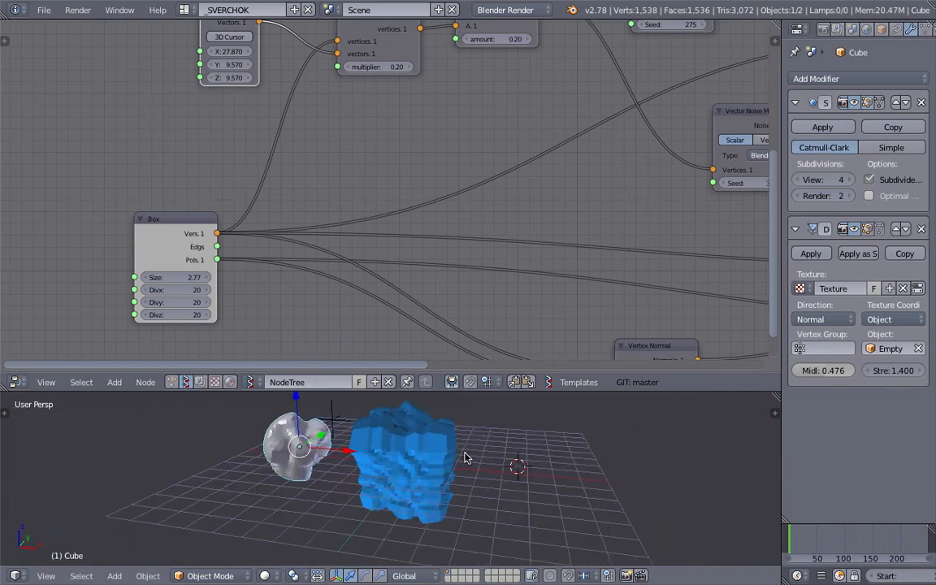
Step: Reposition the second Move node and the Viewer Draw node to leave working space around them
scroll(418, 176, down, 4)
middle_drag(661, 161, 325, 183)
drag(378, 172, 342, 184)
drag(303, 153, 272, 160)
drag(520, 252, 525, 229)
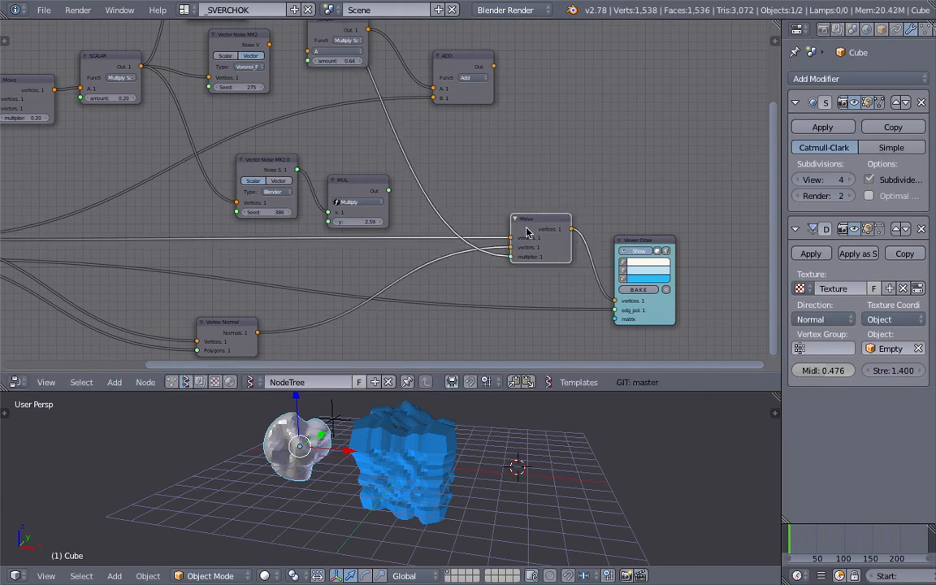
scroll(520, 230, up, 1)
middle_drag(514, 230, 529, 188)
drag(257, 289, 528, 243)
drag(689, 199, 686, 166)
scroll(521, 214, up, 3)
middle_drag(622, 179, 473, 226)
drag(451, 224, 452, 209)
middle_drag(403, 194, 424, 195)
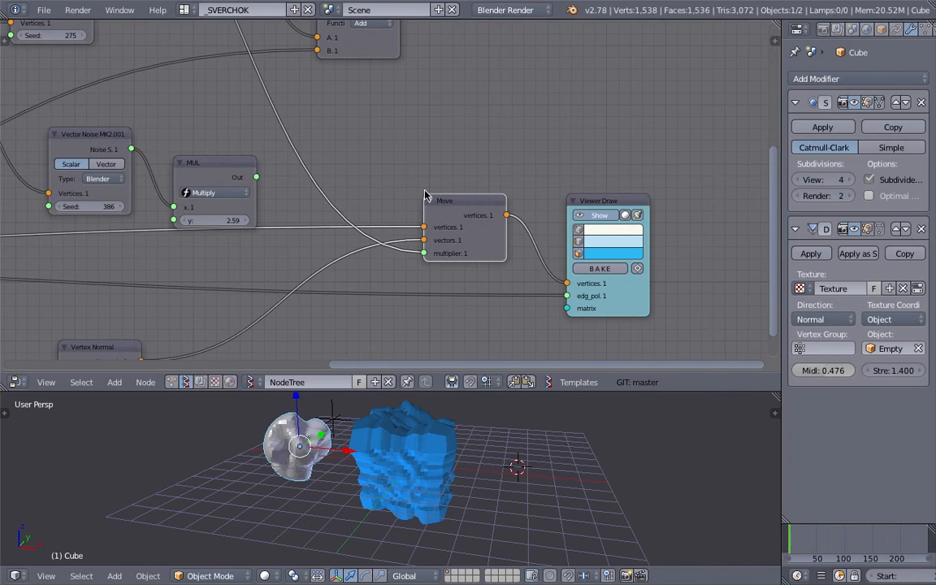
scroll(499, 240, down, 1)
drag(477, 211, 453, 179)
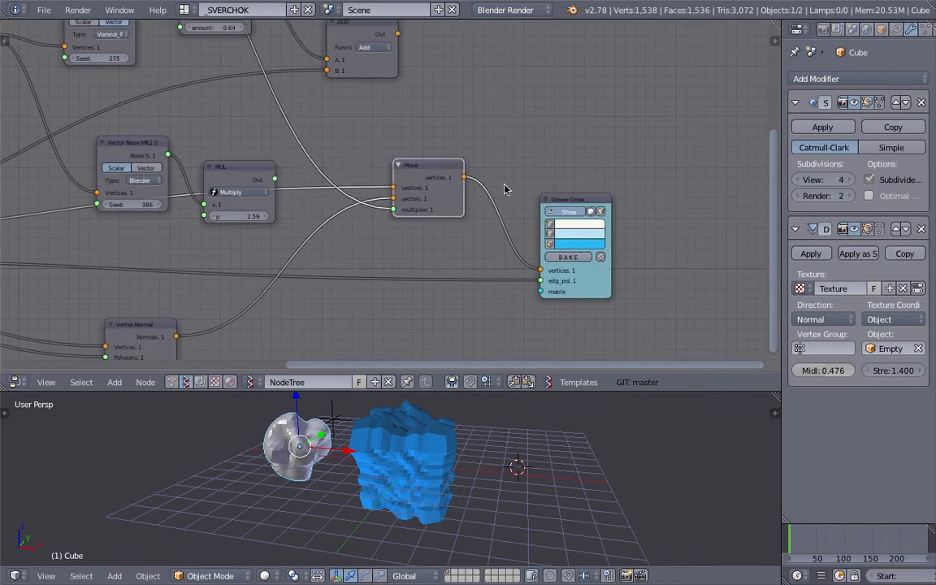
Step: Add a Vector Math node above the Viewer Draw node and set its function to Add
key(shift+a)
mouse_move(546, 131)
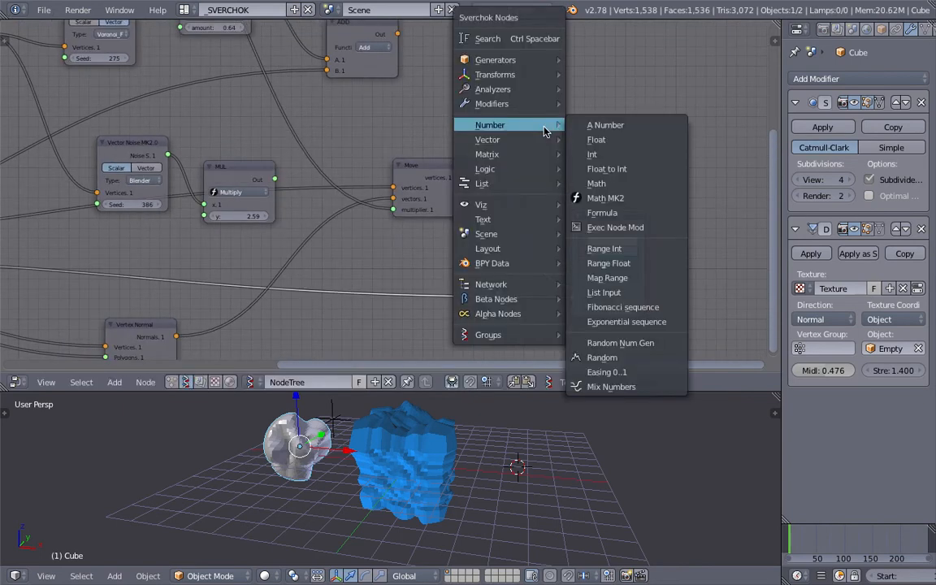
click(523, 39)
text(vector n)
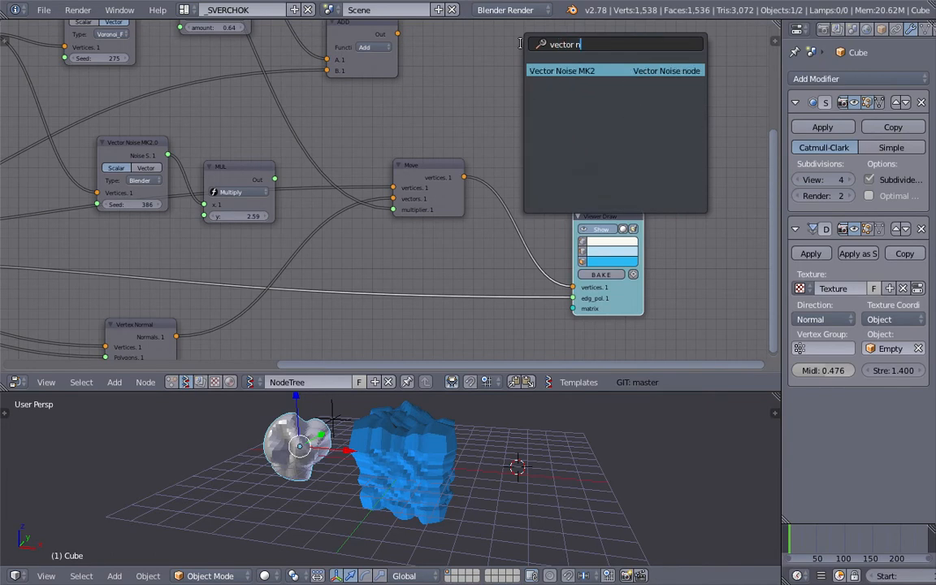
key(BackSpace)
text(ad)
key(BackSpace)
key(BackSpace)
text(m)
key(Down)
key(Down)
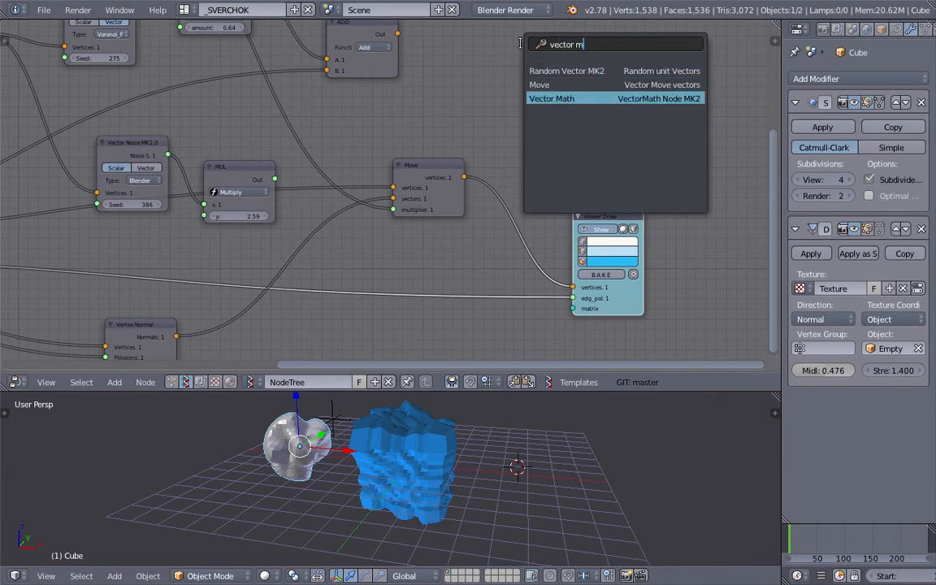
key(Return)
click(560, 134)
click(562, 145)
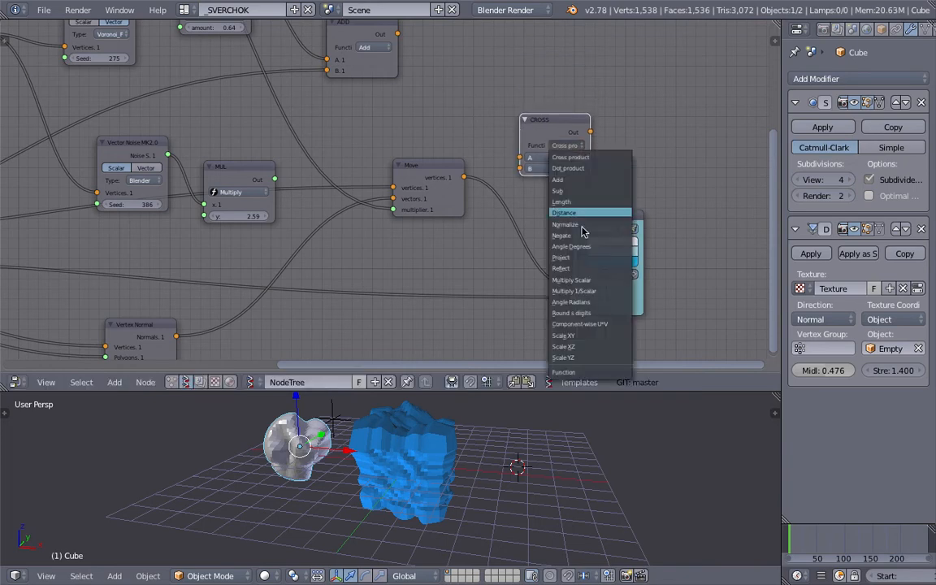
click(589, 180)
Step: Connect the Box vertices to input B of the new Add node and move the second Move node clear of the link
scroll(425, 192, down, 2)
middle_drag(302, 166, 415, 205)
drag(68, 261, 665, 215)
drag(591, 210, 574, 175)
scroll(513, 174, up, 2)
middle_drag(513, 175, 516, 197)
middle_drag(386, 208, 426, 175)
scroll(393, 216, down, 2)
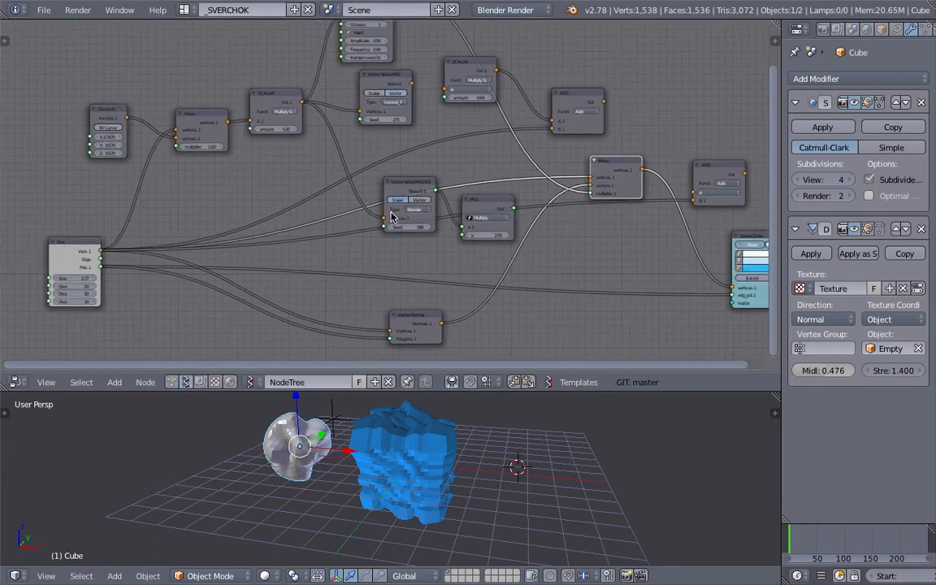
Step: Connect the Vertex Normal output to input A of the new Add node and its output to Viewer Draw's vertices
middle_drag(393, 217, 377, 206)
drag(424, 313, 527, 238)
drag(644, 193, 687, 180)
middle_drag(686, 179, 544, 189)
drag(607, 235, 690, 241)
mouse_move(585, 178)
mouse_down()
mouse_move(635, 295)
mouse_move(655, 291)
mouse_up()
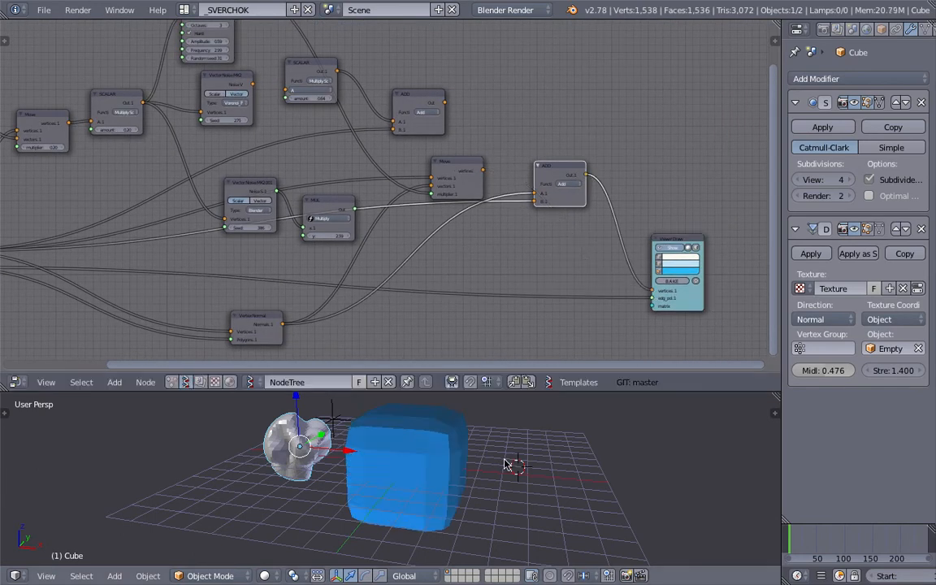
Step: Duplicate the unused Multiply Scalar node and insert the copy between the new Add node and Viewer Draw
middle_drag(570, 205, 529, 224)
drag(507, 192, 467, 225)
click(351, 111)
click(271, 85)
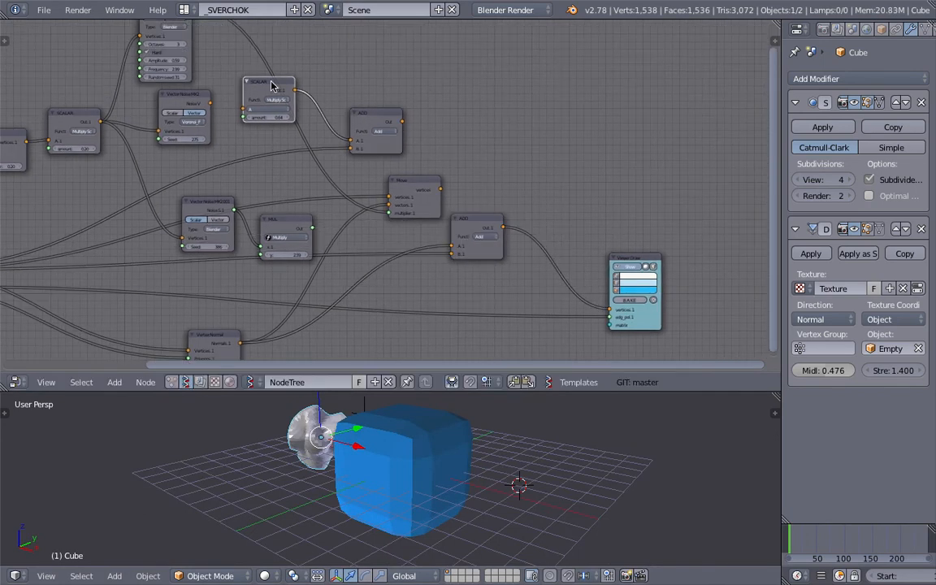
drag(275, 84, 323, 56)
key(shift+d)
click(567, 242)
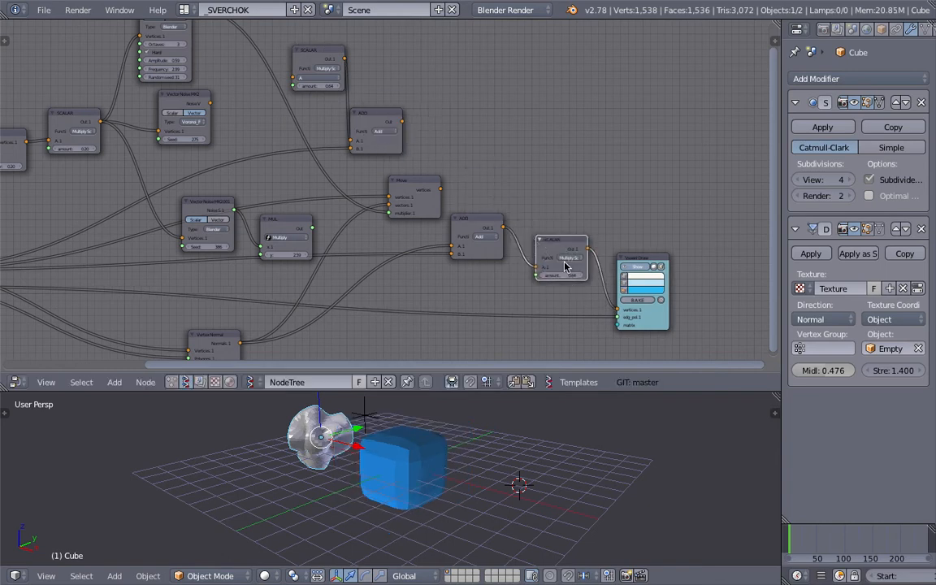
Step: Save the file and set the duplicated Multiply Scalar node's amount to 0.82
scroll(561, 268, up, 2)
key(ctrl+s)
click(541, 265)
mouse_move(592, 289)
mouse_down()
mouse_move(622, 289)
mouse_move(608, 290)
mouse_up()
scroll(342, 272, down, 1)
middle_drag(314, 257, 378, 273)
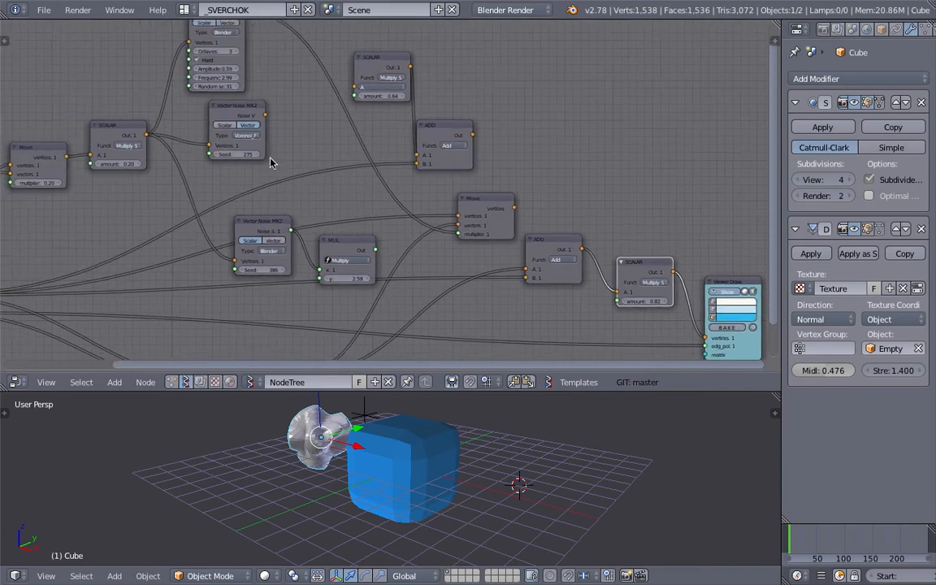
Step: Connect the Math Multiply node's output to the amount of the Multiply Scalar node before Viewer Draw
drag(482, 207, 455, 207)
drag(352, 248, 512, 290)
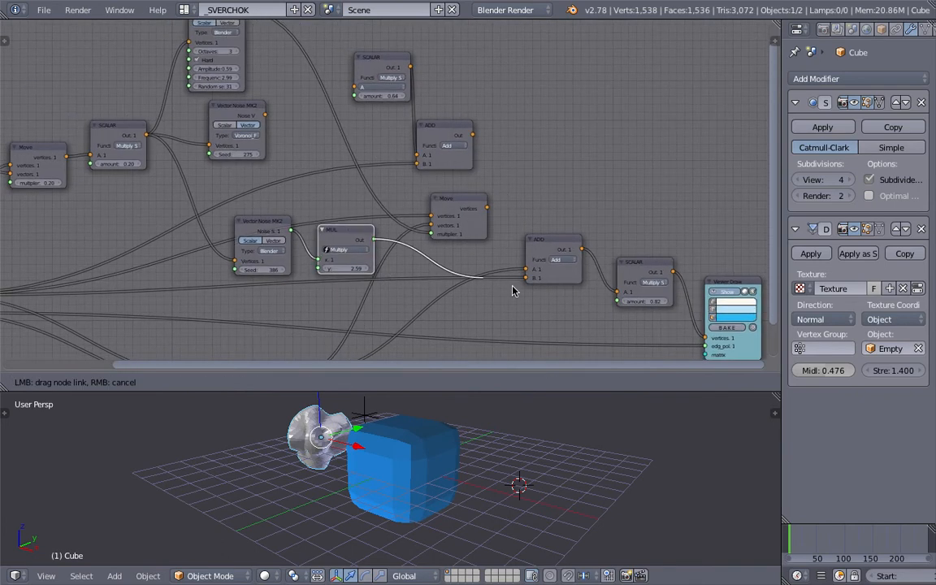
drag(620, 304, 618, 301)
scroll(423, 475, down, 4)
middle_drag(414, 478, 476, 482)
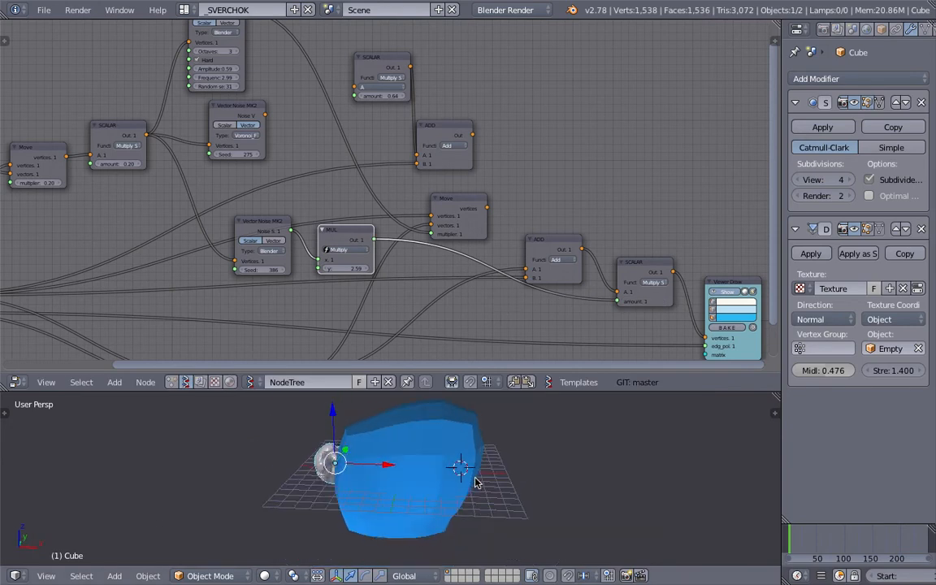
Step: Set the Math Multiply node's y value to 1, adjust it to 1.63, and save the file
text(1)
key(Return)
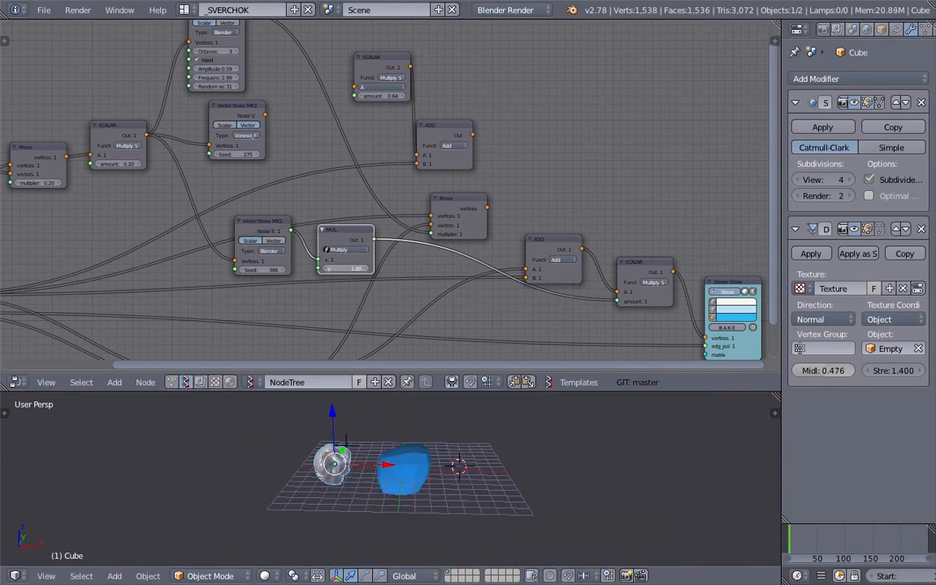
drag(345, 268, 394, 268)
key(ctrl+s)
click(313, 301)
Step: Set the scalar Vector Noise node's seed to 439 and save over sv_displace_basic_002.blend
drag(267, 270, 285, 271)
scroll(461, 514, up, 4)
drag(309, 475, 249, 482)
middle_drag(407, 476, 365, 465)
middle_drag(403, 175, 590, 157)
key(ctrl+s)
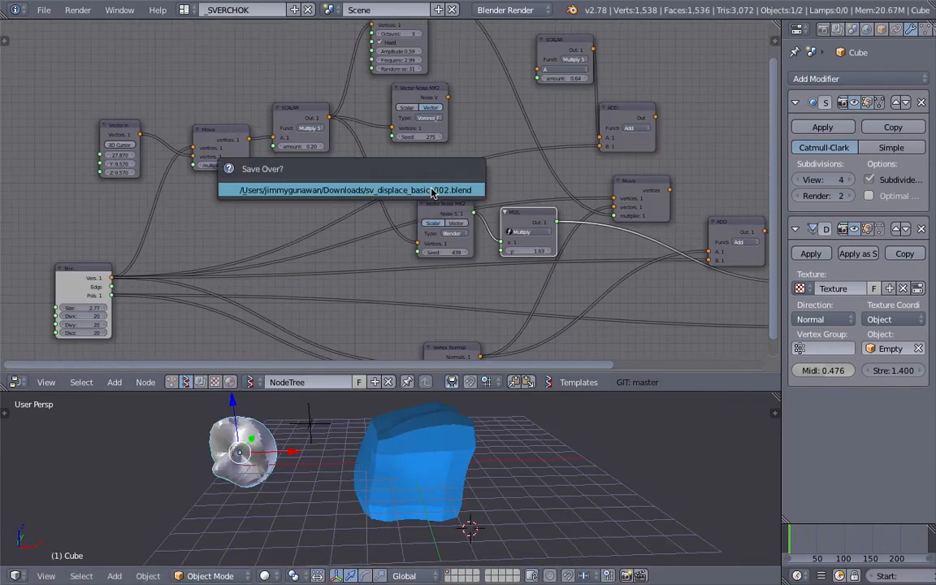
click(429, 192)
Step: Set the scalar Vector Noise seed to 483 and the amount of the Multiply Scalar node feeding it to 1.07
scroll(427, 192, up, 2)
drag(455, 262, 491, 263)
drag(285, 139, 317, 139)
middle_drag(498, 447, 425, 441)
drag(309, 139, 293, 139)
Step: Try two Voronoi noise types on the scalar Vector Noise node, and set its type to Cellnoise
middle_drag(517, 155, 309, 246)
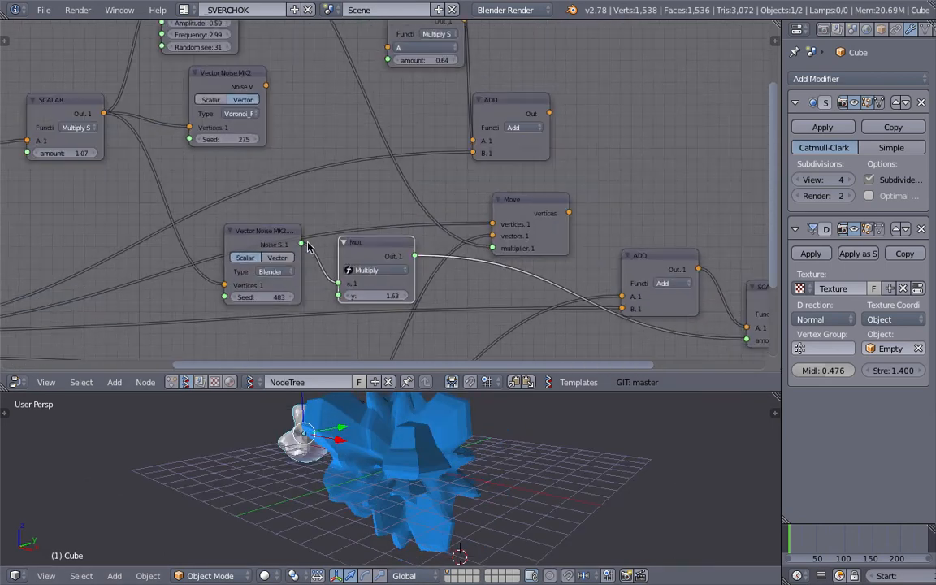
click(273, 272)
click(296, 187)
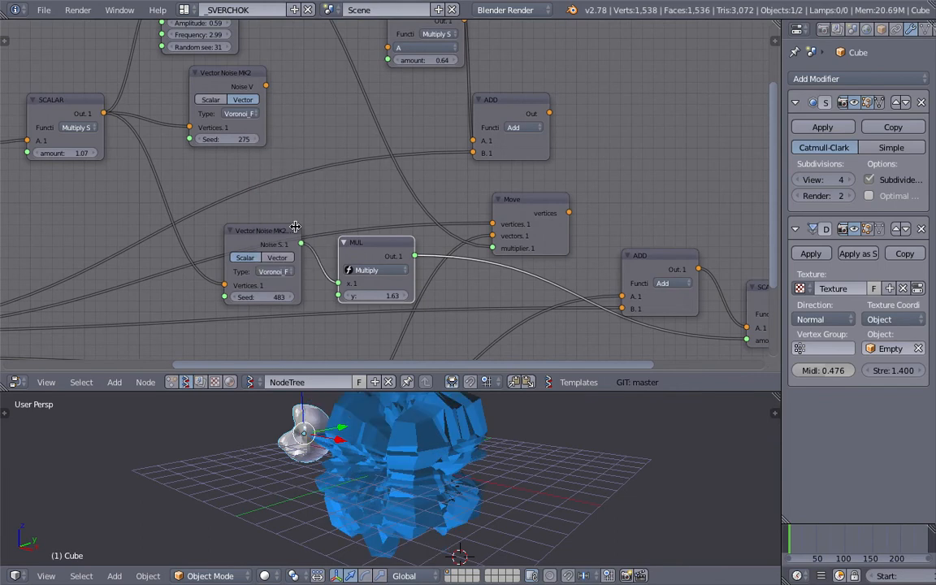
click(274, 272)
click(260, 202)
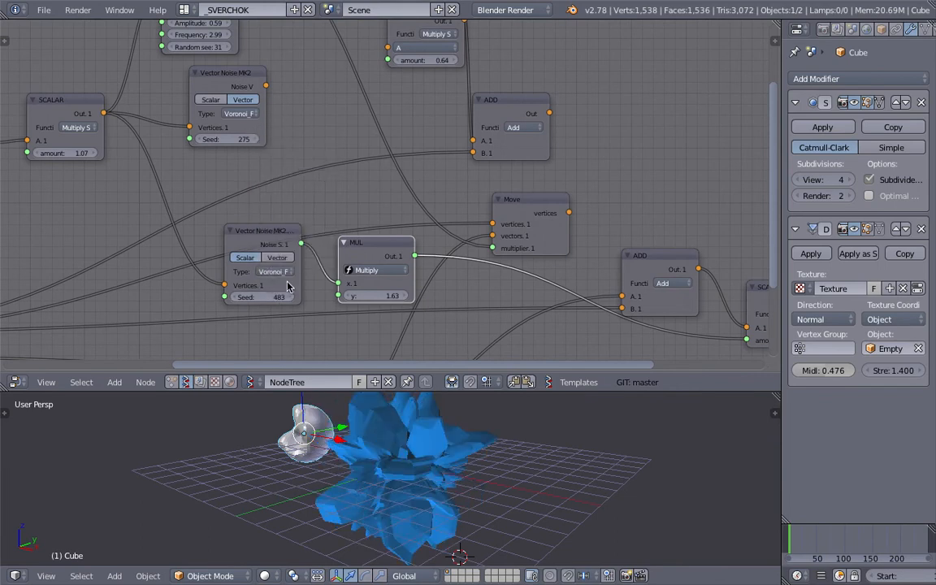
click(280, 272)
click(286, 153)
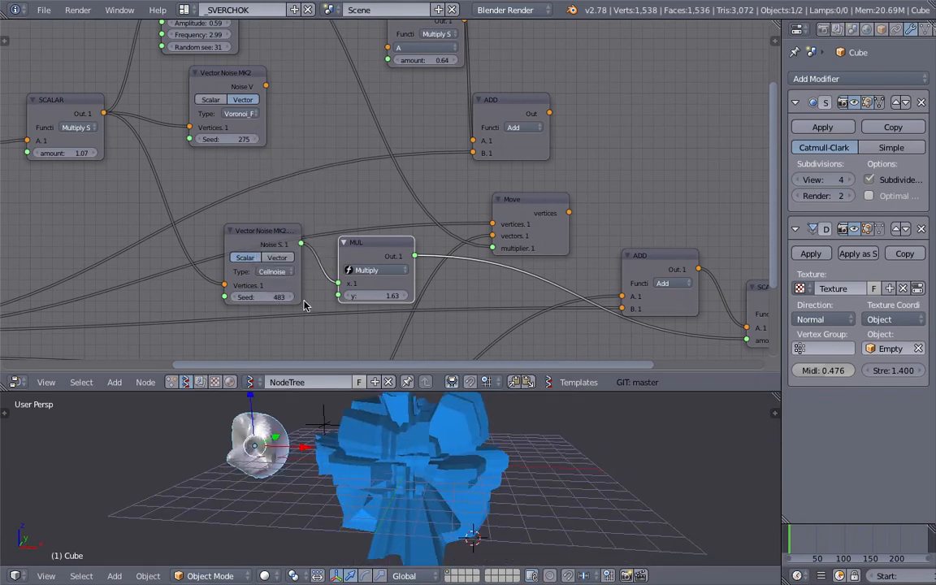
Step: Set the scalar Vector Noise node's type to the new Perlin option and inspect the displaced box
click(278, 272)
click(268, 229)
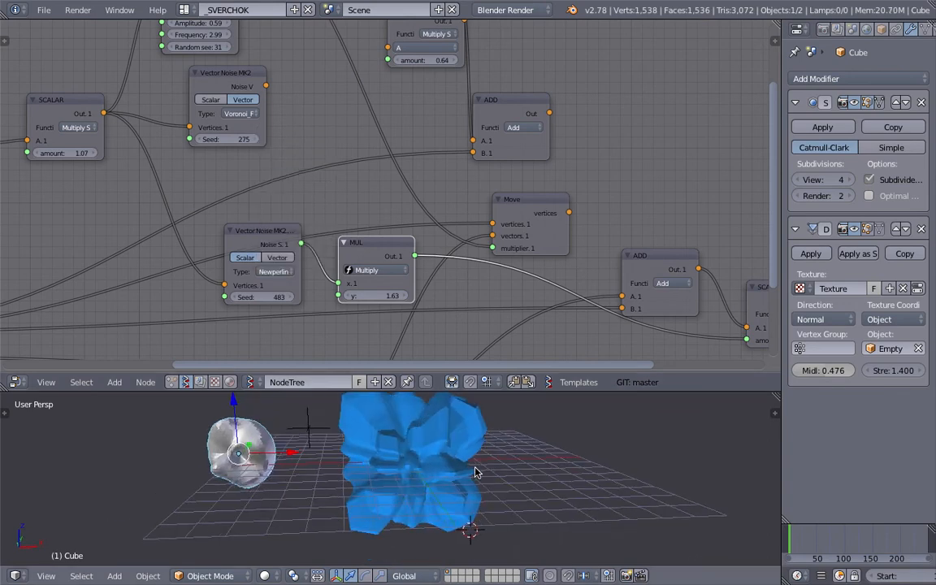
middle_drag(477, 472, 325, 476)
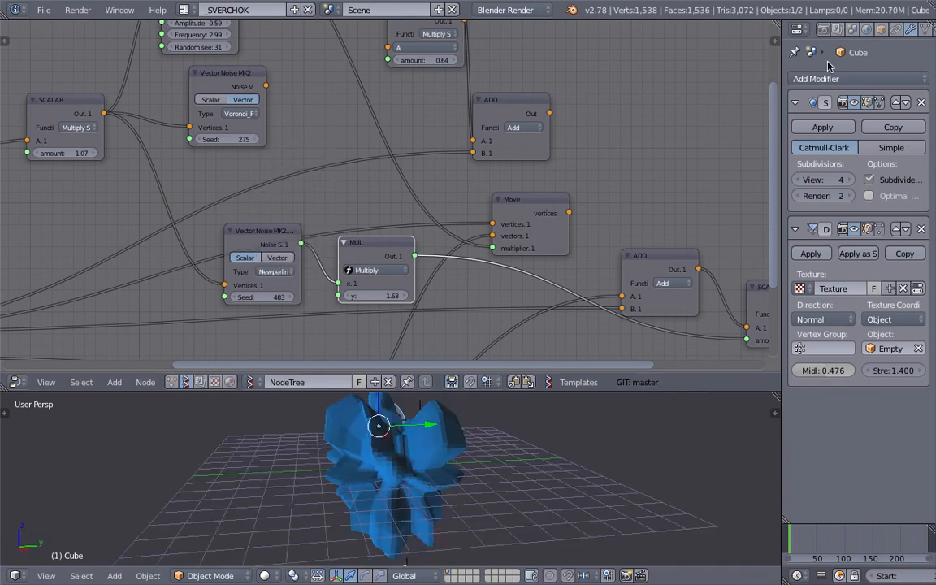
Step: Enlarge the modifier properties and 3D view areas, and rename the node tree Basic_Displacement
drag(781, 55, 731, 54)
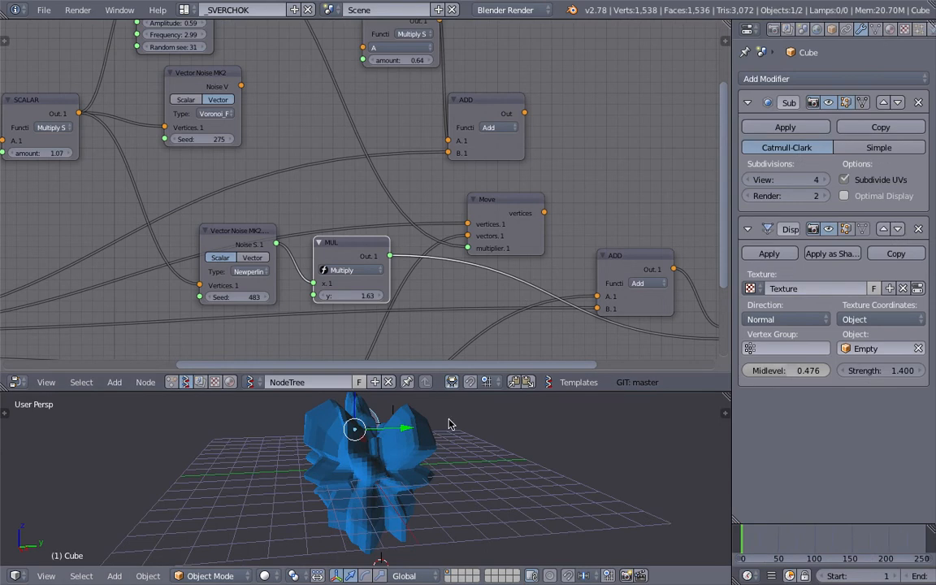
drag(459, 392, 443, 313)
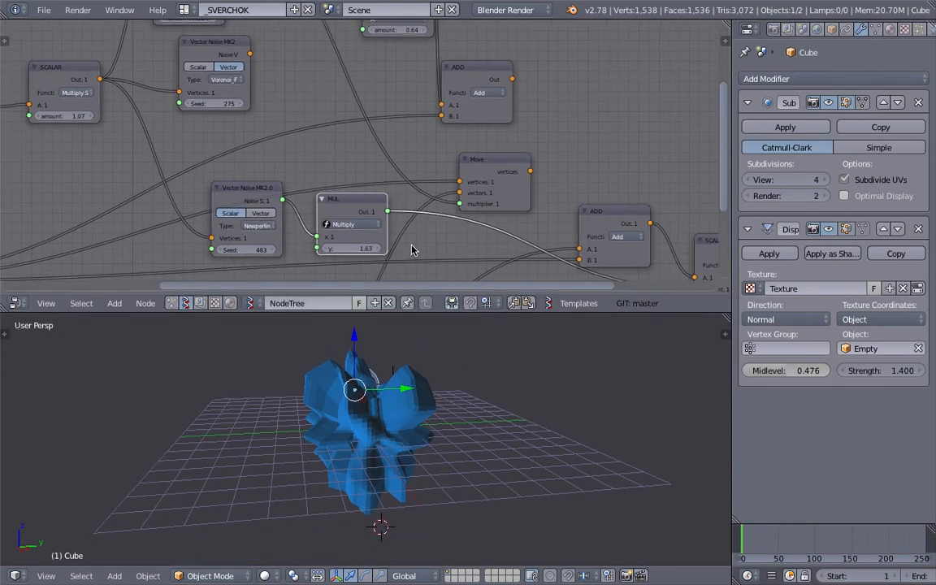
scroll(415, 207, down, 2)
middle_drag(414, 202, 421, 198)
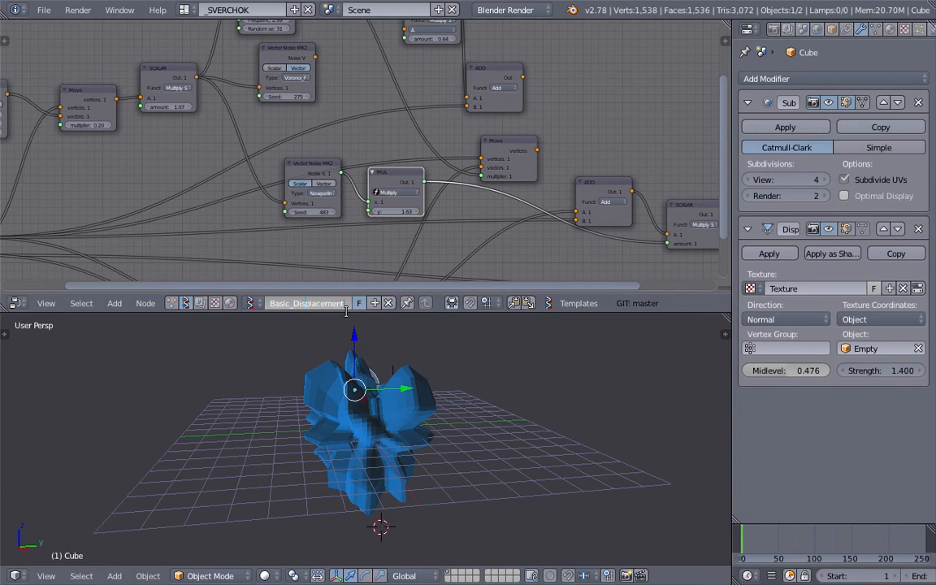
key(Home)
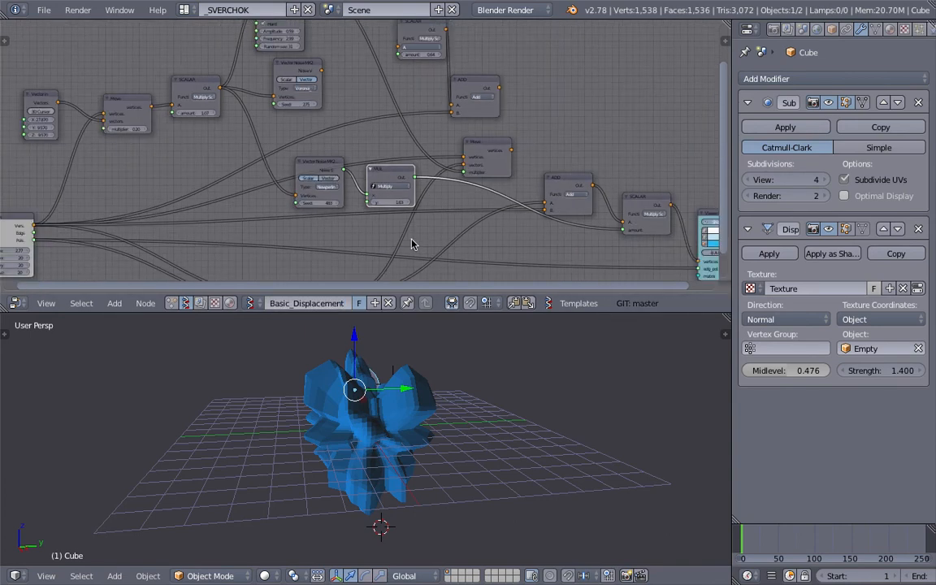
Step: Save the file and move the Box node and the viewer node outward from the rest of the network
key(ctrl+s)
click(196, 175)
drag(172, 183, 48, 171)
middle_drag(544, 166, 542, 169)
drag(697, 175, 711, 160)
click(645, 161)
click(584, 149)
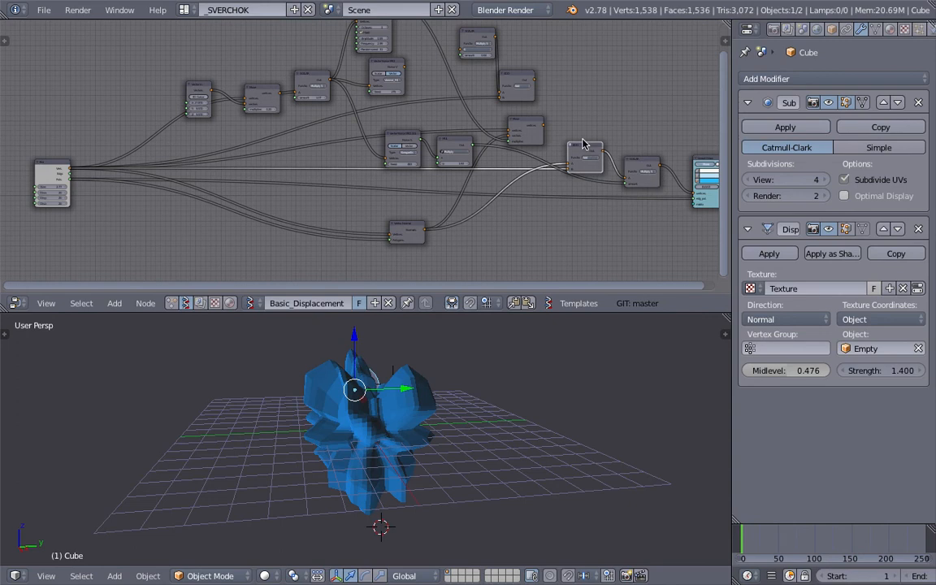
Step: Move the Box node farther from the Vector In node to free space along its output links, and save the file
middle_drag(125, 150, 413, 159)
scroll(414, 161, up, 8)
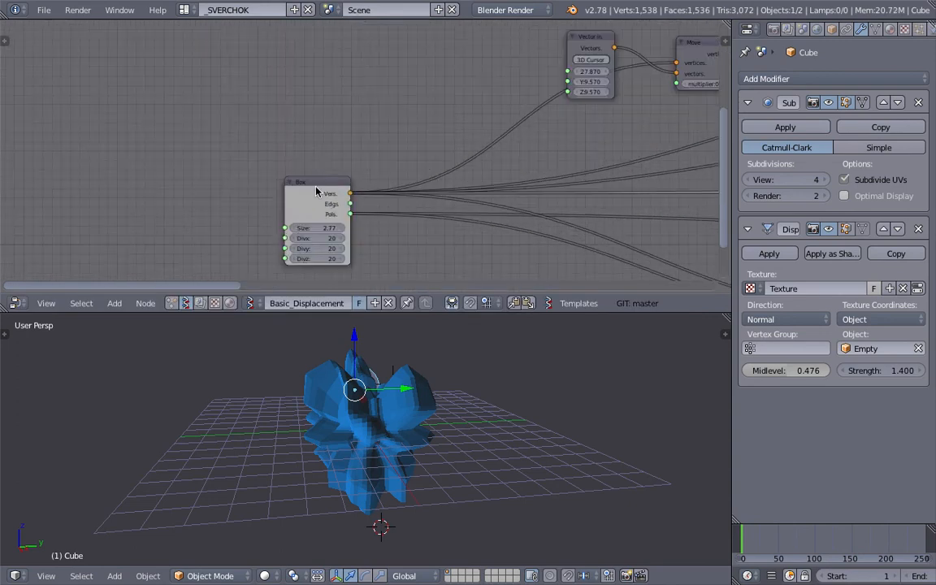
drag(313, 194, 234, 188)
middle_drag(305, 188, 315, 123)
key(ctrl+s)
click(314, 132)
middle_drag(248, 127, 248, 147)
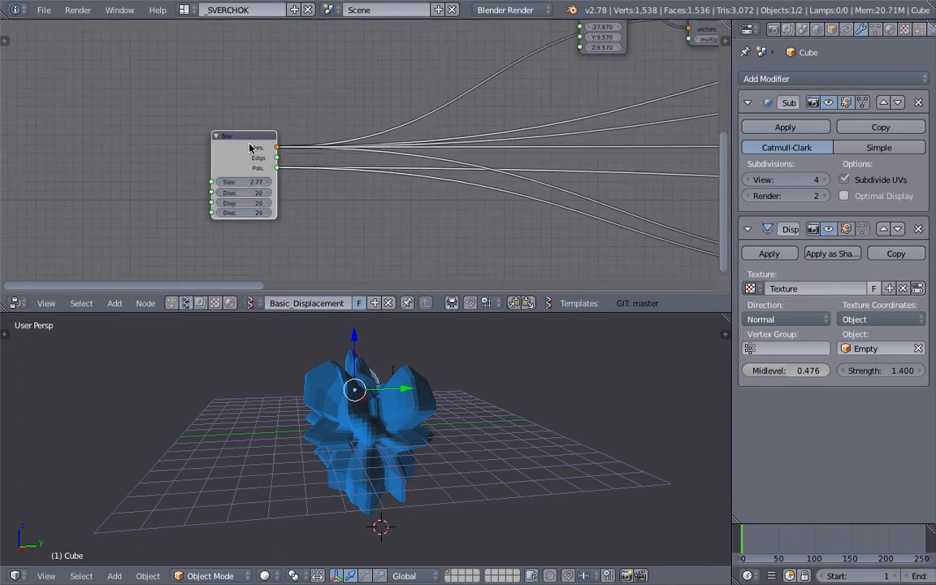
drag(249, 147, 195, 163)
Step: Insert reroute points on the Box node's vertices and polygons links and space the two points apart
shift+drag(318, 63, 326, 80)
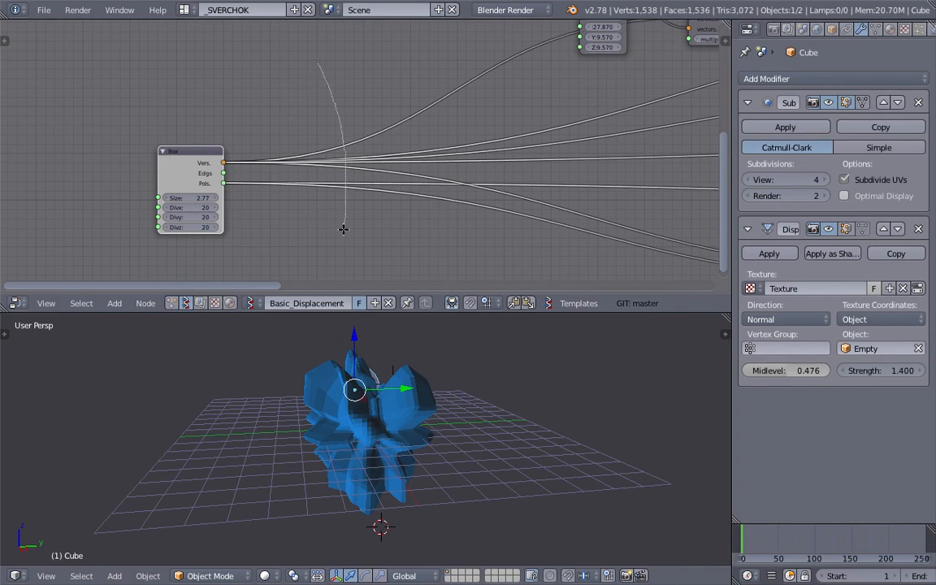
scroll(396, 129, up, 2)
middle_drag(625, 170, 563, 183)
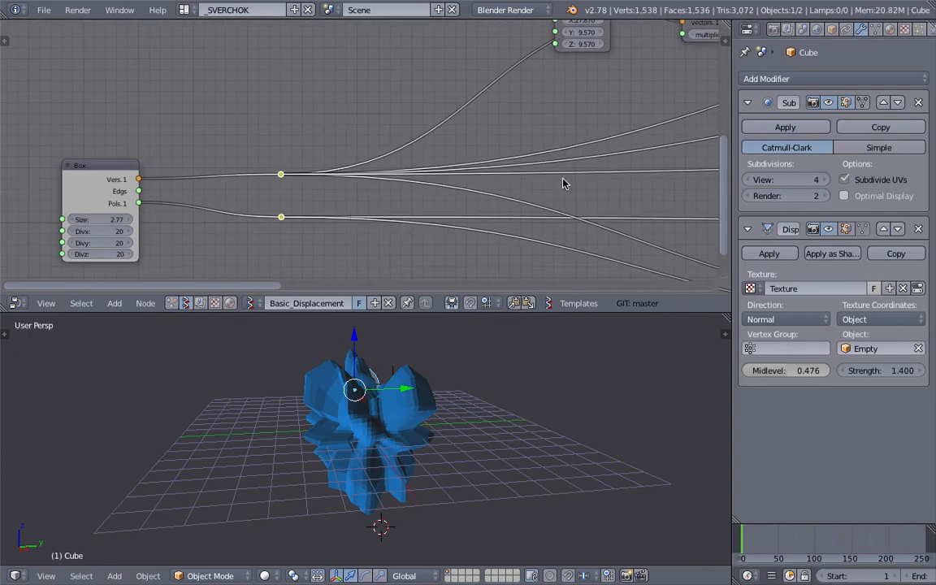
drag(276, 180, 276, 138)
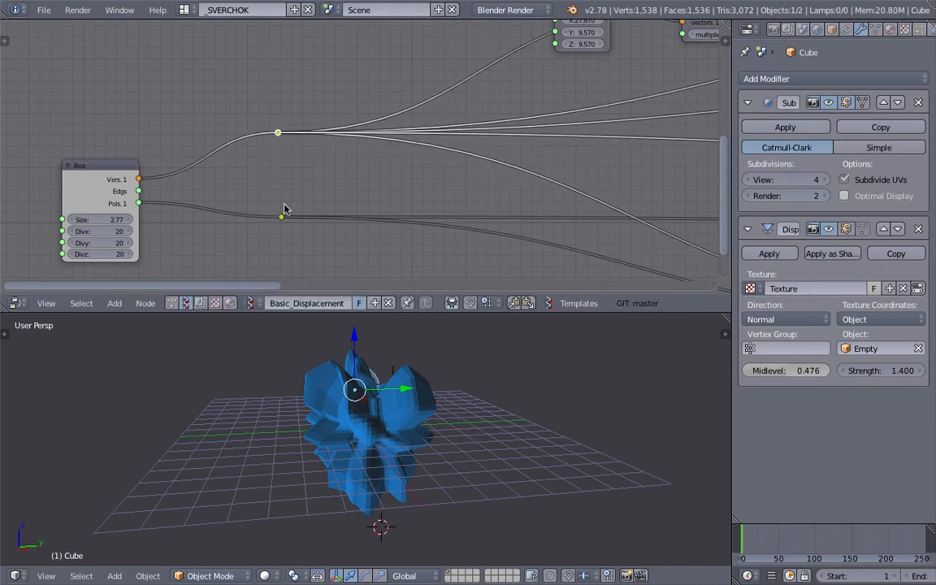
click(283, 209)
drag(282, 202, 276, 196)
Step: Reposition the Box node farther from the two reroute points and save the file again
middle_drag(334, 168, 464, 157)
scroll(463, 158, up, 2)
drag(213, 167, 168, 134)
middle_drag(322, 190, 373, 139)
scroll(383, 145, down, 3)
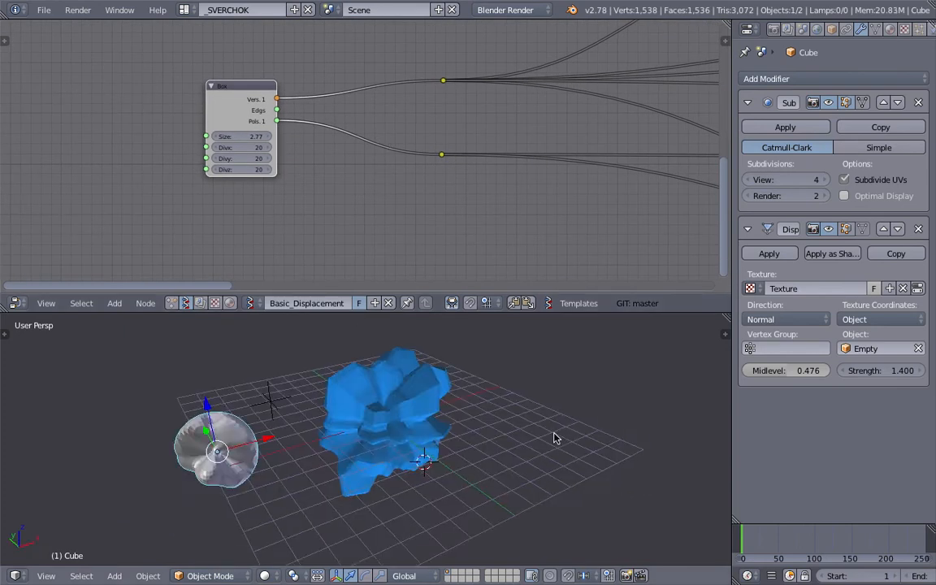
key(ctrl+s)
click(428, 436)
Step: Add a Torus generator and connect its Vertices and Polygons to the two reroute points in place of the Box
key(shift+a)
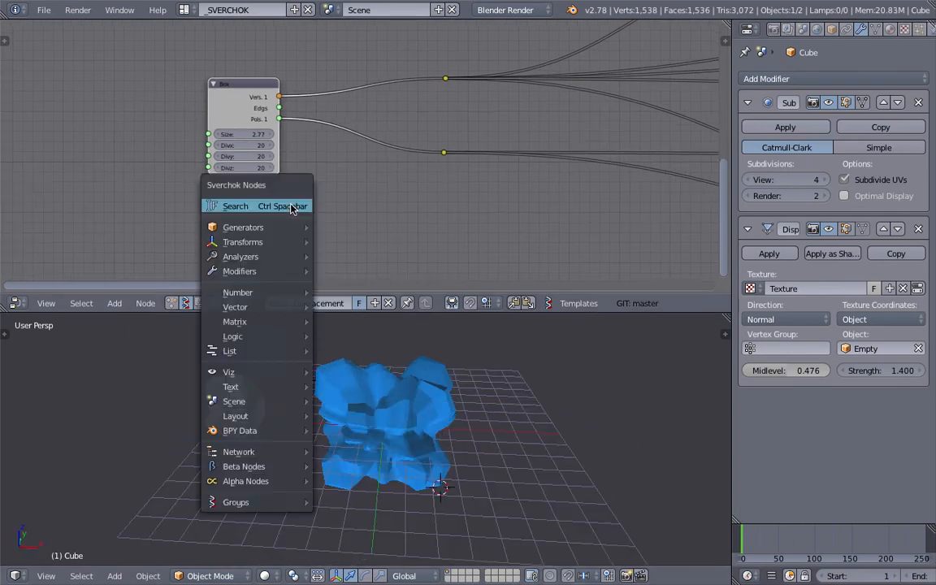
click(289, 205)
key(Escape)
key(shift+a)
mouse_move(313, 196)
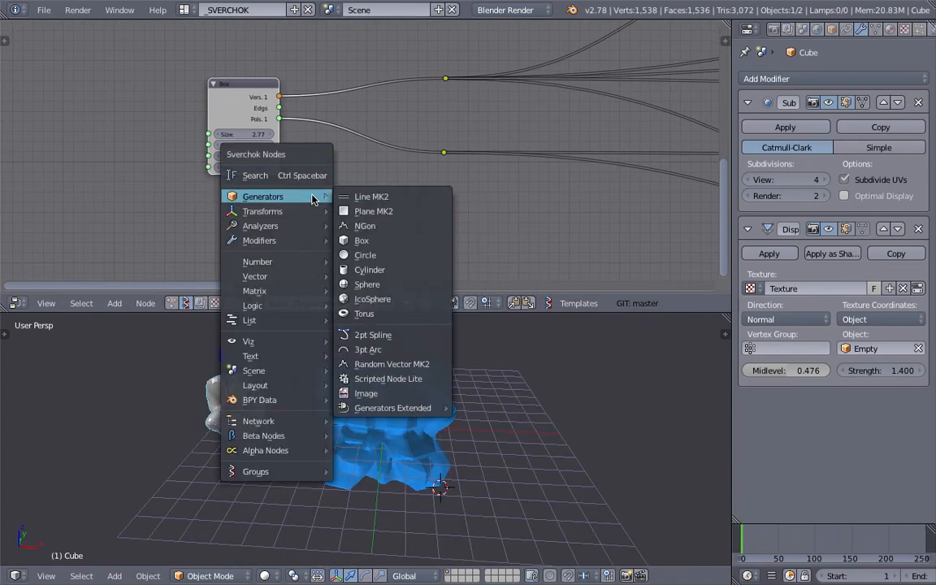
click(381, 315)
click(303, 183)
drag(348, 195, 445, 78)
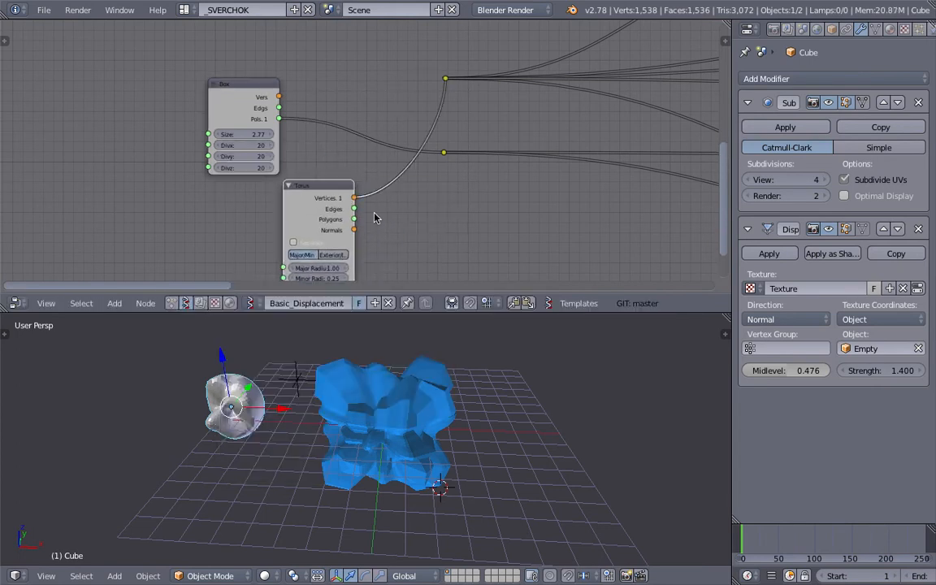
drag(354, 220, 444, 152)
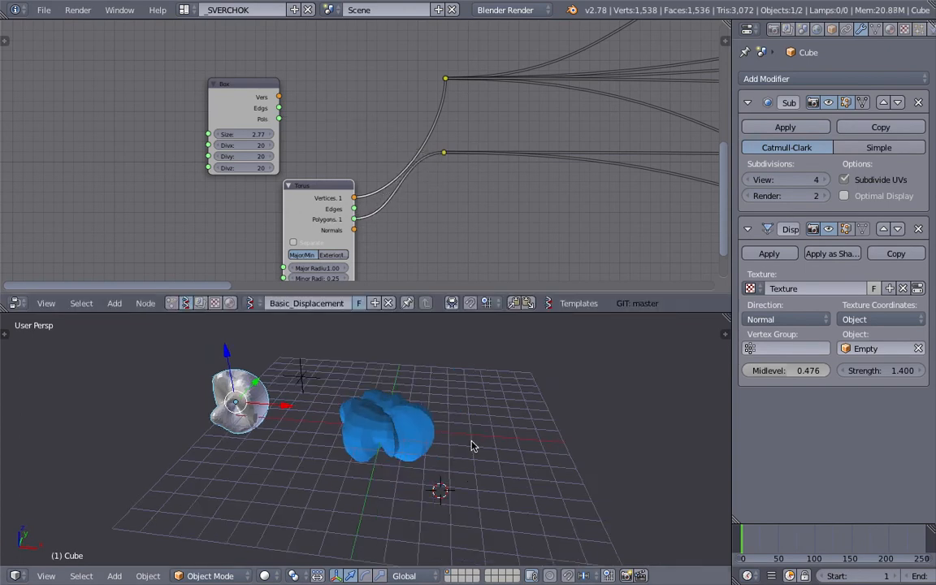
Step: Switch the Torus to Exterior/Interior mode with an exterior radius of 1.79 and an interior radius of 2.34
scroll(439, 439, up, 3)
middle_drag(452, 473, 447, 473)
scroll(354, 290, up, 2)
middle_drag(354, 289, 348, 221)
scroll(360, 215, up, 1)
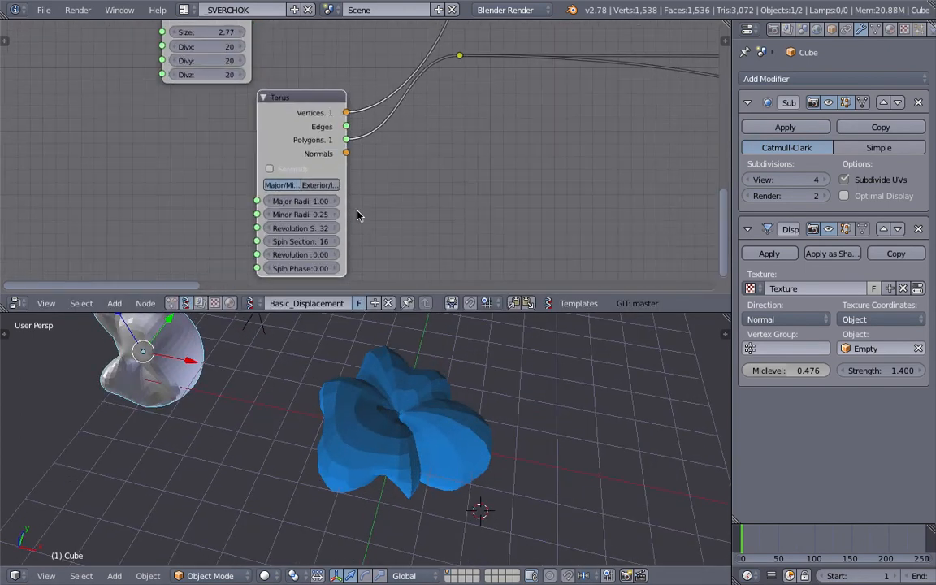
click(319, 182)
mouse_move(328, 203)
mouse_down()
mouse_move(362, 204)
mouse_move(327, 209)
mouse_move(358, 214)
mouse_move(324, 209)
mouse_up()
middle_drag(419, 472, 435, 474)
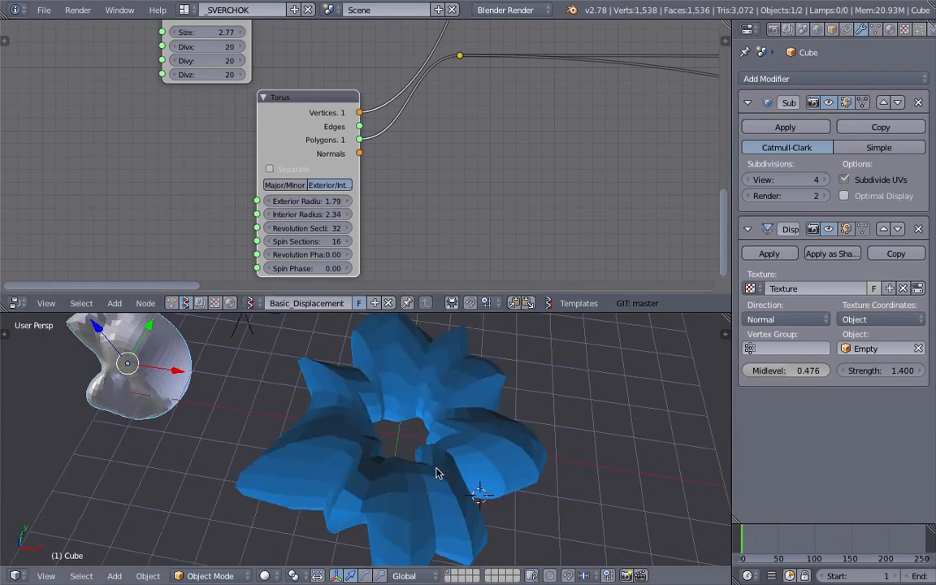
Step: Set the Torus's revolution and spin sections to 20, its revolution phase to 1.89 and its spin phase to 0.12
drag(305, 227, 282, 228)
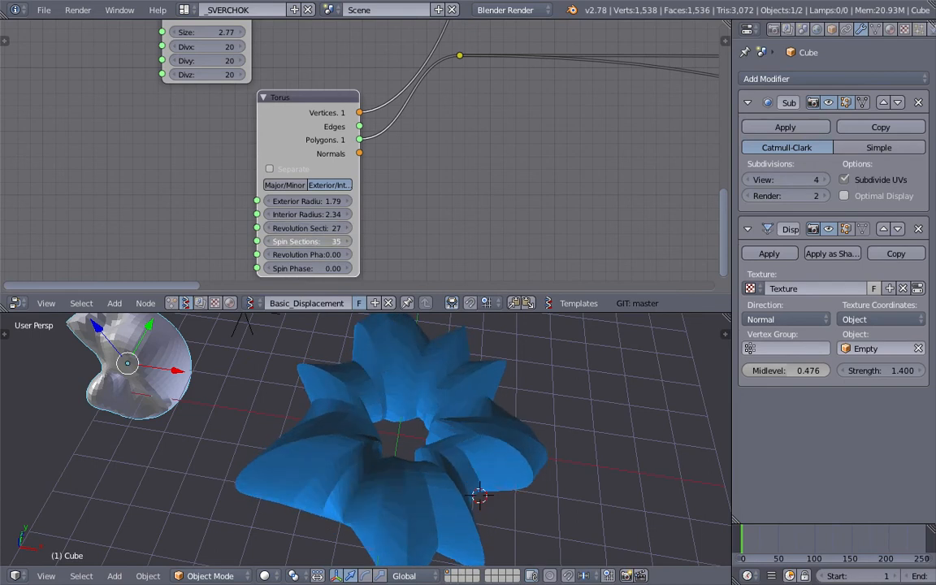
drag(317, 234, 316, 233)
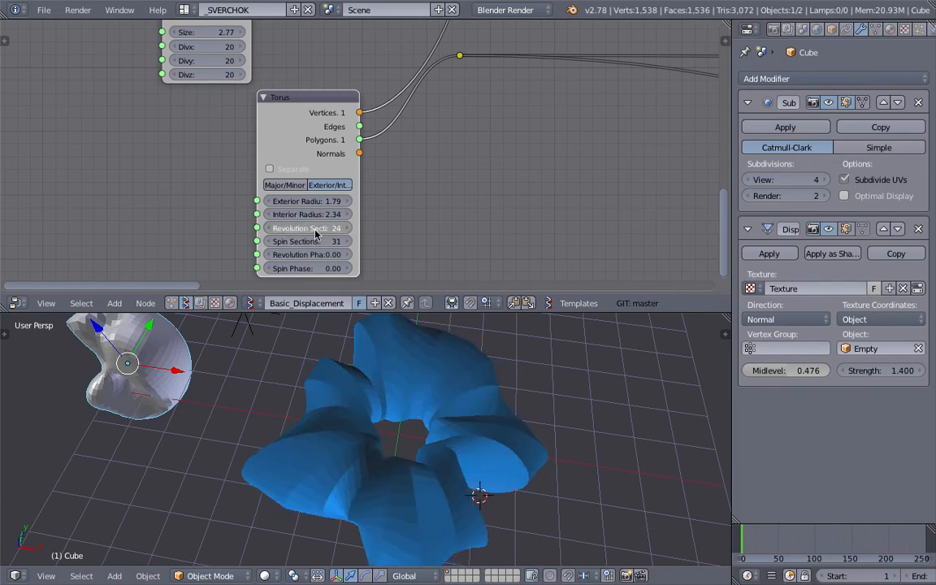
text(20)
key(Return)
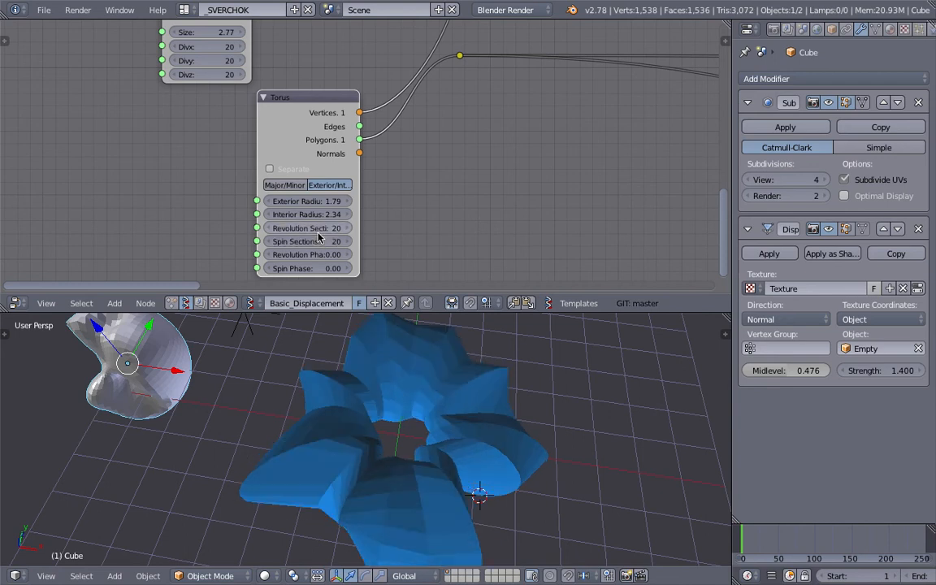
drag(322, 255, 326, 231)
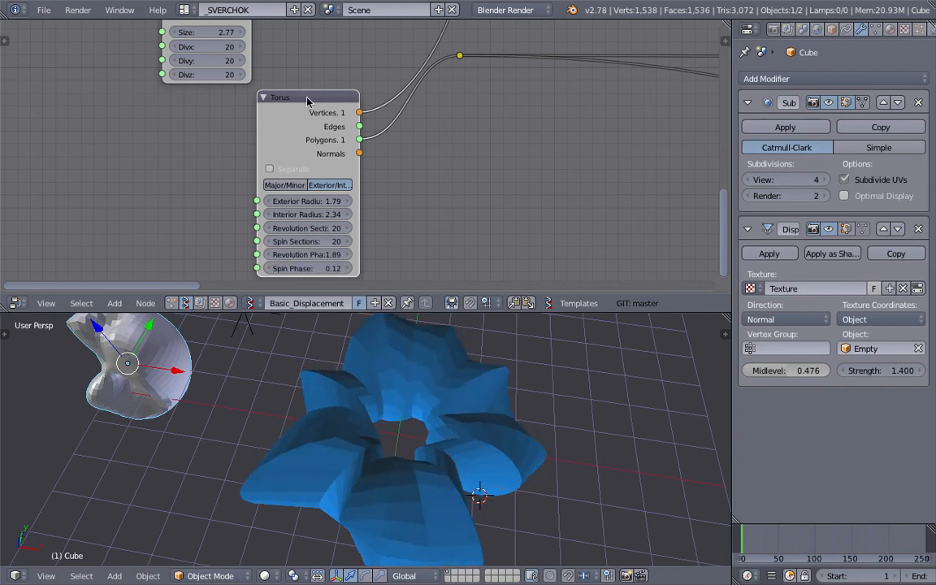
Step: Place the Torus node below the Box node and save the file
drag(307, 101, 217, 110)
scroll(227, 118, down, 4)
drag(244, 158, 150, 140)
scroll(166, 130, up, 1)
key(ctrl+s)
click(195, 145)
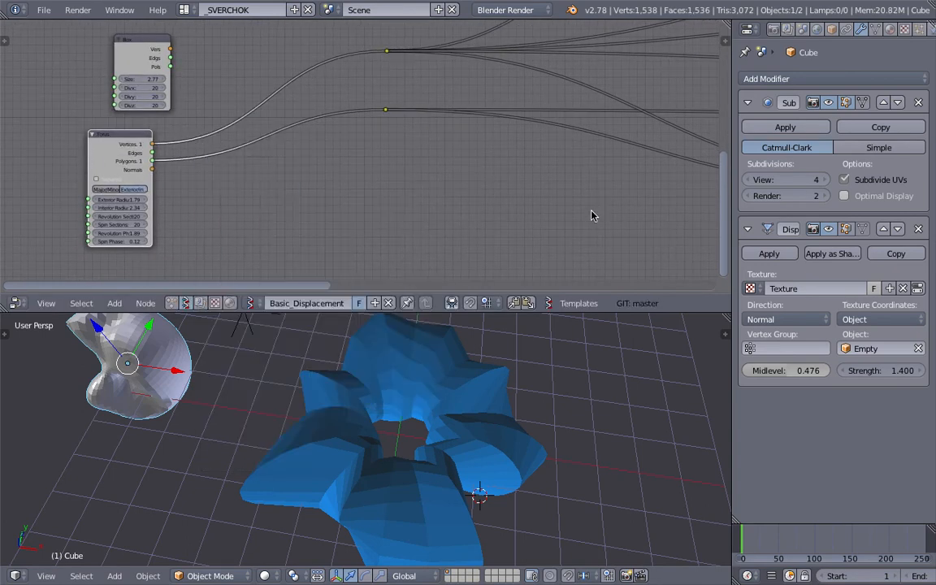
Step: Add an IcoSphere generator and connect its Vertices and Faces to the two reroute points in place of the Torus
key(shift+a)
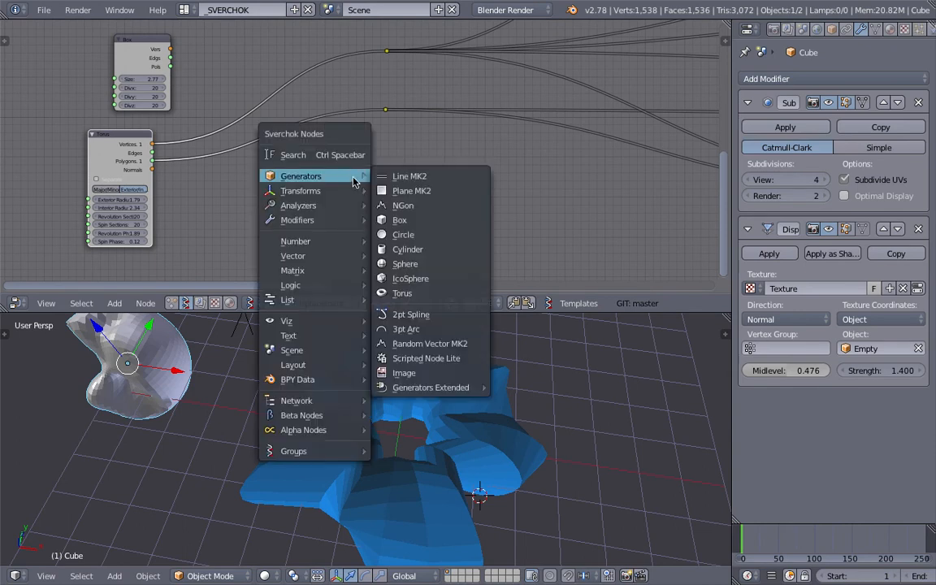
click(429, 279)
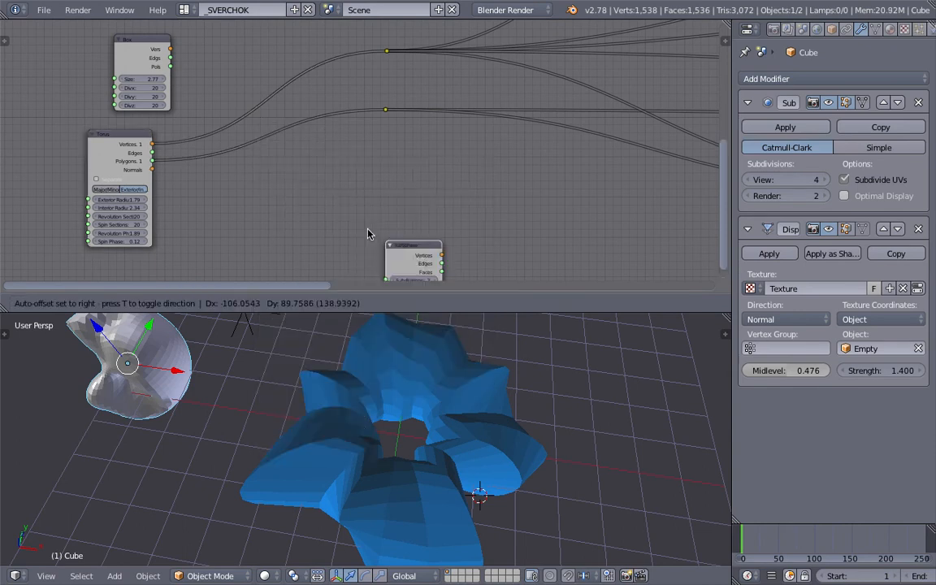
click(322, 192)
drag(321, 188, 386, 51)
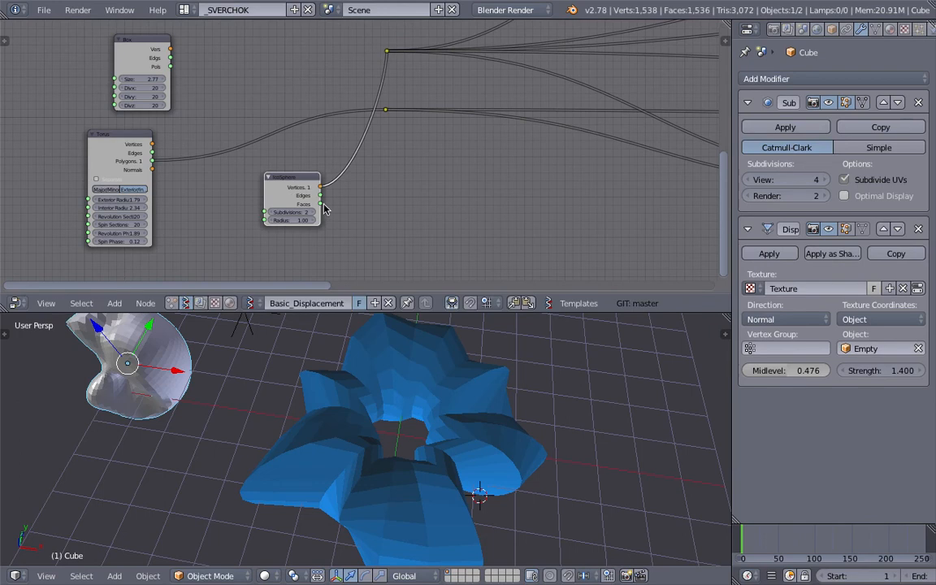
drag(322, 204, 386, 109)
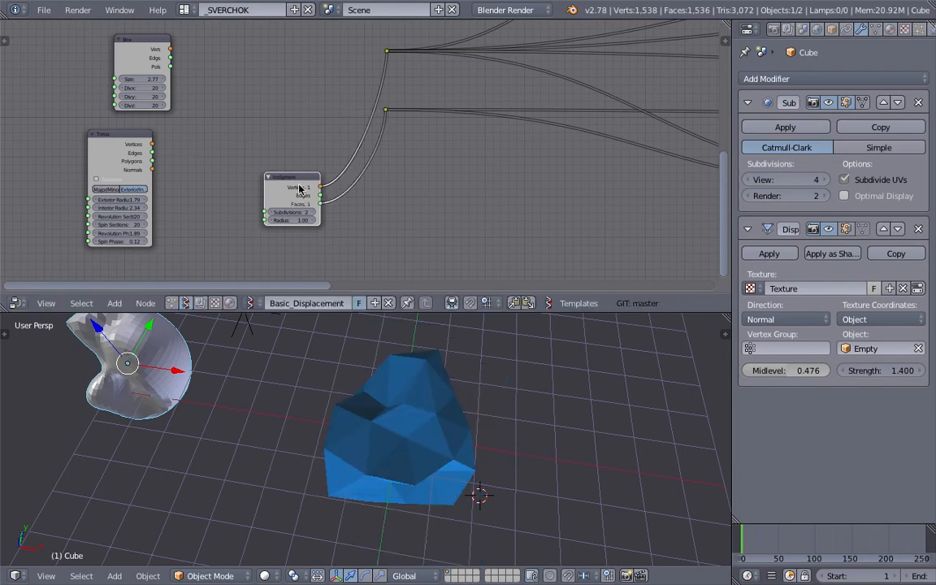
Step: Move the IcoSphere node closer to the reroute points and increase its subdivisions for a smoother displaced surface
drag(297, 183, 284, 112)
scroll(378, 343, up, 2)
middle_drag(398, 376, 467, 384)
drag(281, 139, 325, 140)
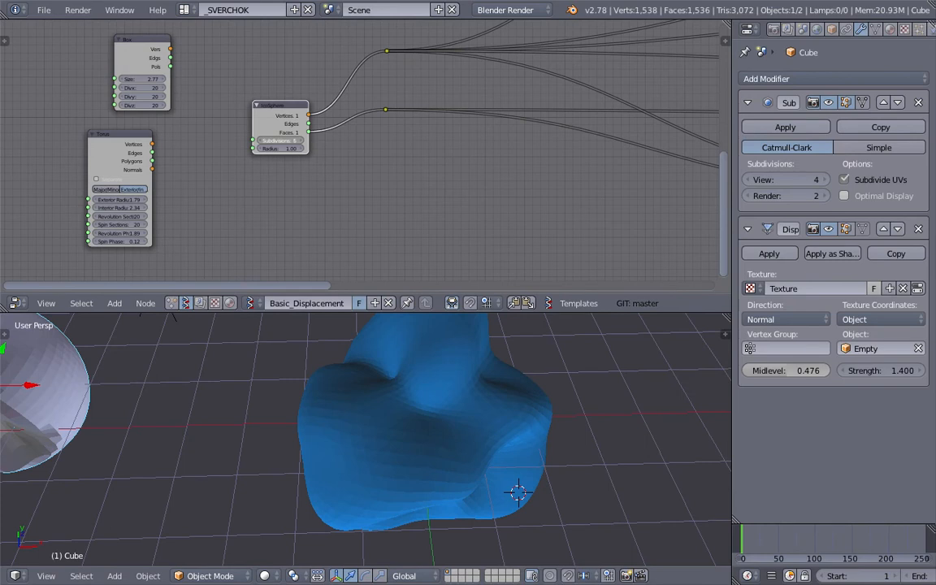
Step: Place the IcoSphere node below the Torus node and save the file
middle_drag(412, 412, 376, 136)
ctrl+middle_drag(277, 122, 275, 134)
drag(272, 122, 144, 265)
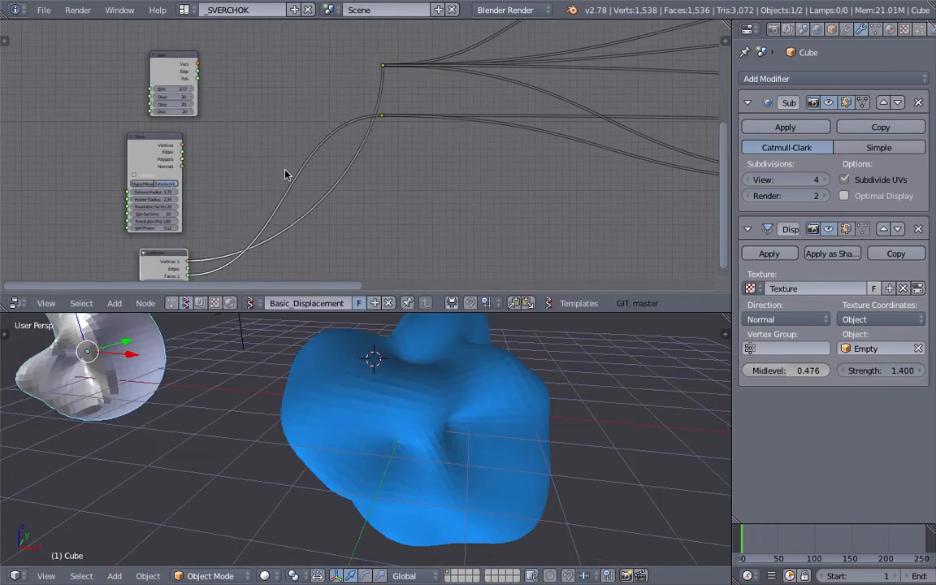
key(ctrl+s)
click(336, 194)
Step: Add a Plane MK2 node beside the other generators and enable its Center option
scroll(309, 145, up, 3)
key(shift+a)
mouse_move(257, 121)
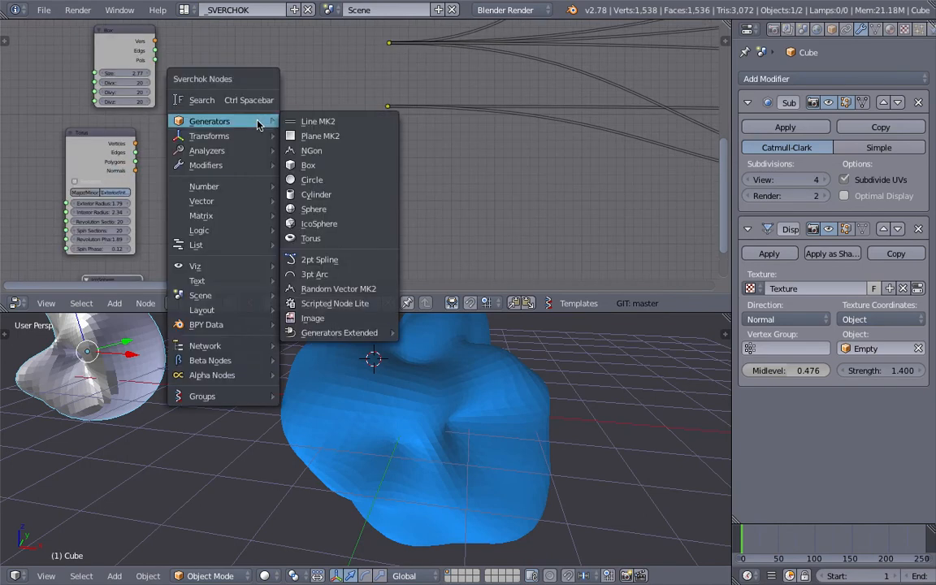
click(204, 100)
text(pla)
key(Return)
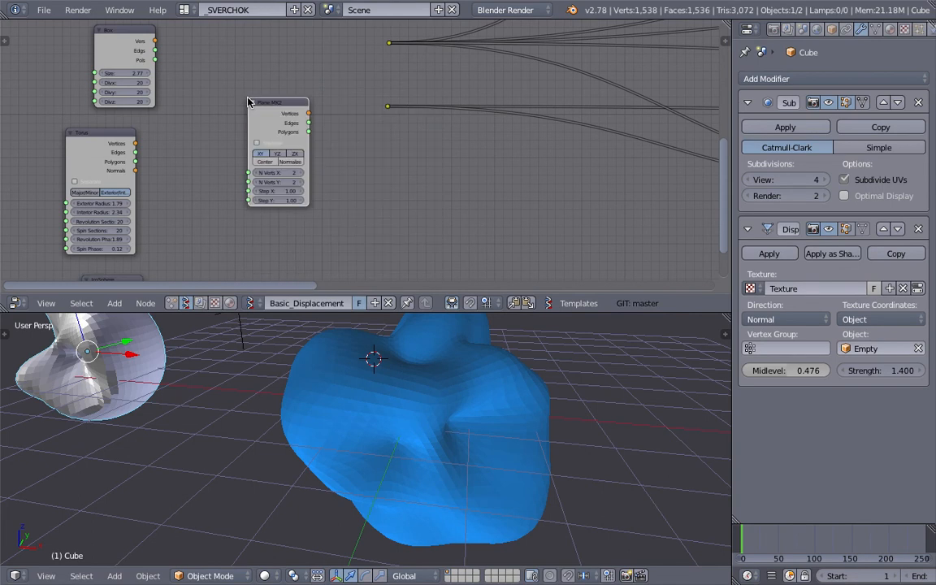
click(203, 111)
scroll(213, 166, up, 1)
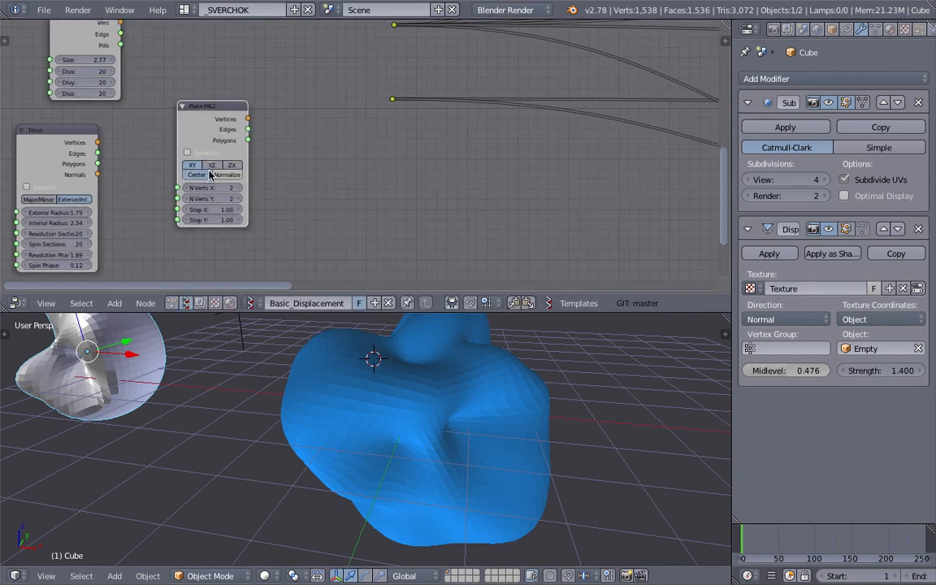
Step: Connect the Plane's Vertices and Polygons to the reroute points and set N Verts X and Y to 19
drag(246, 120, 394, 24)
drag(248, 139, 394, 99)
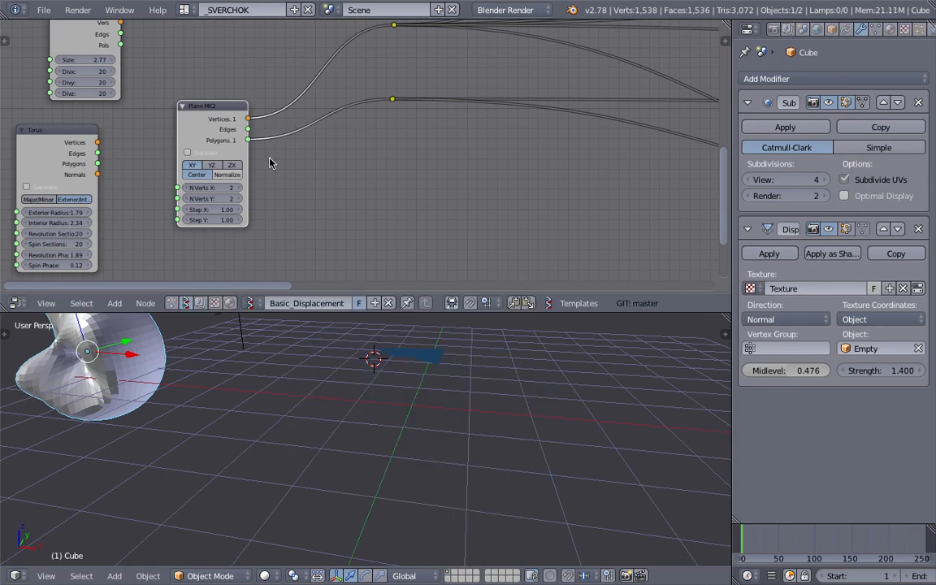
drag(222, 190, 301, 199)
scroll(308, 305, down, 1)
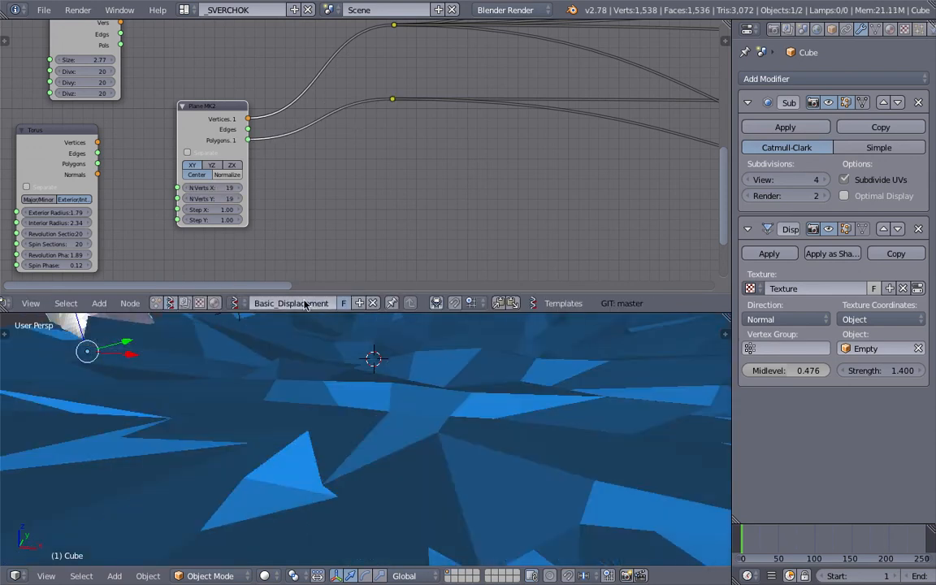
Step: Move the Cube and the Empty away from the displaced plane in the 3D view
scroll(407, 378, down, 4)
middle_drag(426, 396, 274, 368)
key(g)
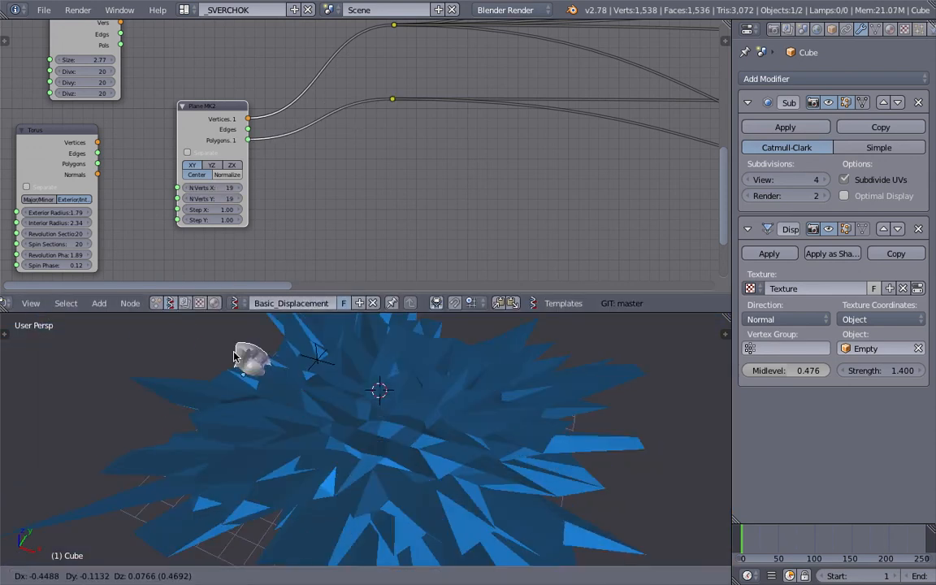
click(294, 362)
right_click(297, 362)
key(g)
click(424, 426)
middle_drag(425, 426, 431, 503)
scroll(474, 393, down, 2)
scroll(359, 407, up, 3)
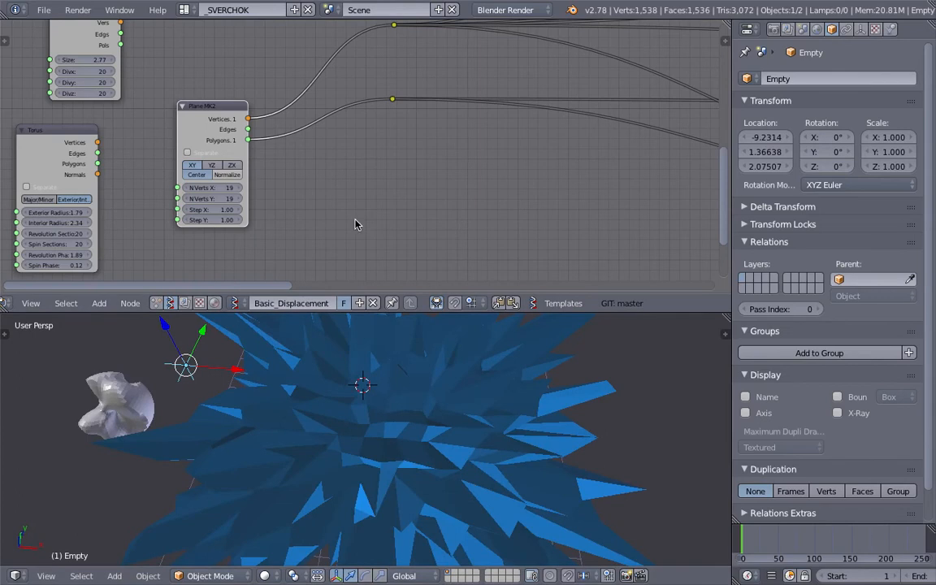
Step: Set the Plane's N Verts X and Y to 11 and move its node slightly upward
scroll(366, 222, up, 1)
drag(200, 191, 136, 191)
middle_drag(434, 385, 422, 447)
scroll(352, 262, up, 2)
drag(189, 111, 197, 88)
middle_drag(224, 136, 261, 191)
Step: Insert a Triangulate mesh node between the Plane and the vertices reroute, and connect its Polygons output to the polygons reroute
key(shift+s)
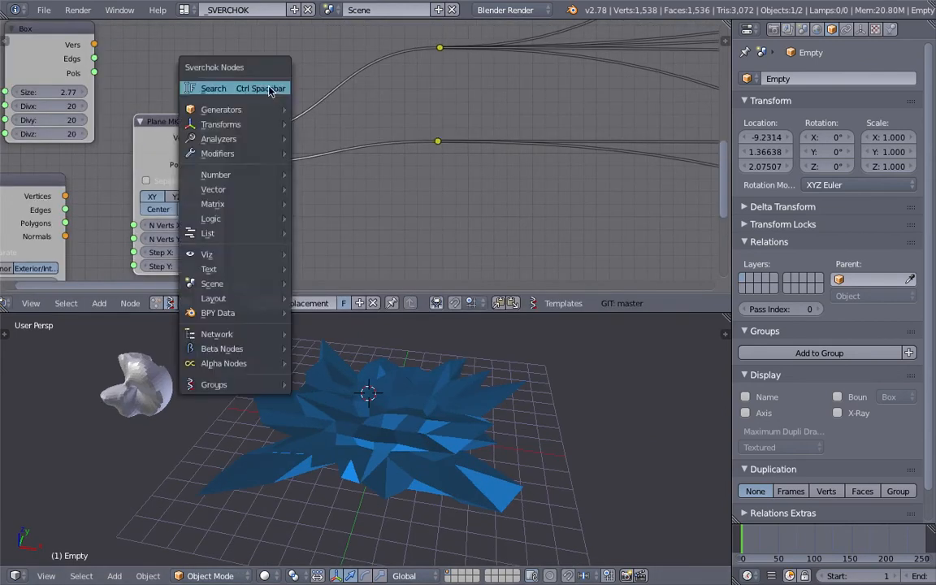
click(267, 87)
text(tri)
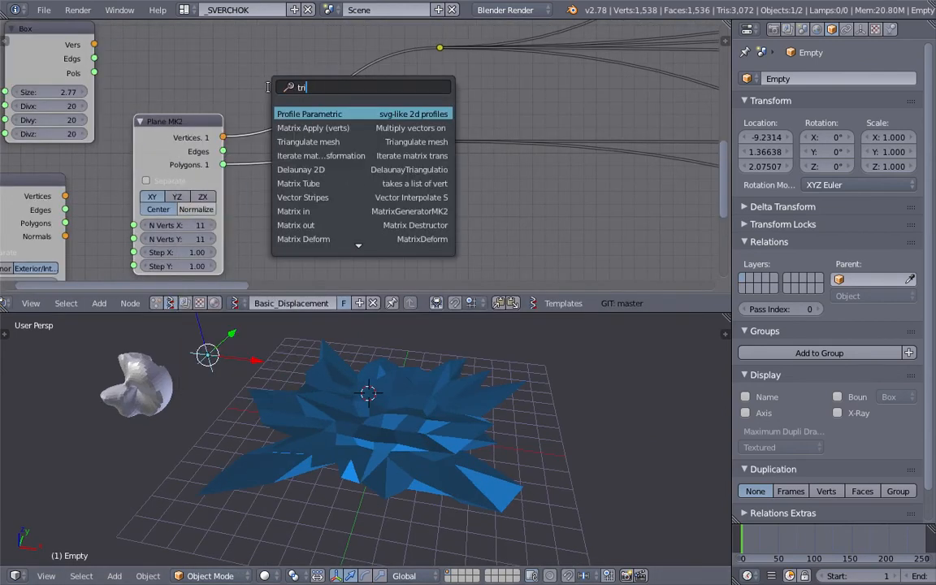
key(Down)
key(Down)
key(Return)
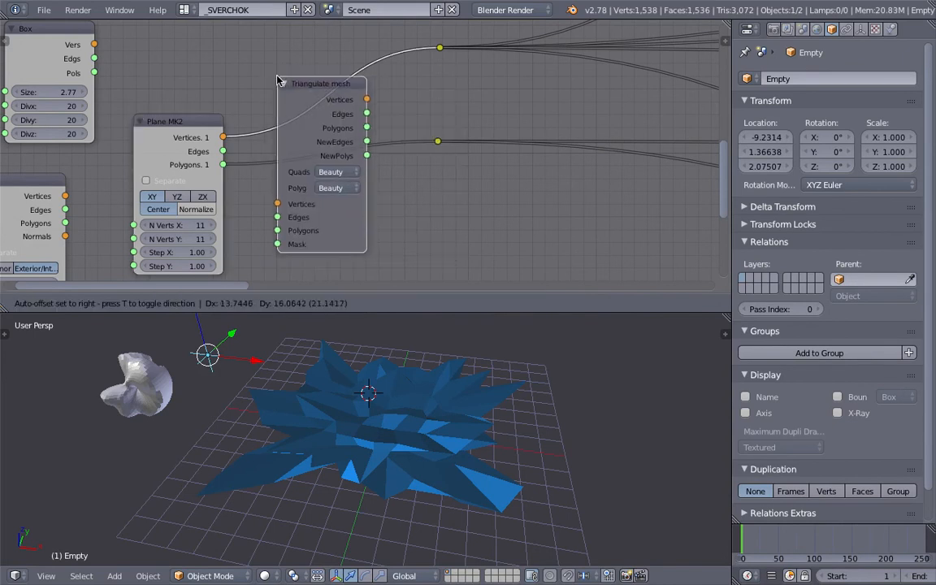
click(304, 55)
drag(360, 94, 438, 142)
middle_drag(451, 439, 453, 475)
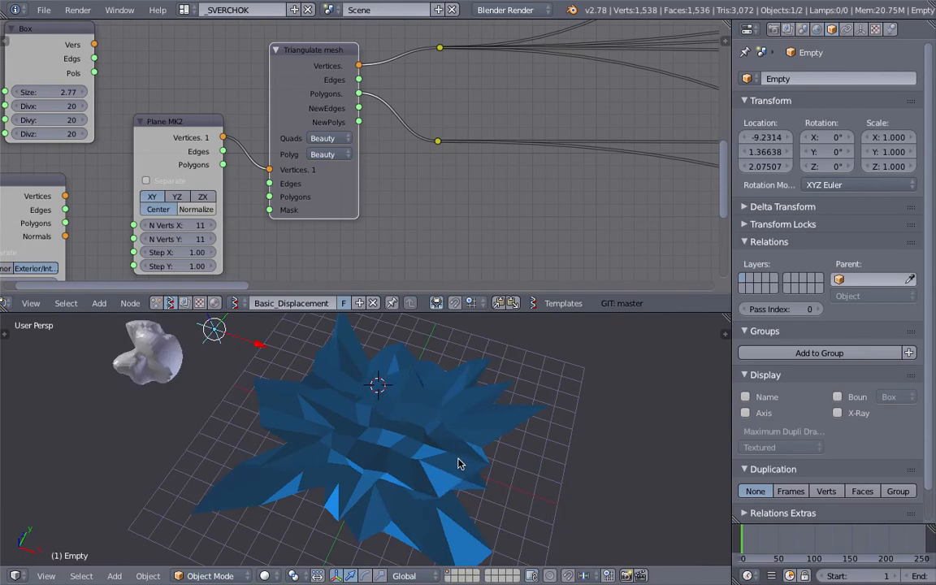
Step: Move the Vertex Normal node closer to the reroute points and align the polygons reroute with the Triangulate mesh output
middle_drag(488, 236, 136, 249)
middle_drag(593, 203, 69, 274)
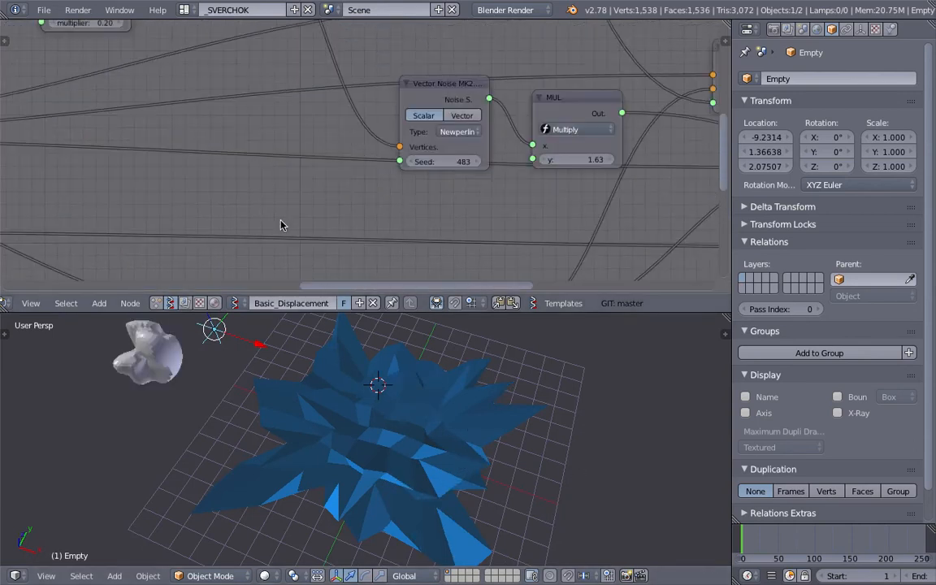
scroll(490, 196, down, 3)
middle_drag(623, 159, 418, 147)
middle_drag(589, 134, 230, 130)
middle_drag(326, 152, 392, 71)
scroll(392, 71, down, 3)
middle_drag(87, 174, 365, 163)
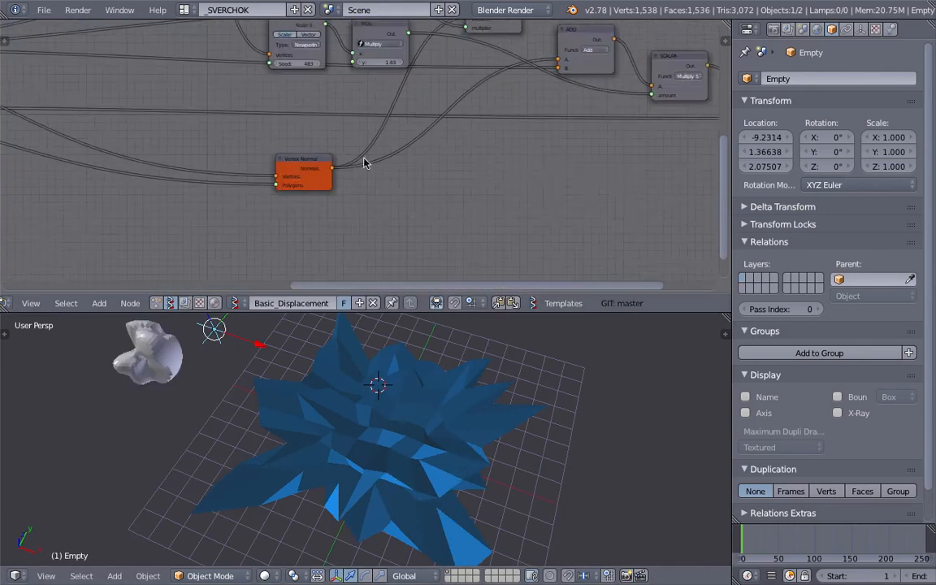
scroll(364, 163, up, 4)
drag(297, 169, 266, 157)
scroll(285, 188, down, 2)
middle_drag(113, 153, 431, 171)
scroll(419, 160, down, 2)
middle_drag(156, 96, 328, 166)
scroll(323, 149, down, 1)
middle_drag(597, 190, 532, 191)
drag(669, 218, 507, 210)
scroll(355, 188, up, 3)
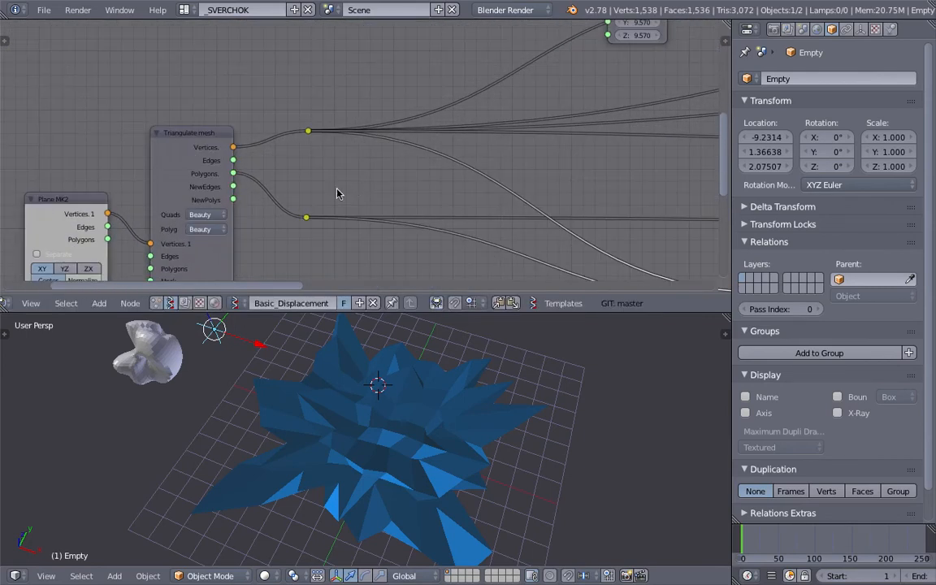
drag(306, 218, 329, 175)
scroll(280, 209, down, 2)
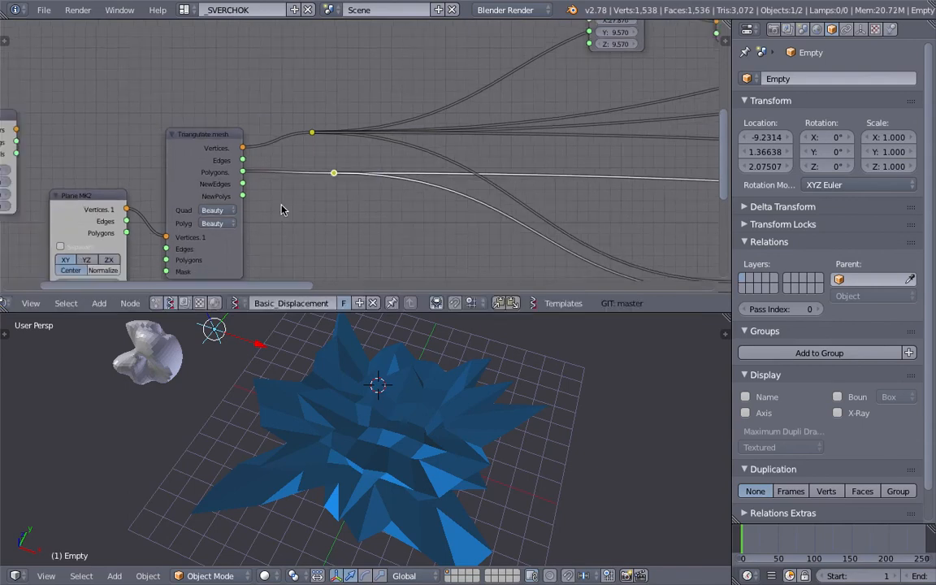
Step: Set the Triangulate mesh Quads option to Fixed Alternate and connect the Plane's Polygons to its Polygons input
middle_drag(280, 209, 333, 144)
click(284, 142)
click(293, 108)
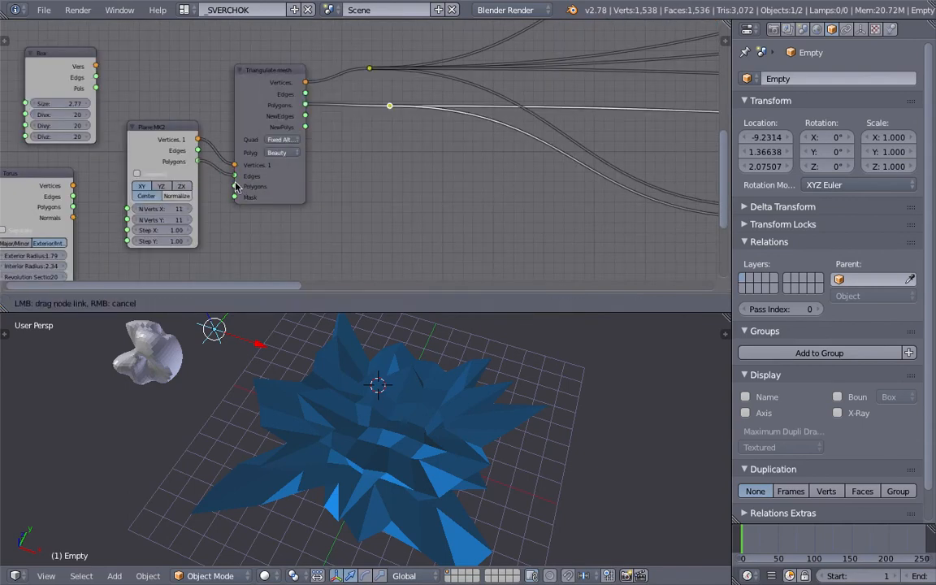
middle_drag(426, 382, 443, 433)
middle_drag(462, 372, 491, 368)
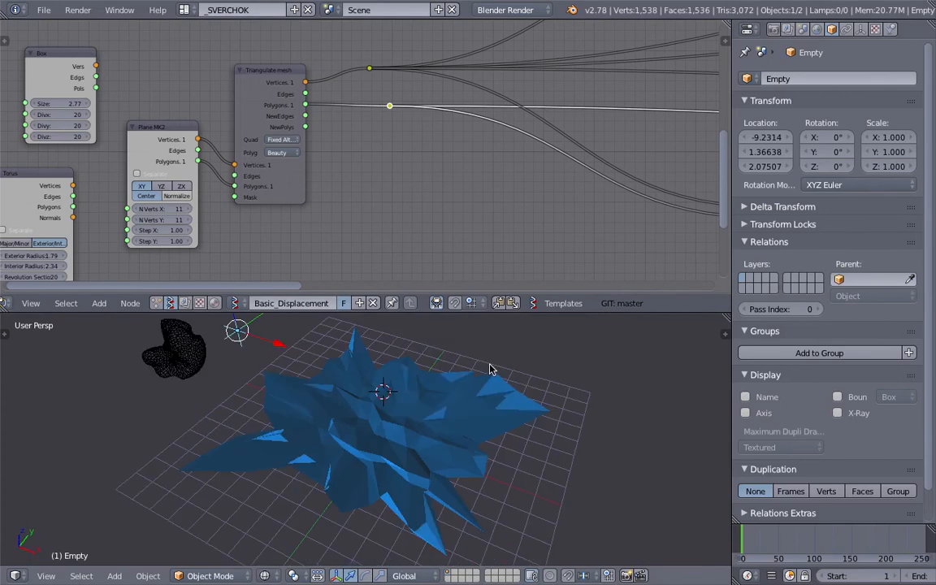
Step: Turn on edge display in the Viewer Draw node and save the file over the existing version
middle_drag(666, 163, 6, 185)
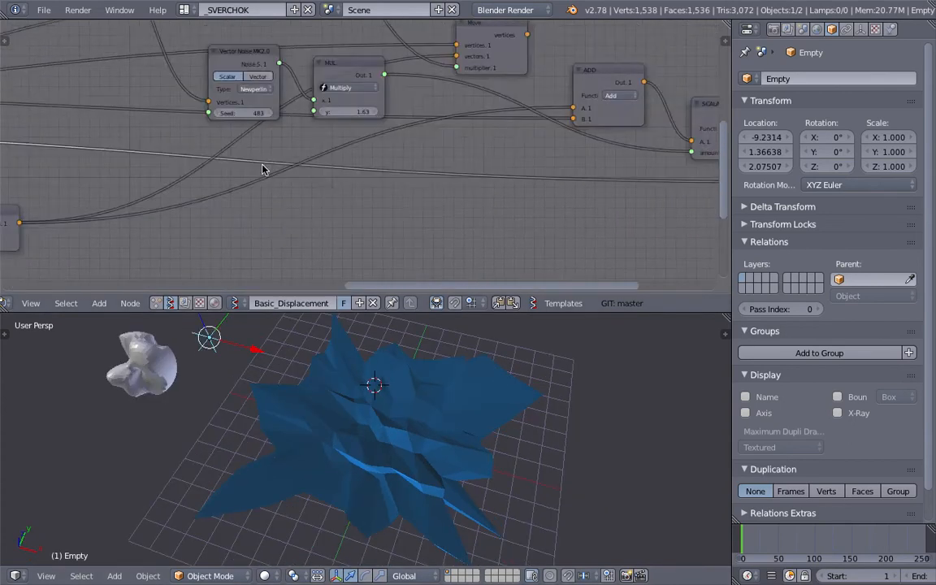
middle_drag(699, 145, 291, 175)
scroll(325, 169, up, 3)
click(446, 183)
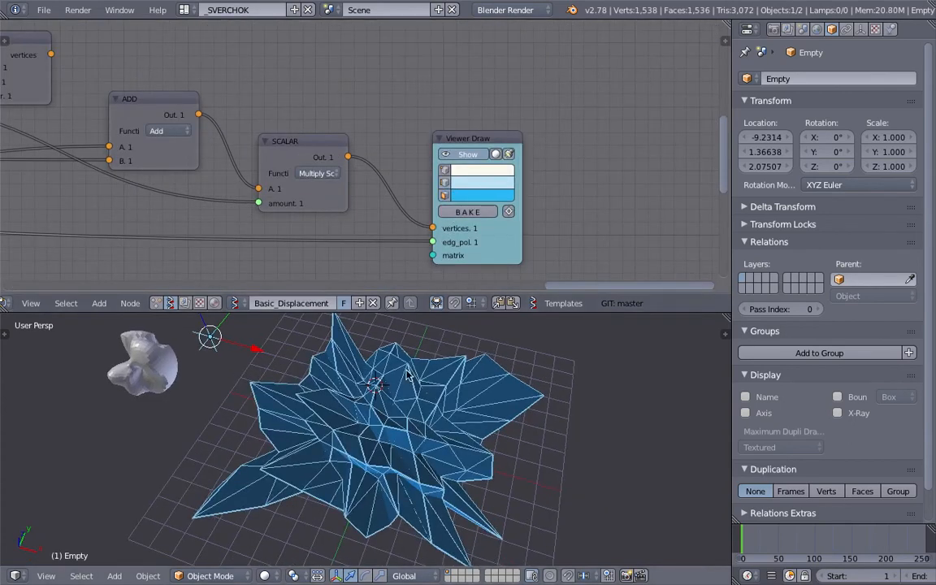
middle_drag(410, 376, 416, 407)
key(ctrl+s)
click(417, 408)
Step: Move the ADD node closer to the nodes that feed it to compact the layout
mouse_move(152, 164)
middle_down()
mouse_move(266, 161)
mouse_move(403, 175)
middle_up()
drag(391, 130, 257, 201)
scroll(267, 202, down, 3)
middle_drag(271, 205, 507, 157)
drag(517, 139, 390, 172)
middle_drag(390, 173, 564, 140)
middle_drag(403, 446, 412, 388)
middle_drag(167, 184, 451, 172)
scroll(403, 136, down, 3)
middle_drag(390, 134, 465, 156)
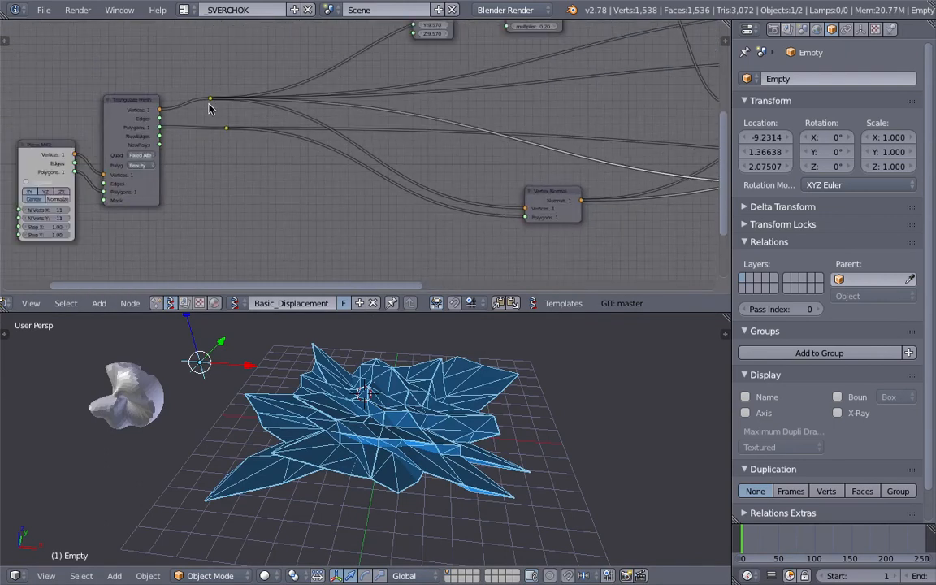
Step: Shift the Vertex Normal node nearer to the reroute points and enlarge the node editor area
drag(559, 203, 508, 204)
middle_drag(252, 199, 301, 149)
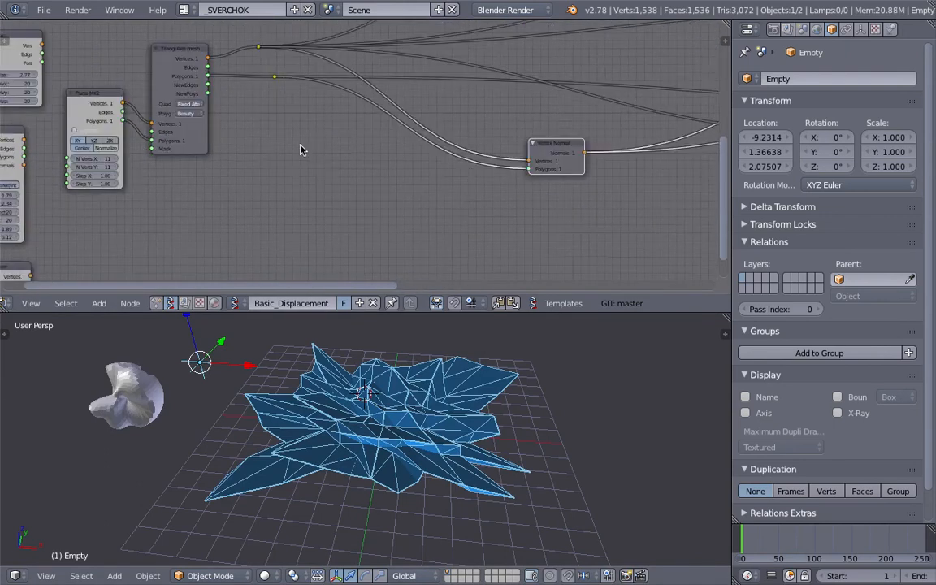
scroll(301, 149, up, 2)
drag(414, 311, 414, 384)
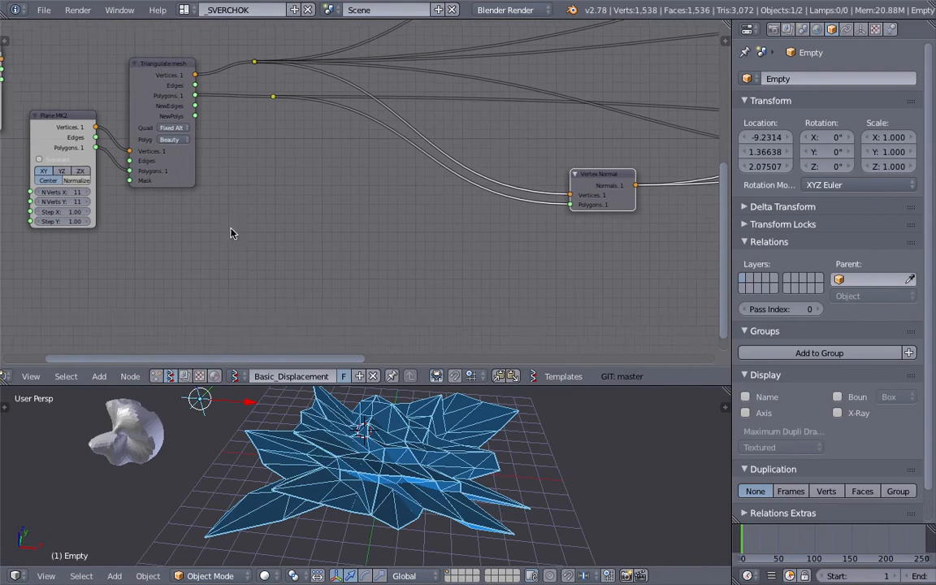
Step: Search the nodes for "out" and add an Object ID Out MK2 node beside the Triangulate mesh node
key(space)
text(normal)
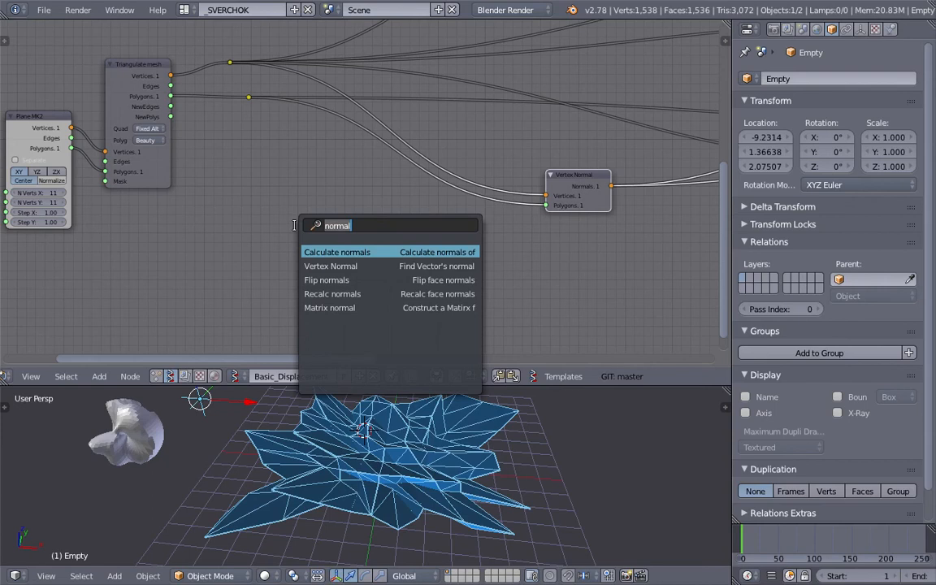
text(object o)
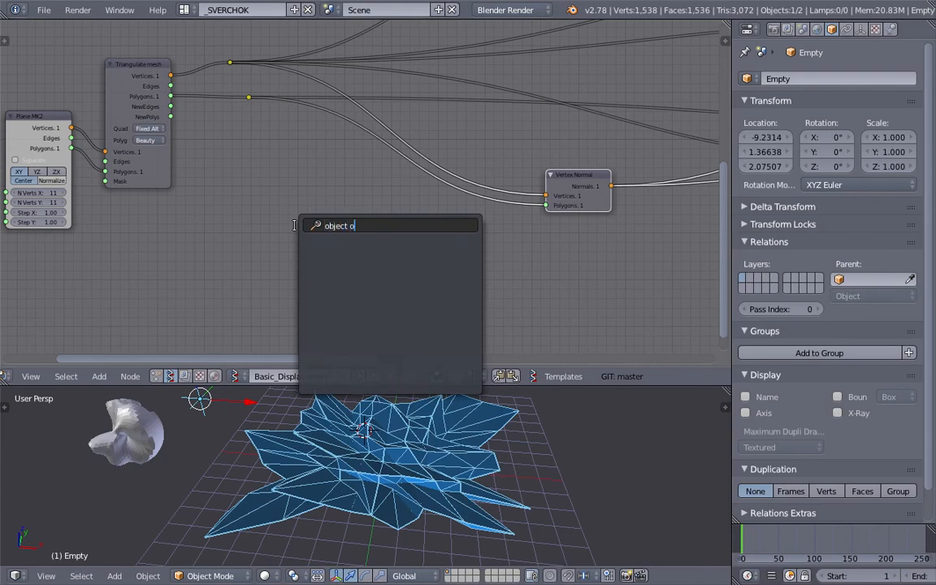
key(BackSpace)
key(BackSpace)
key(BackSpace)
key(BackSpace)
key(BackSpace)
key(BackSpace)
key(BackSpace)
key(BackSpace)
text(out)
key(Down)
key(Down)
key(Down)
key(Down)
key(Down)
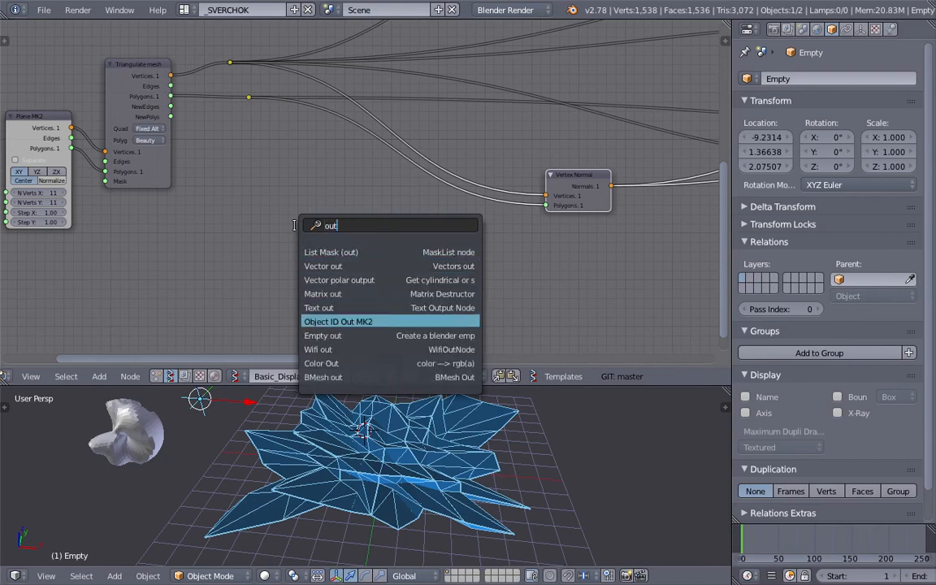
key(Return)
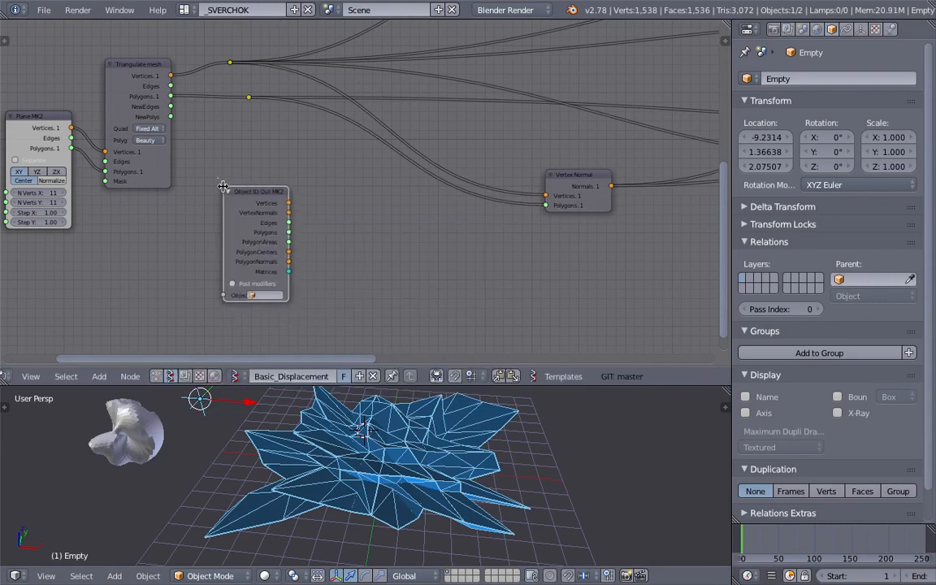
scroll(236, 188, up, 1)
click(266, 171)
Step: Reposition the Object ID Out MK2 node in the free space between the Triangulate mesh and Vertex Normal nodes
scroll(231, 183, down, 1)
middle_drag(231, 183, 328, 193)
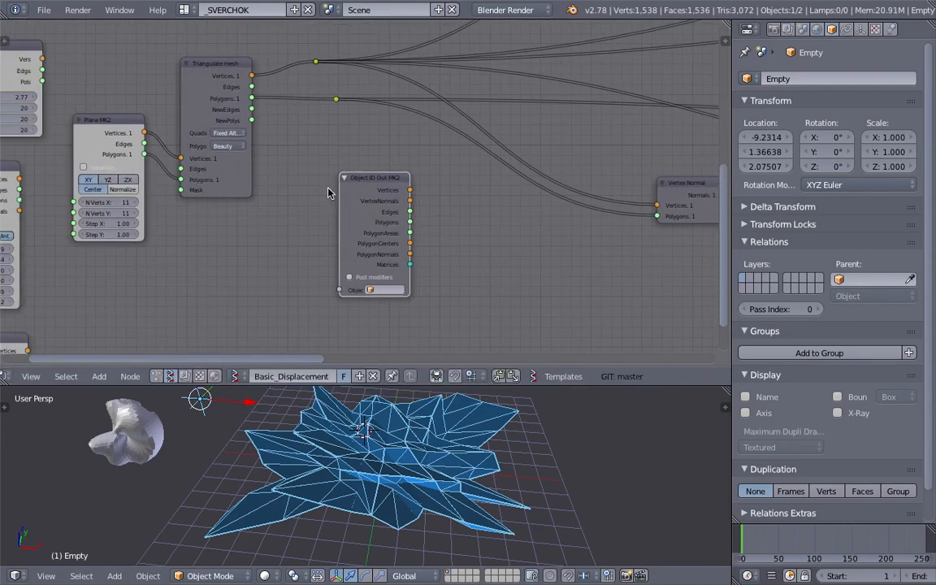
drag(374, 178, 360, 210)
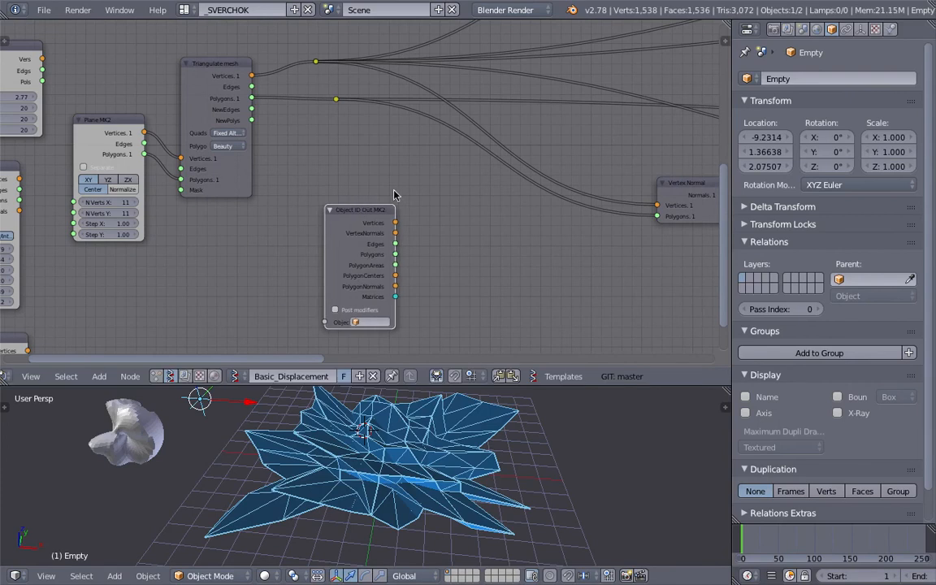
middle_drag(358, 223, 316, 194)
scroll(338, 249, up, 3)
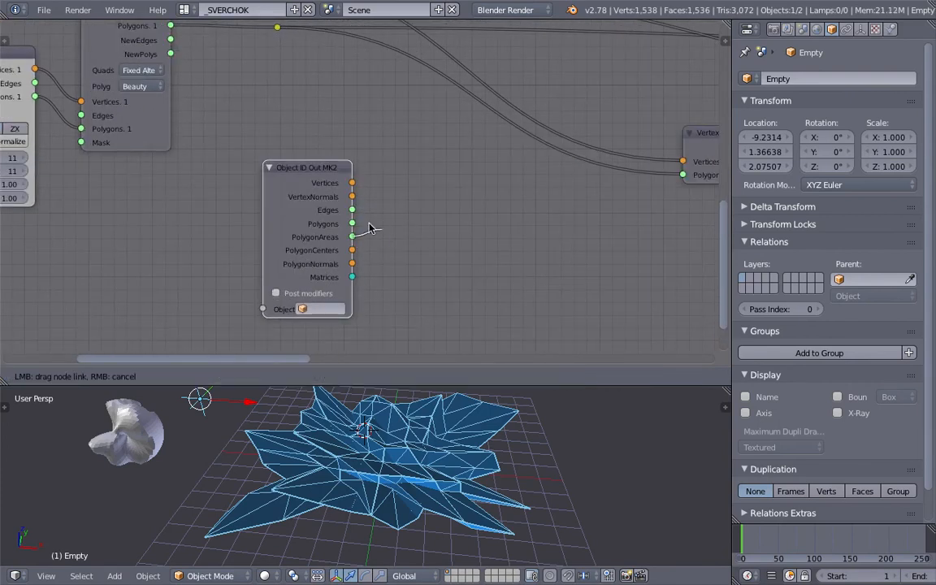
drag(352, 183, 396, 194)
drag(315, 171, 392, 174)
middle_drag(463, 229, 399, 218)
middle_drag(485, 429, 409, 430)
scroll(400, 422, down, 3)
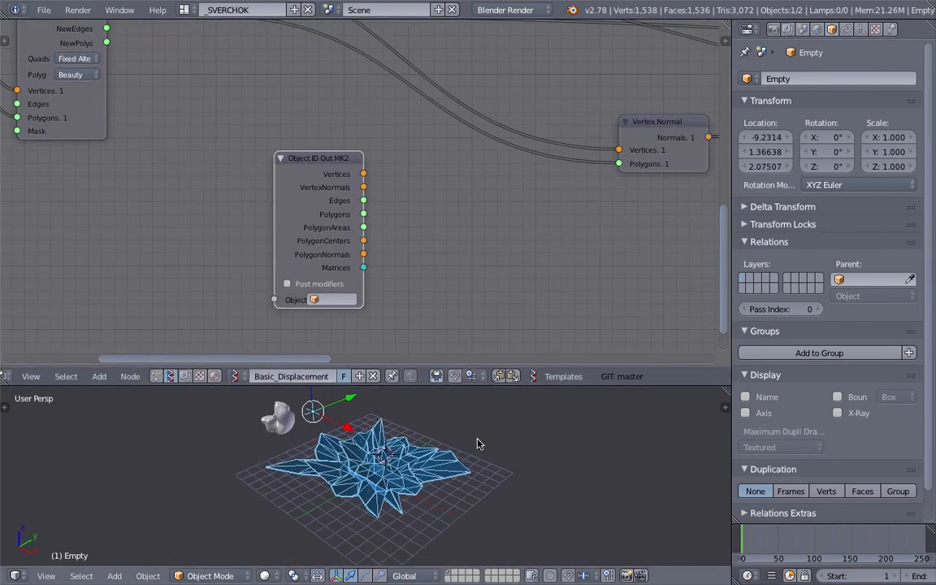
Step: Add a Monkey mesh to the scene and place it beside the displaced plane
key(shift+a)
mouse_move(474, 329)
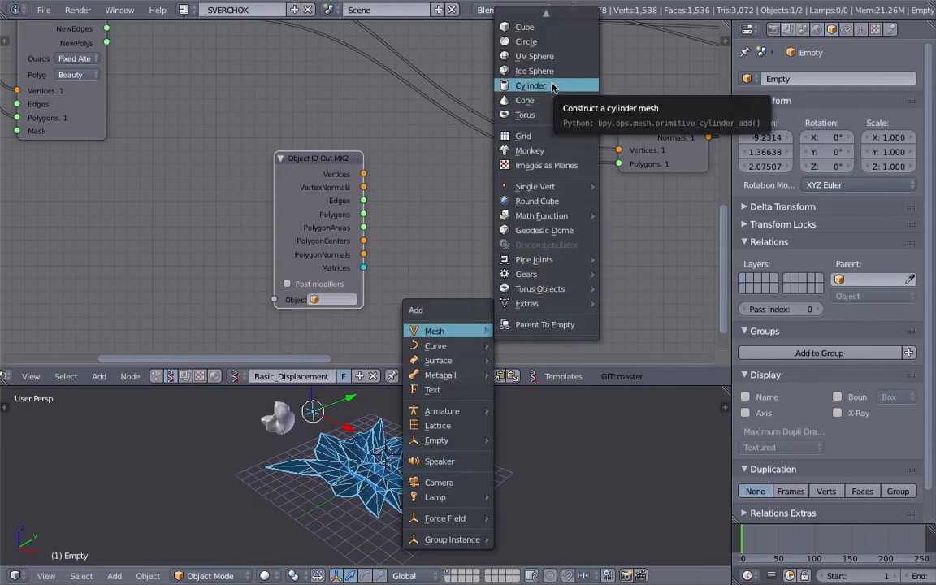
click(551, 152)
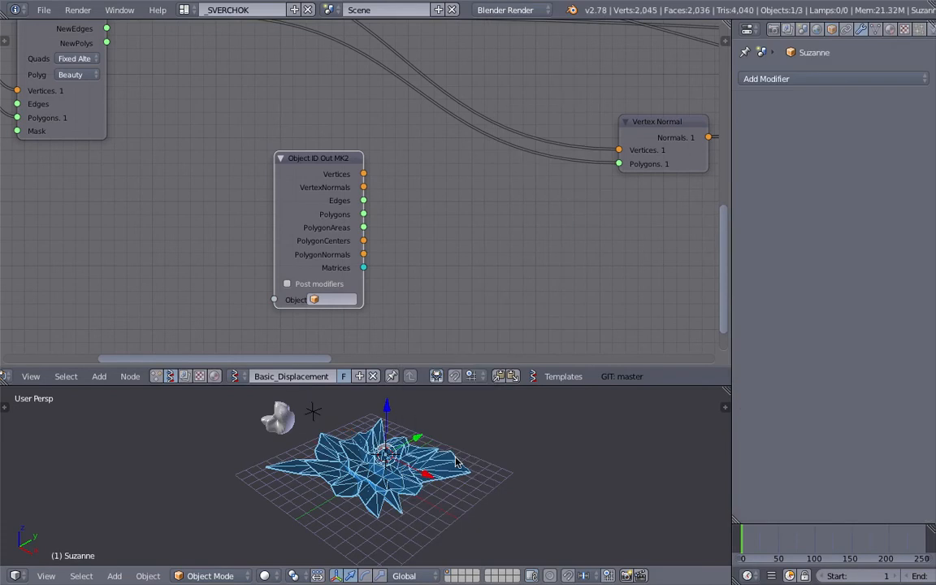
Step: Choose Suzanne as the object in the Object ID Out MK2 node and save the file
click(326, 299)
click(351, 339)
key(ctrl+s)
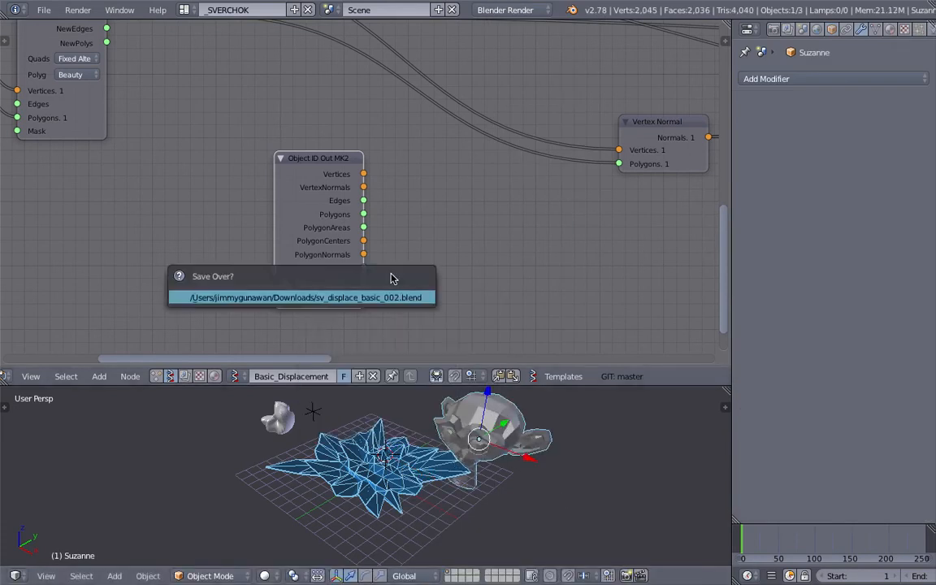
Step: Connect the Object ID Out MK2 Vertices to the vertices reroute and try to connect its Polygons to the polygons reroute
middle_drag(392, 205, 308, 238)
drag(260, 195, 248, 184)
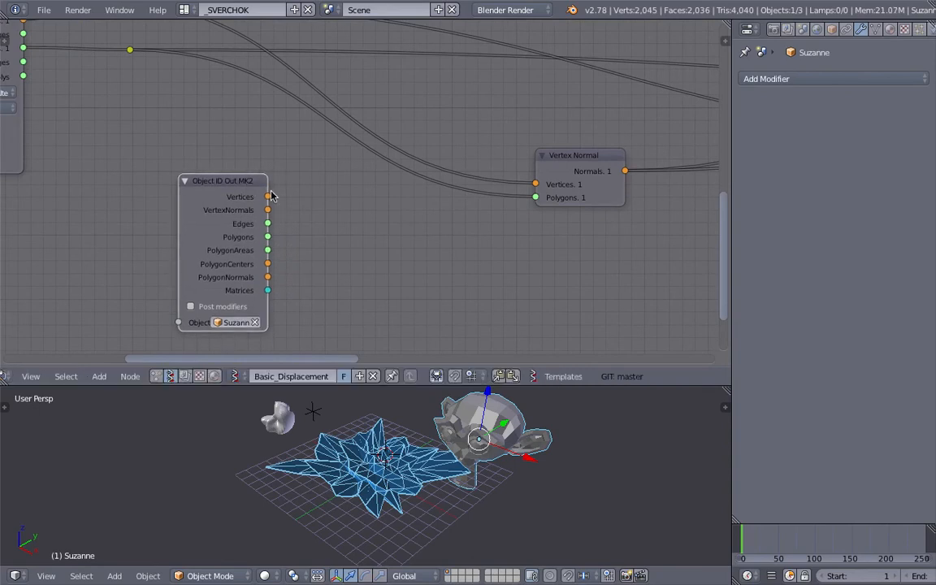
scroll(308, 188, down, 2)
drag(320, 224, 218, 83)
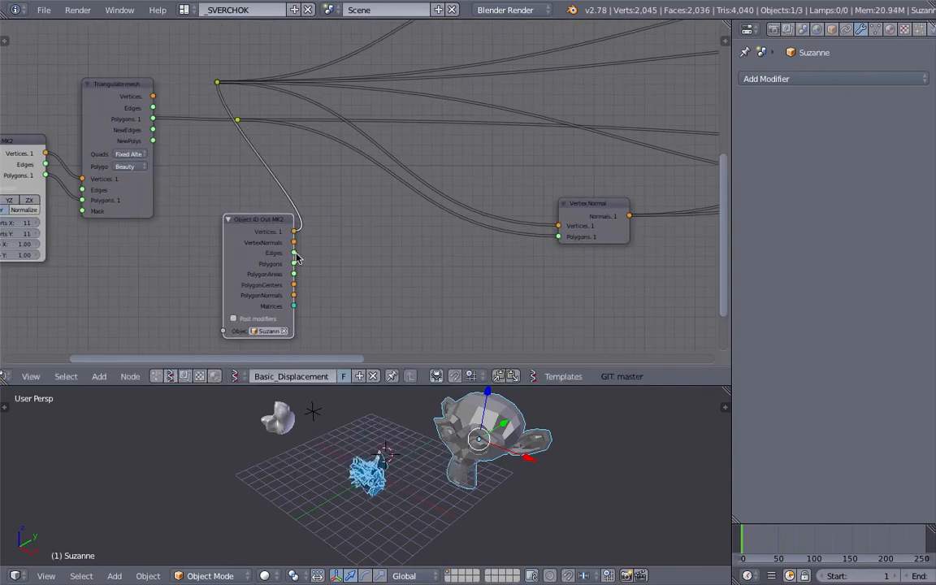
drag(296, 265, 237, 122)
Step: Space the Object ID Out MK2 node and polygons reroute apart, connect its Polygons output to that reroute, and save the file
drag(244, 219, 208, 204)
middle_drag(358, 488, 381, 439)
middle_drag(478, 240, 376, 251)
drag(130, 216, 114, 186)
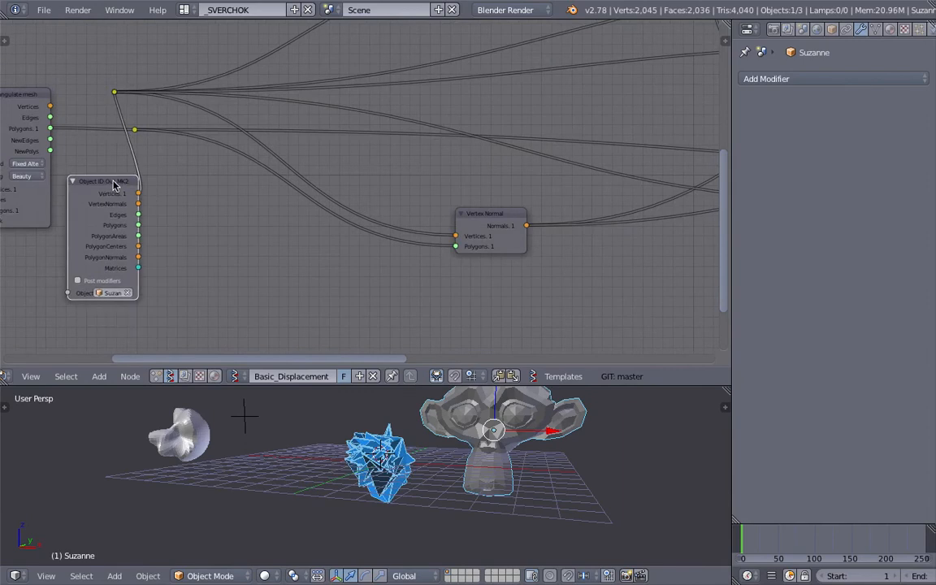
drag(136, 130, 202, 187)
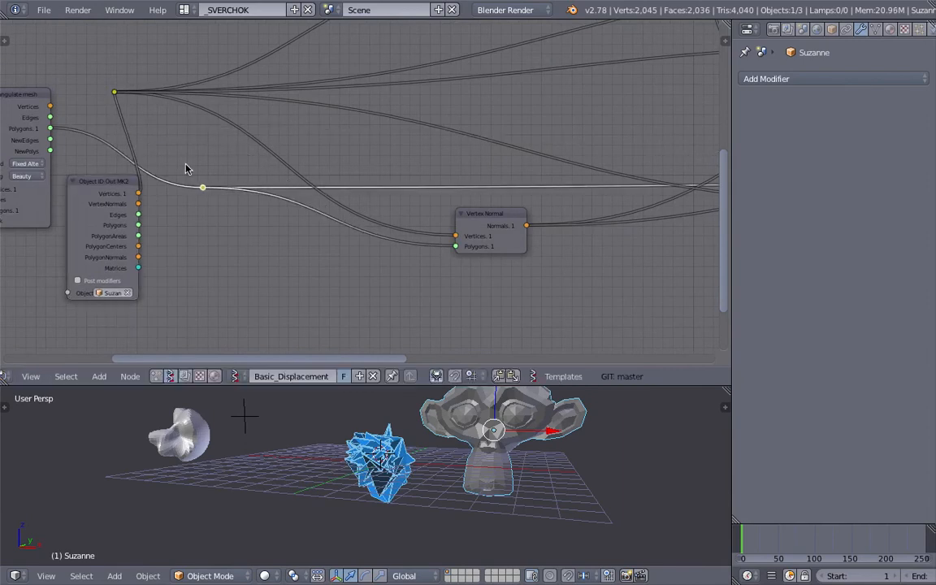
drag(119, 180, 67, 201)
drag(93, 234, 141, 214)
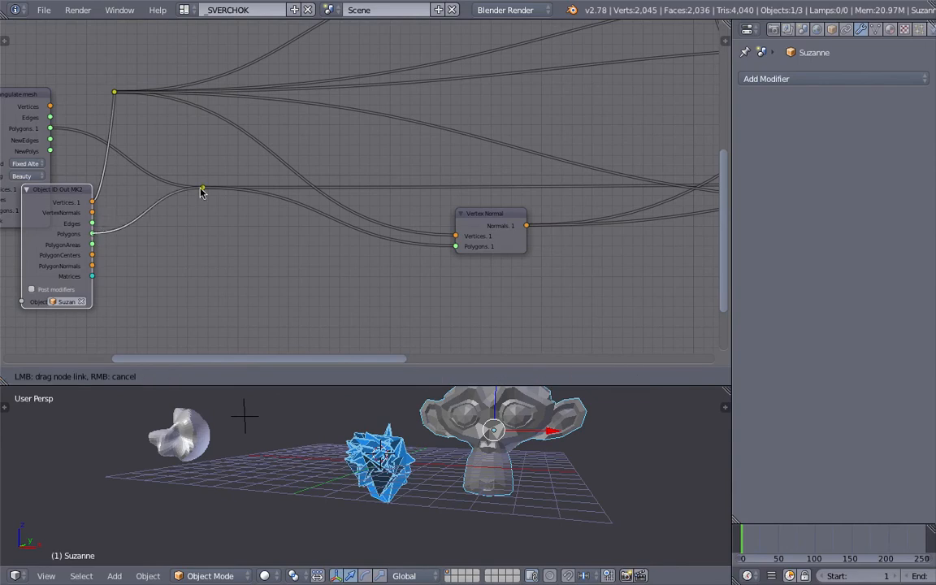
drag(202, 191, 202, 192)
middle_drag(402, 453, 423, 458)
key(ctrl+s)
click(414, 462)
Step: Adjust the multiplier value in the noise setup for the displaced monkey
middle_drag(404, 83, 338, 218)
scroll(480, 141, up, 2)
drag(482, 126, 501, 126)
middle_drag(483, 456, 427, 457)
Step: Move the Object ID Out MK2 node clear of the Triangulate mesh node and shift both reroute points beyond it
scroll(427, 458, down, 2)
middle_drag(79, 303, 458, 162)
drag(302, 247, 382, 238)
scroll(372, 168, down, 2)
click(346, 116)
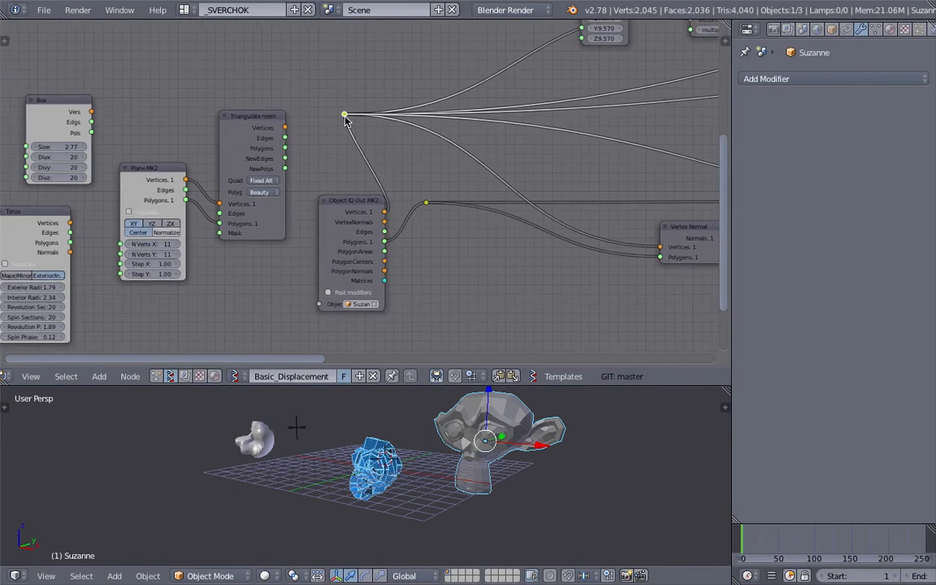
drag(345, 116, 470, 111)
click(426, 202)
drag(426, 203, 470, 217)
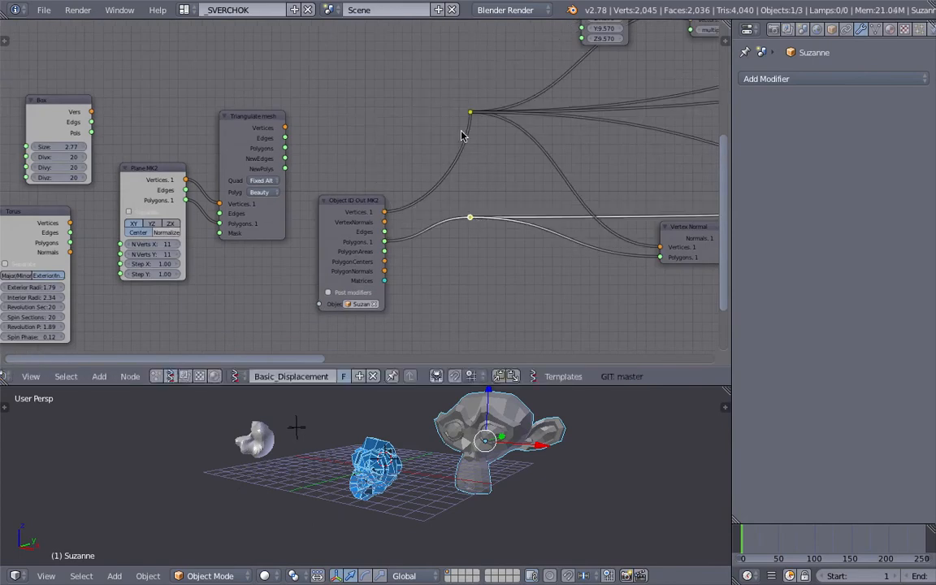
Step: Reposition the vertices reroute point near the Object ID Out MK2 node and save the file
key(g)
click(470, 142)
click(470, 114)
key(g)
click(451, 156)
key(ctrl+s)
click(443, 156)
Step: Search the available nodes for "object id" and look through the matching Object ID nodes
scroll(398, 228, up, 3)
middle_drag(390, 223, 332, 146)
key(shift+a)
click(420, 227)
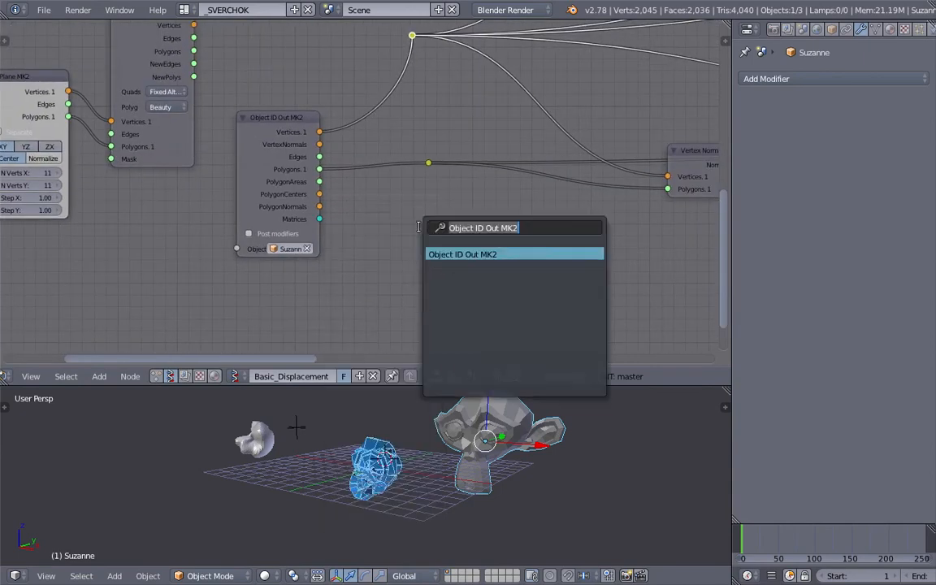
text(object id)
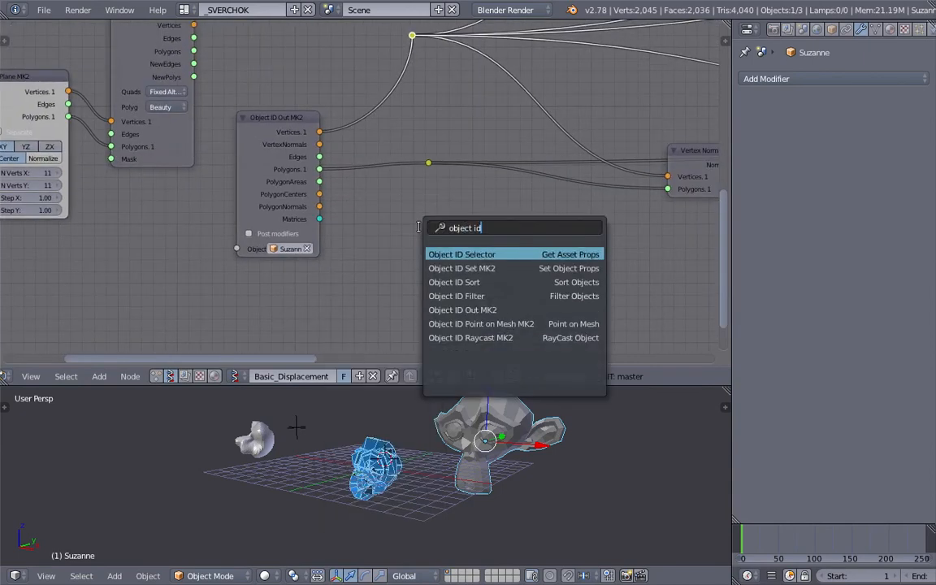
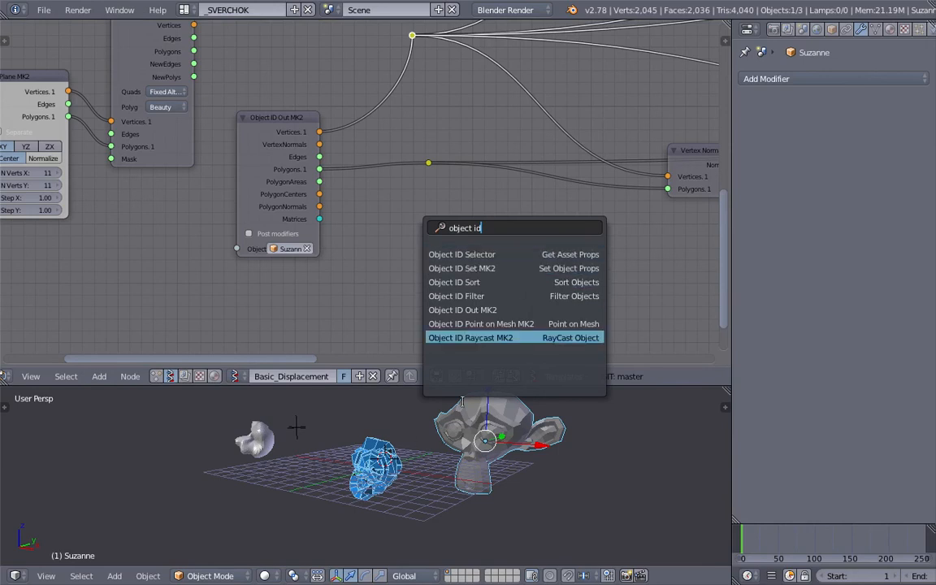
key(shift+a)
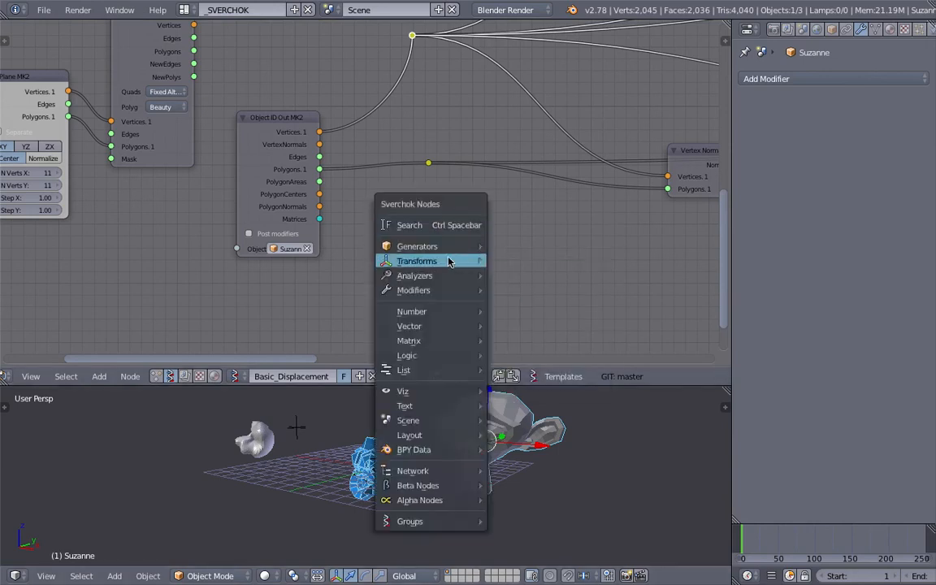
Step: Move the Object ID Out MK2 node up beside the vertices and polygons reroute points
drag(297, 128, 313, 62)
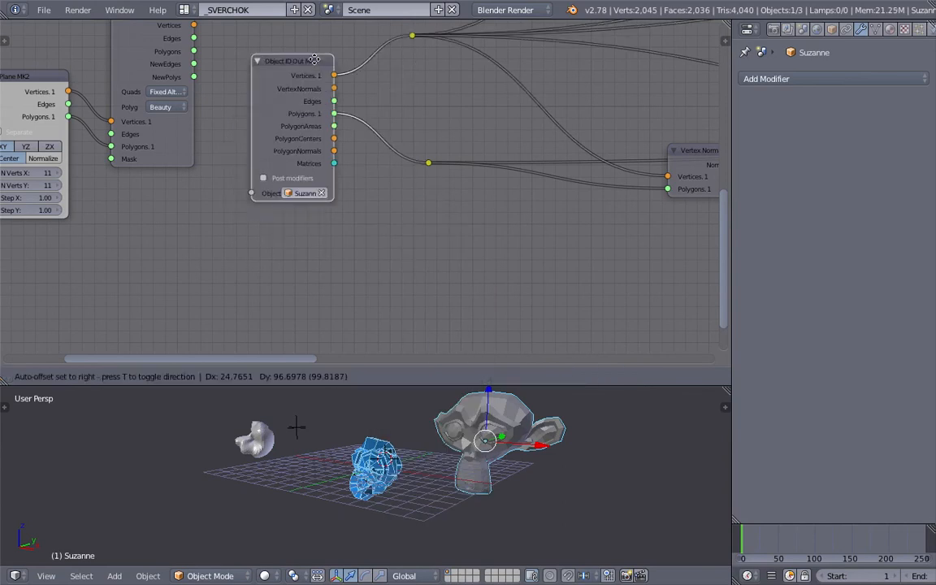
middle_drag(341, 60, 363, 115)
drag(315, 117, 332, 110)
middle_drag(319, 123, 427, 140)
drag(428, 139, 427, 147)
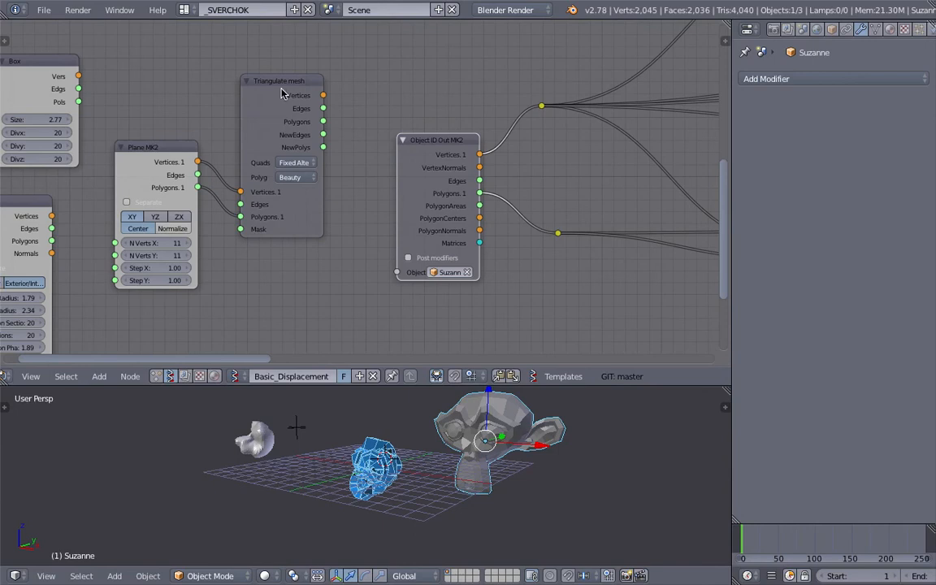
Step: Line up the Plane MK2, Triangulate mesh and Object ID Out MK2 nodes in a row
drag(281, 93, 286, 119)
drag(181, 150, 183, 123)
middle_drag(209, 134, 220, 139)
drag(282, 126, 276, 125)
drag(427, 154, 420, 122)
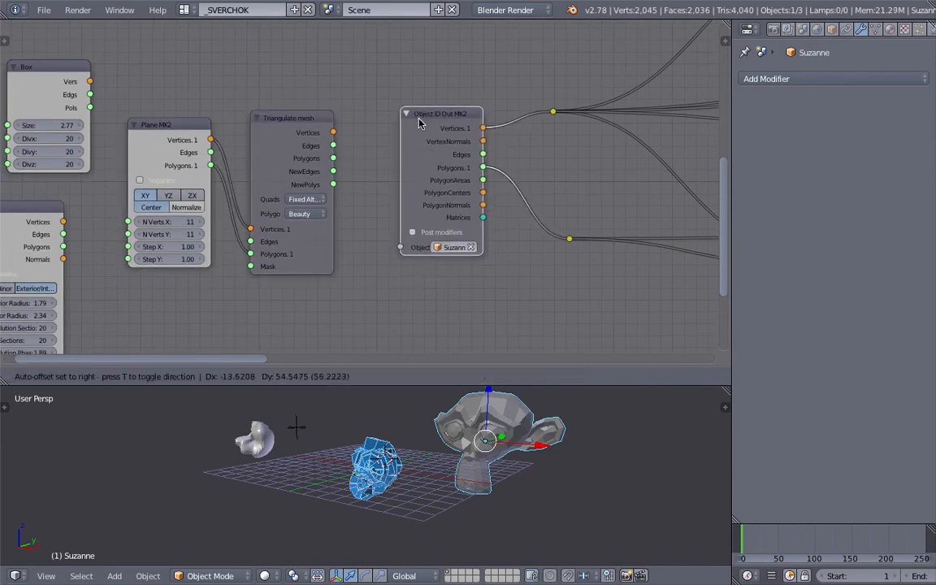
scroll(417, 123, up, 2)
middle_drag(401, 124, 393, 123)
drag(440, 105, 414, 105)
scroll(387, 108, up, 1)
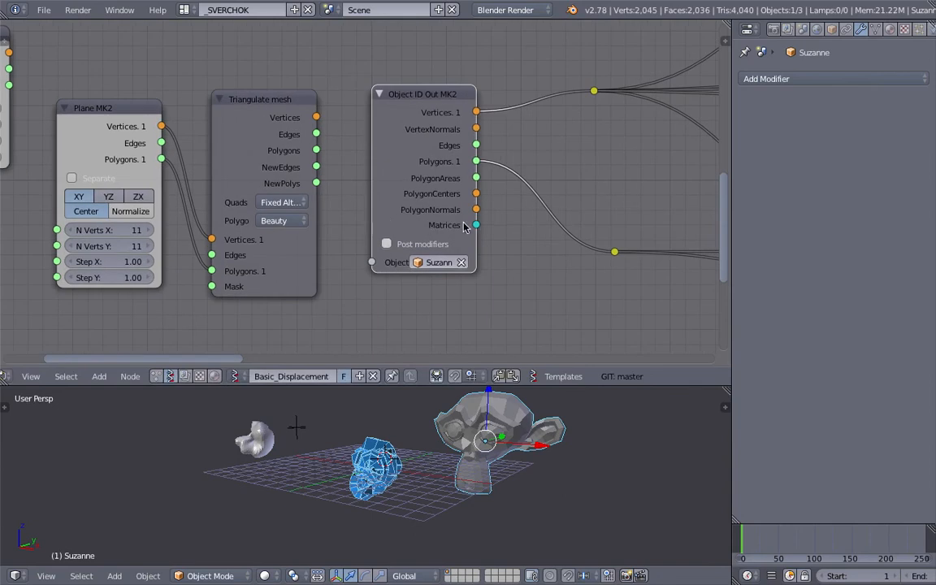
Step: Set Object ID Out MK2 aside, connect Triangulate mesh's Vertices and Polygons to their reroute points, and bring Triangulate mesh and Plane MK2 closer
drag(440, 106, 145, 336)
scroll(431, 139, down, 2)
middle_drag(310, 263, 319, 235)
drag(301, 86, 416, 81)
drag(566, 79, 569, 76)
drag(342, 101, 587, 215)
drag(297, 65, 408, 90)
drag(183, 117, 294, 117)
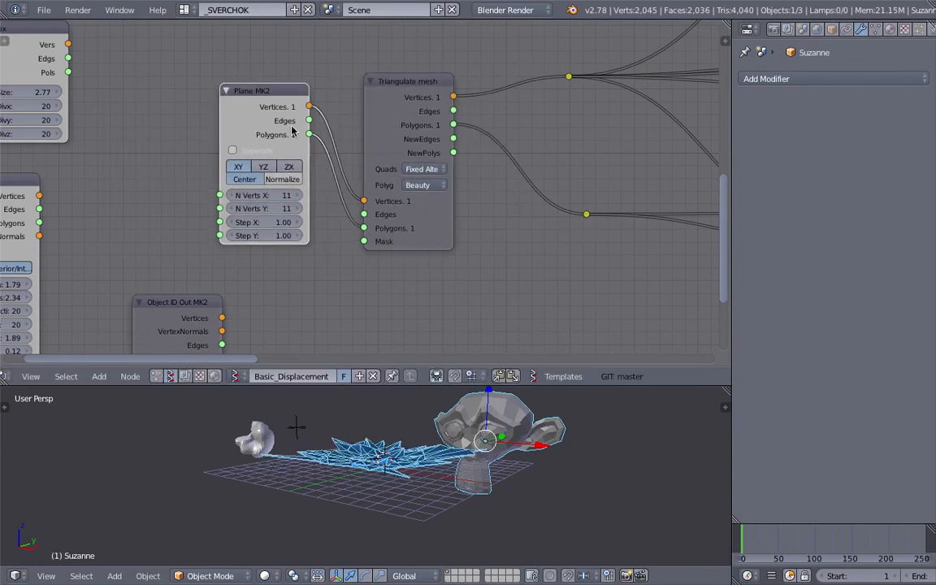
Step: Reposition the final SCALAR node before Viewer Draw and widen the node editor into the properties area
scroll(293, 132, down, 8)
middle_drag(329, 140, 221, 152)
drag(542, 193, 491, 147)
key(Home)
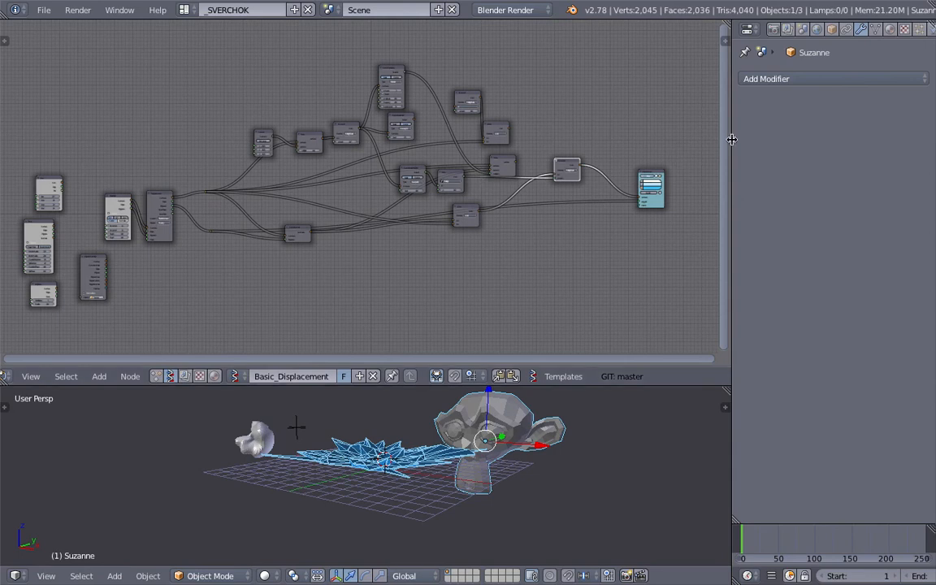
drag(727, 146, 807, 159)
Step: Select the Cube with the Displace modifier and move it to a new position near the Empty
scroll(523, 487, up, 3)
middle_drag(523, 488, 289, 412)
right_click(155, 411)
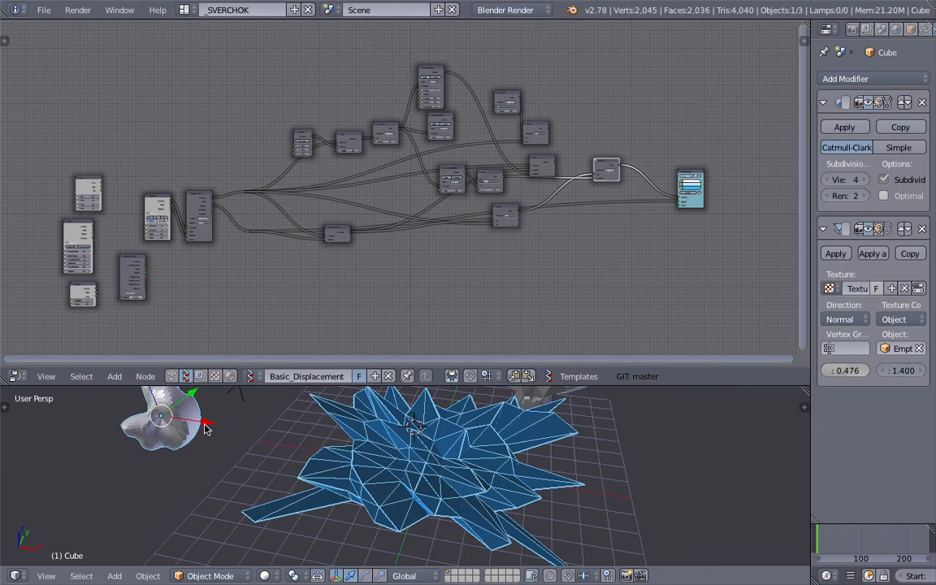
key(g)
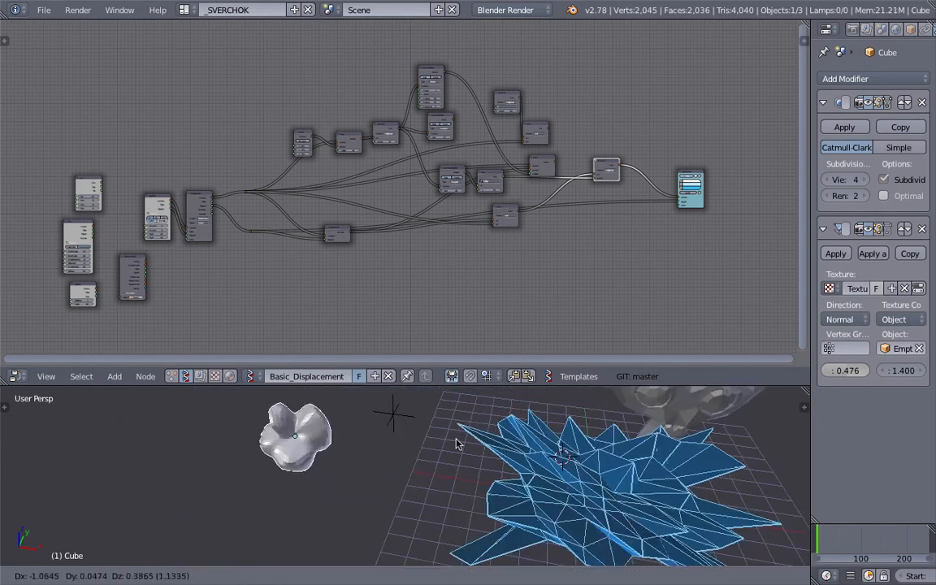
click(434, 449)
Step: Move the final SCALAR node closer to the Move and ADD nodes
middle_drag(435, 449, 417, 227)
scroll(540, 165, up, 6)
scroll(522, 194, up, 2)
middle_drag(516, 176, 438, 223)
scroll(408, 215, down, 2)
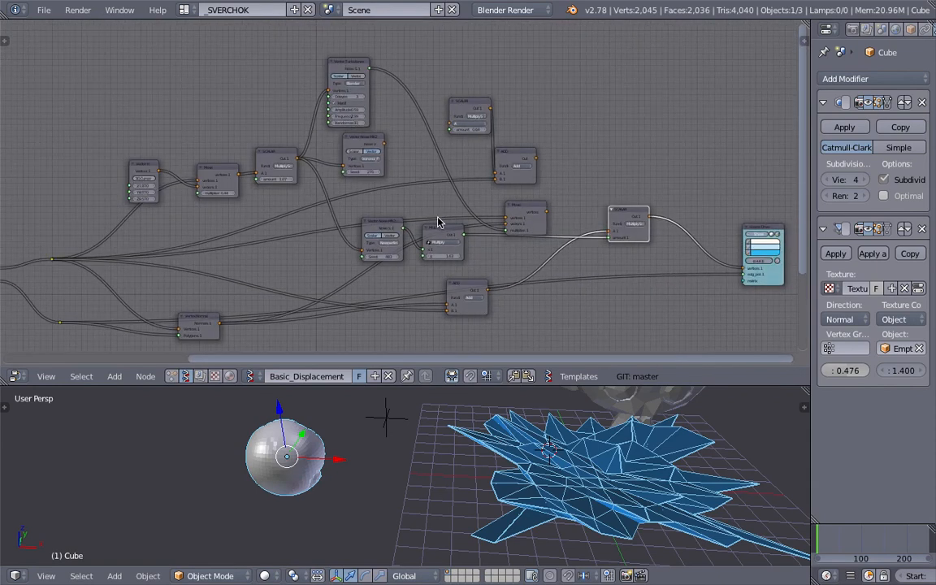
middle_drag(537, 249, 521, 243)
drag(600, 212, 569, 221)
Step: Scale up the displaced Cube in the 3D view
middle_drag(304, 477, 310, 462)
key(s)
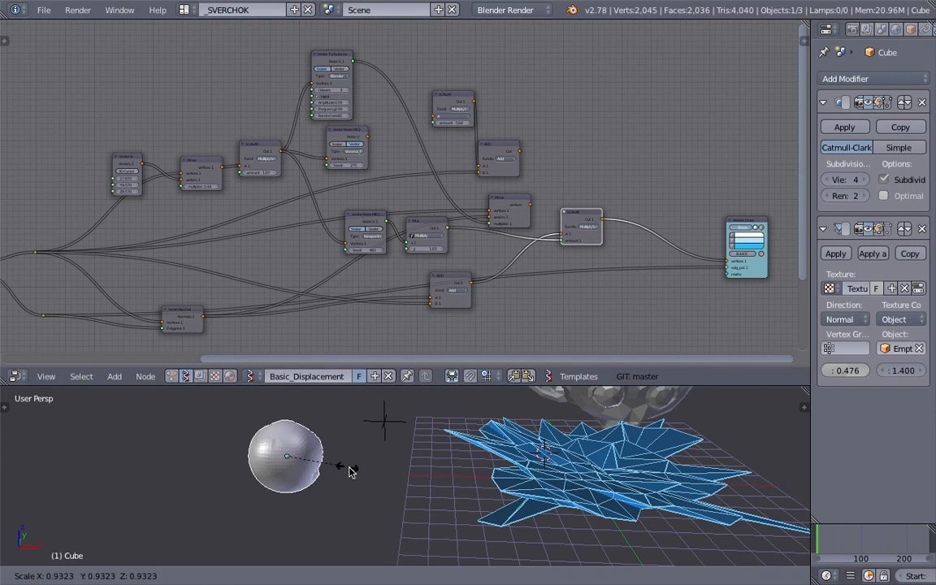
click(391, 483)
Step: Bring Viewer Draw closer to the final SCALAR node and reposition the lower Vector Noise MK2 and MUL nodes
middle_drag(610, 326, 513, 317)
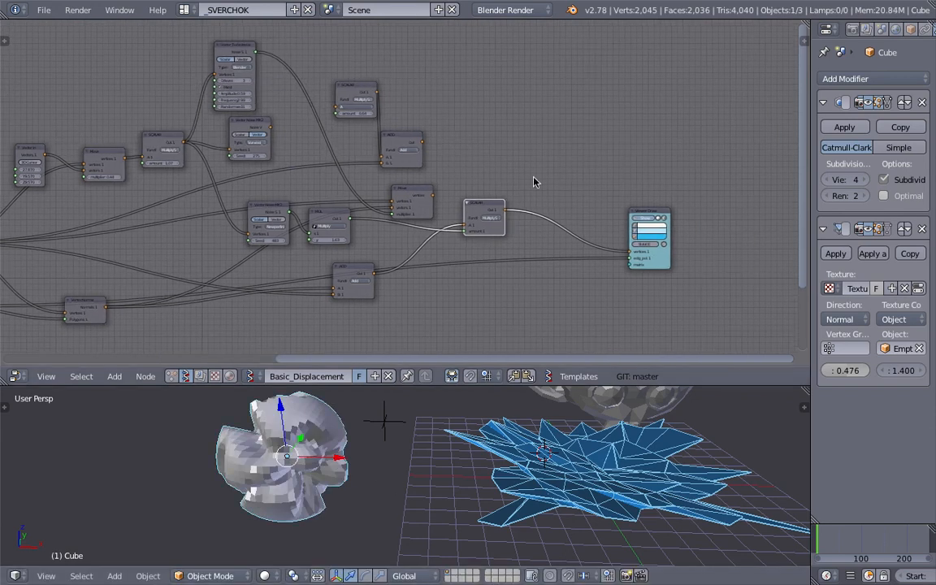
drag(658, 212, 604, 218)
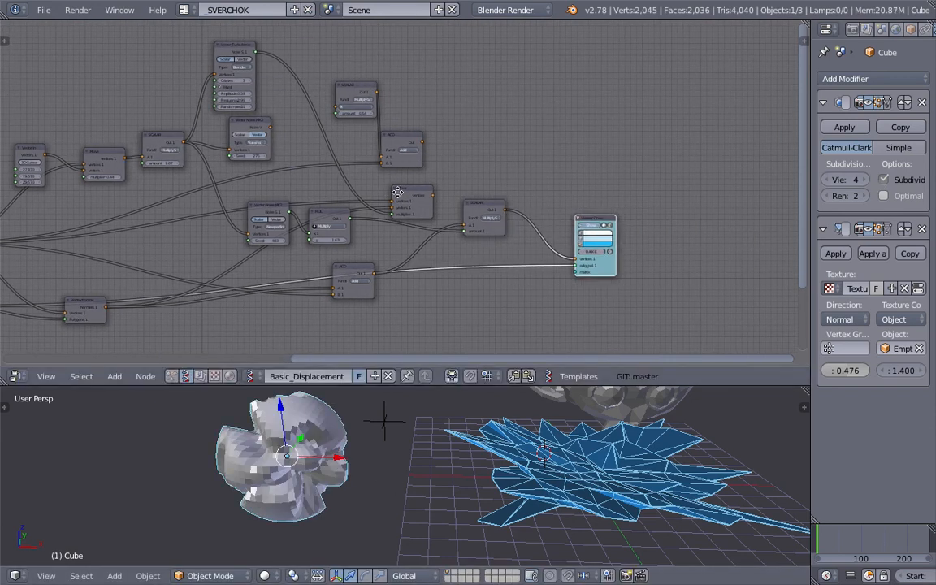
middle_drag(358, 191, 533, 197)
middle_drag(456, 223, 529, 211)
scroll(520, 207, up, 3)
drag(538, 205, 483, 198)
drag(626, 221, 601, 234)
middle_drag(586, 224, 385, 197)
scroll(376, 191, up, 3)
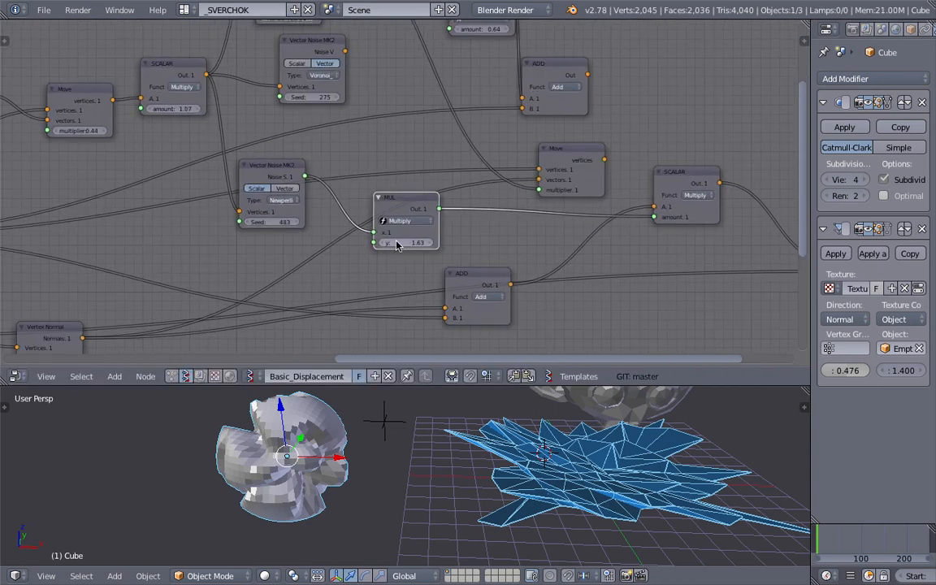
Step: Set the MUL node's y value to 1.81 and save the file
mouse_move(397, 243)
mouse_down()
mouse_move(429, 244)
mouse_move(406, 244)
mouse_up()
key(ctrl+s)
click(406, 242)
click(284, 214)
key(ctrl+s)
click(382, 163)
Step: Move the Vertex Normal node up and closer to the lower Vector Noise MK2 node
middle_drag(506, 180, 455, 178)
middle_drag(225, 249, 367, 228)
drag(151, 307, 245, 244)
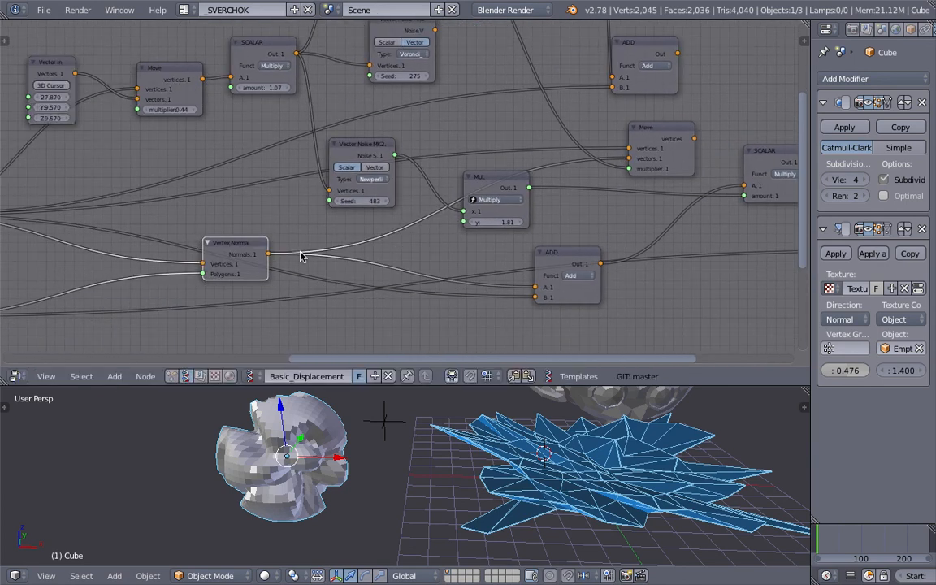
Step: Cut the link from Vertex Normal to the vectors input of the lower Move node
middle_drag(620, 433, 596, 466)
middle_drag(593, 203, 531, 168)
ctrl+right_drag(537, 184, 540, 186)
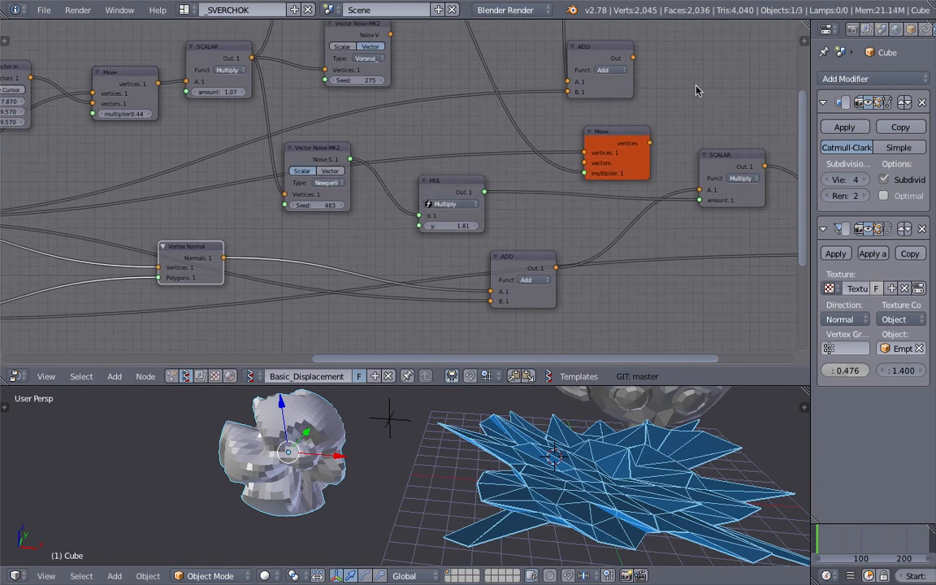
Step: Add a Vector in node with Z at 0.840 and connect it to the lower Move node's vectors input
key(space)
text(vec)
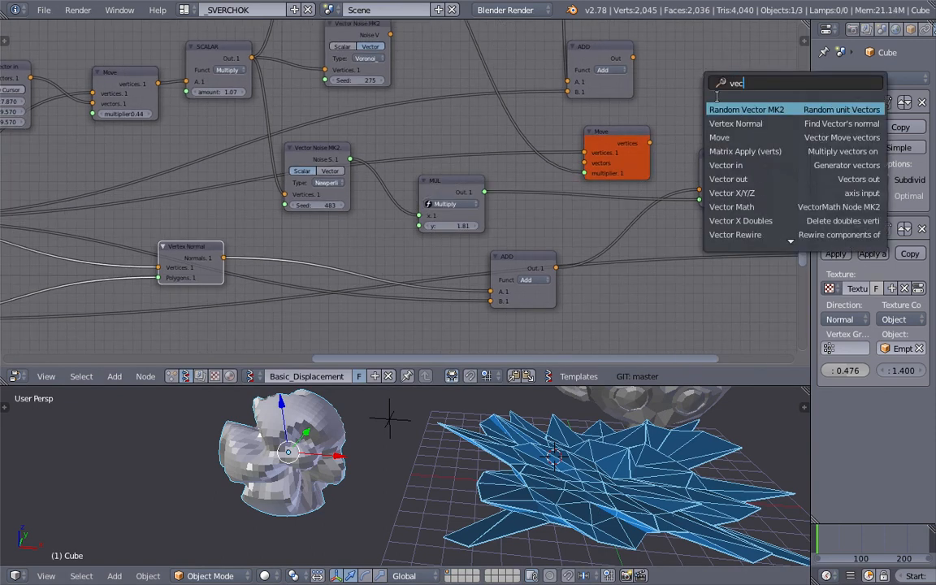
click(734, 163)
click(691, 76)
drag(739, 90, 464, 127)
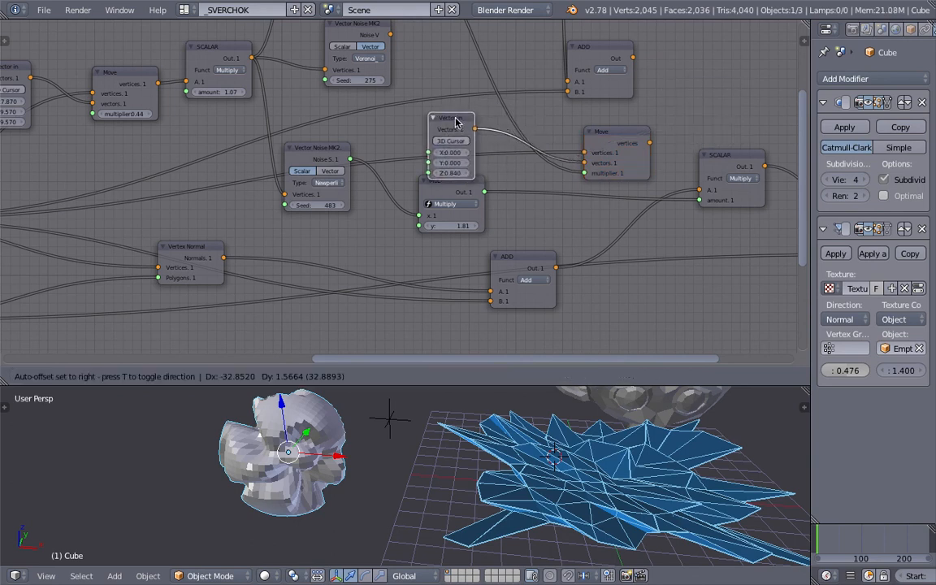
Step: Shift the SCALAR node that feeds the upper ADD and the Move node fed by Vector in
scroll(390, 171, down, 3)
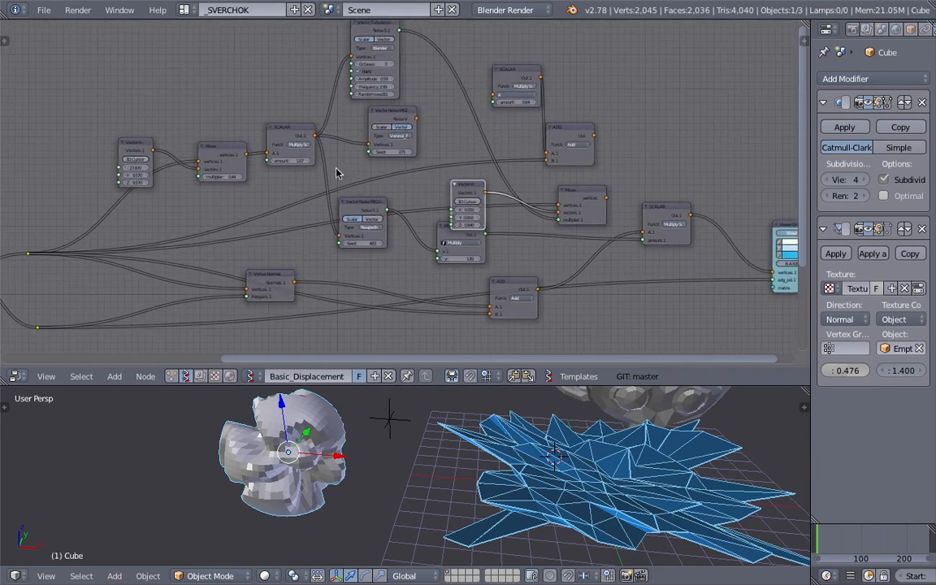
middle_drag(282, 208, 321, 184)
middle_drag(137, 221, 182, 218)
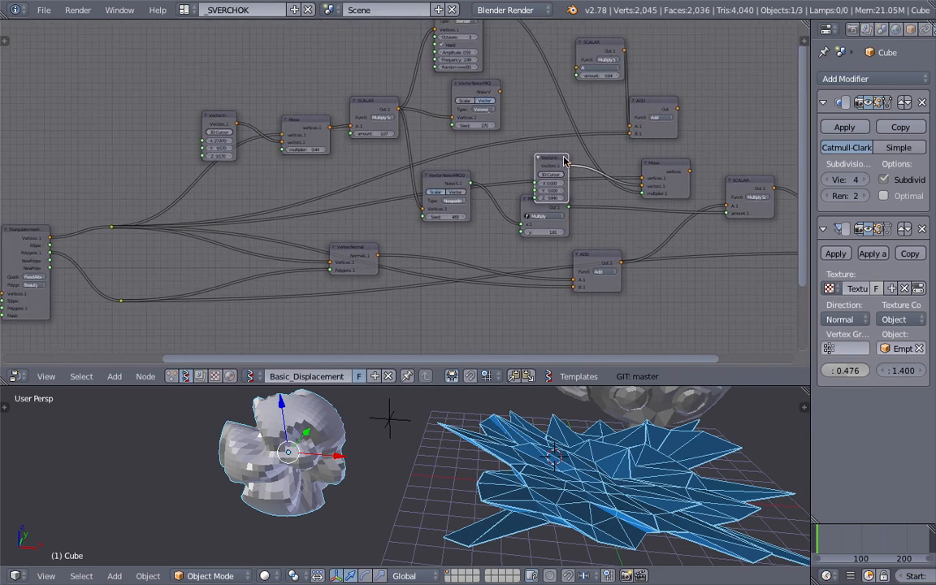
drag(610, 58, 590, 46)
mouse_move(663, 167)
mouse_down()
mouse_move(654, 175)
mouse_move(648, 166)
mouse_up()
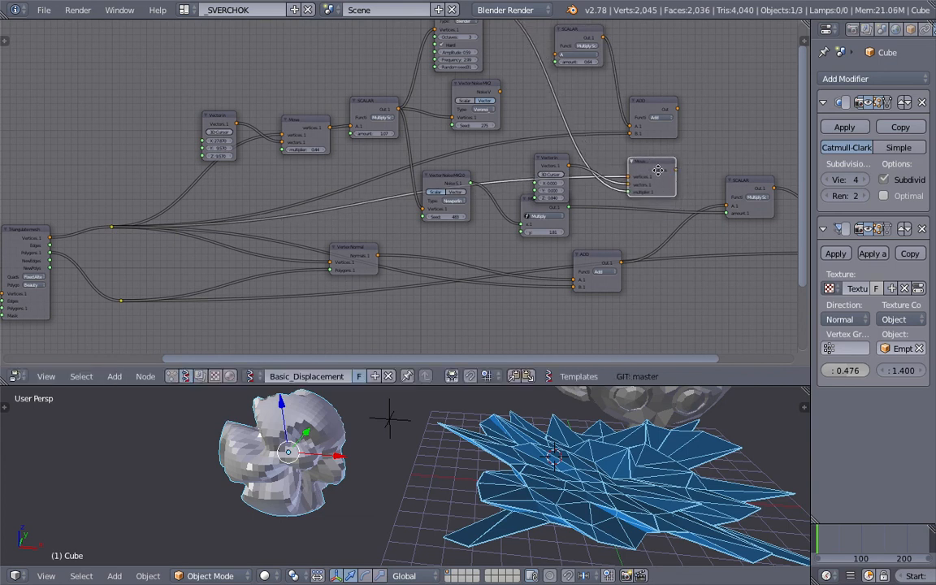
Step: Spread out the lower ADD, final SCALAR and Viewer Draw nodes at the end of the chain
middle_drag(679, 173, 532, 185)
scroll(532, 185, up, 1)
drag(506, 164, 550, 192)
drag(422, 282, 547, 284)
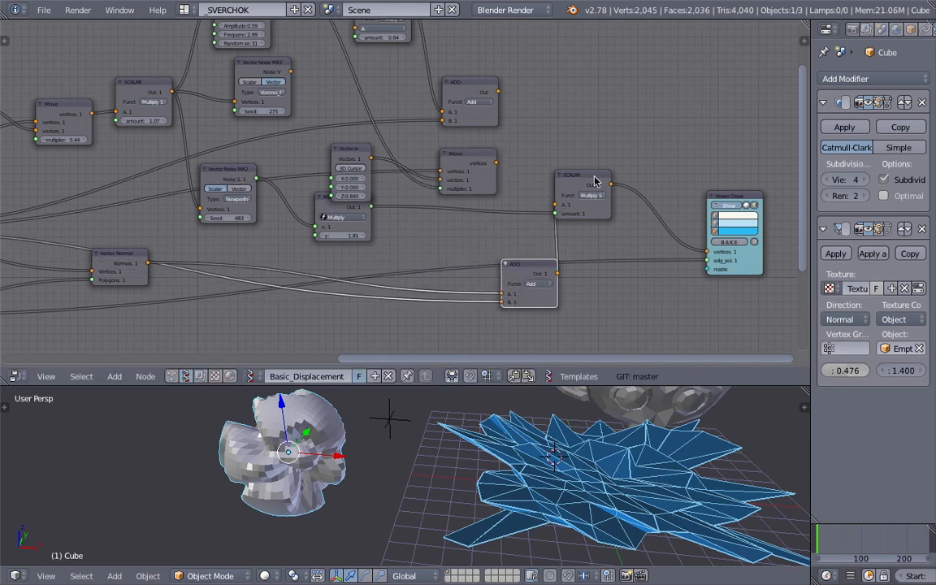
drag(561, 180, 677, 170)
drag(762, 199, 804, 199)
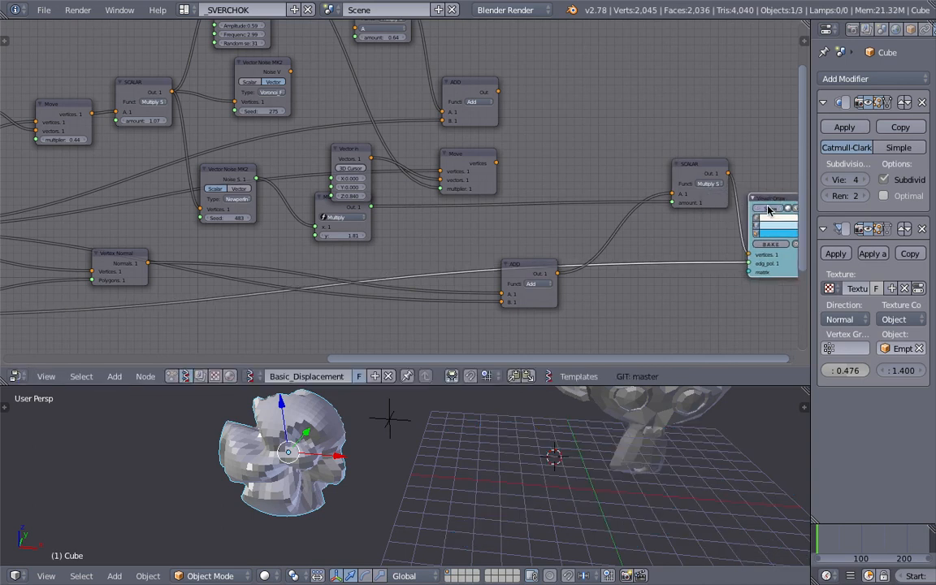
Step: Lower the ADD node that feeds the final SCALAR and reposition the SCALAR, Move and Vector in nodes
middle_drag(436, 227, 462, 187)
drag(542, 242, 536, 272)
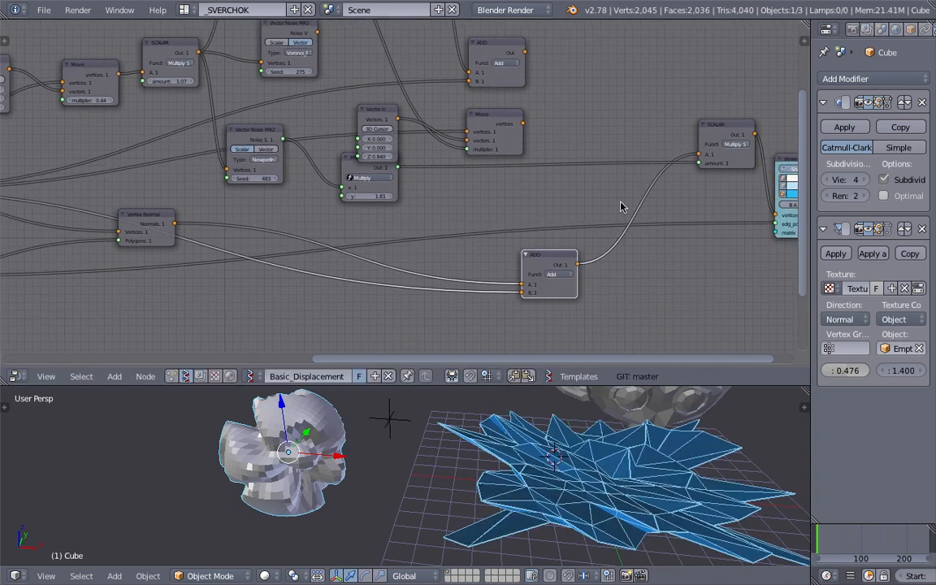
drag(715, 138, 688, 165)
drag(495, 126, 528, 130)
middle_drag(528, 130, 548, 190)
drag(398, 176, 412, 174)
Step: Rearrange the nodes around the lower Move node and place MUL clear below Vector in
middle_drag(446, 146, 416, 209)
drag(410, 86, 434, 78)
drag(486, 175, 521, 157)
scroll(503, 171, down, 3)
middle_drag(445, 213, 513, 181)
drag(434, 233, 444, 244)
scroll(405, 243, up, 2)
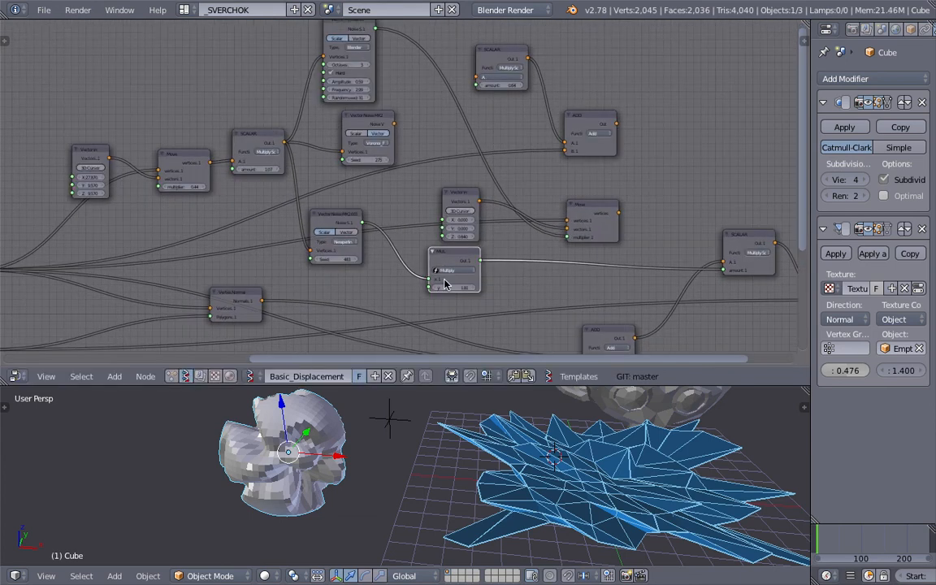
Step: Set the MUL node's y value to 1.45
mouse_move(445, 287)
mouse_down()
mouse_move(460, 289)
mouse_move(432, 289)
mouse_up()
middle_drag(556, 309, 553, 305)
scroll(546, 269, up, 1)
Step: Adjust the spacing of the new Vector in, lower Vector Noise MK2 and Vertex Normal nodes
middle_drag(501, 212, 436, 166)
drag(432, 159, 425, 147)
middle_drag(317, 181, 337, 169)
drag(314, 169, 332, 158)
middle_drag(370, 152, 447, 117)
drag(282, 234, 333, 218)
Step: Move the lower ADD node further along the chain and nudge the Vertex Normal node toward it
middle_drag(464, 232, 382, 226)
scroll(608, 274, down, 2)
drag(608, 274, 637, 266)
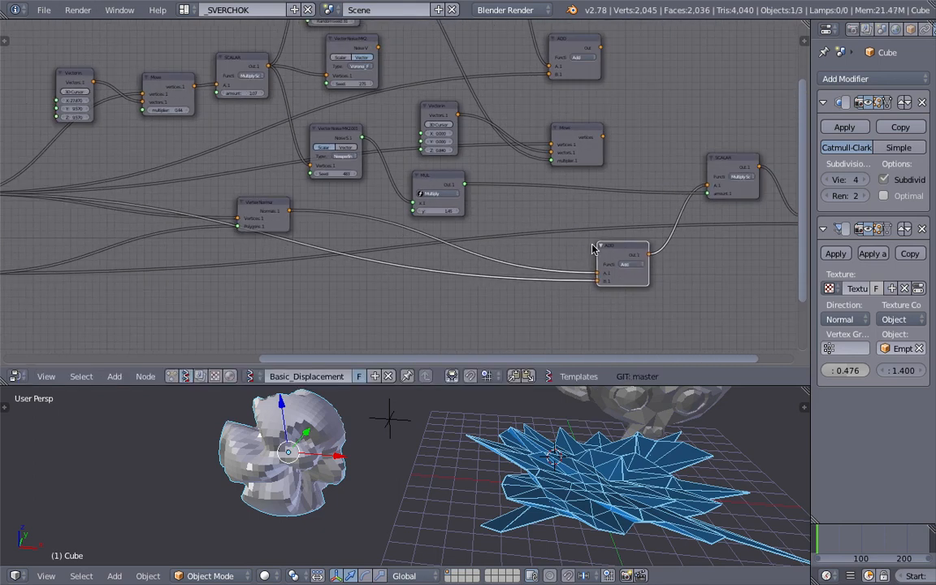
drag(279, 209, 301, 213)
middle_drag(549, 212, 470, 235)
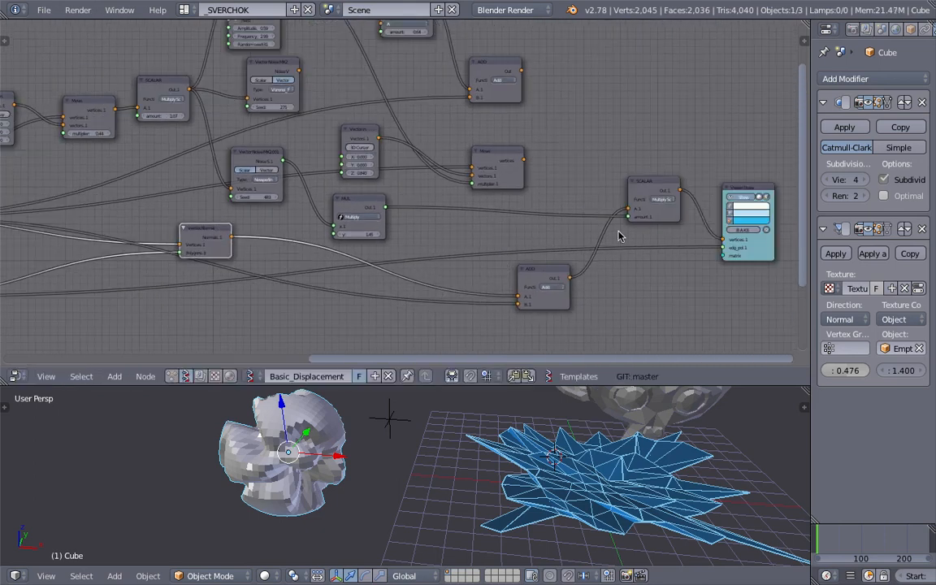
Step: Delete the final SCALAR node and the lower ADD node
click(648, 183)
click(552, 269)
click(647, 182)
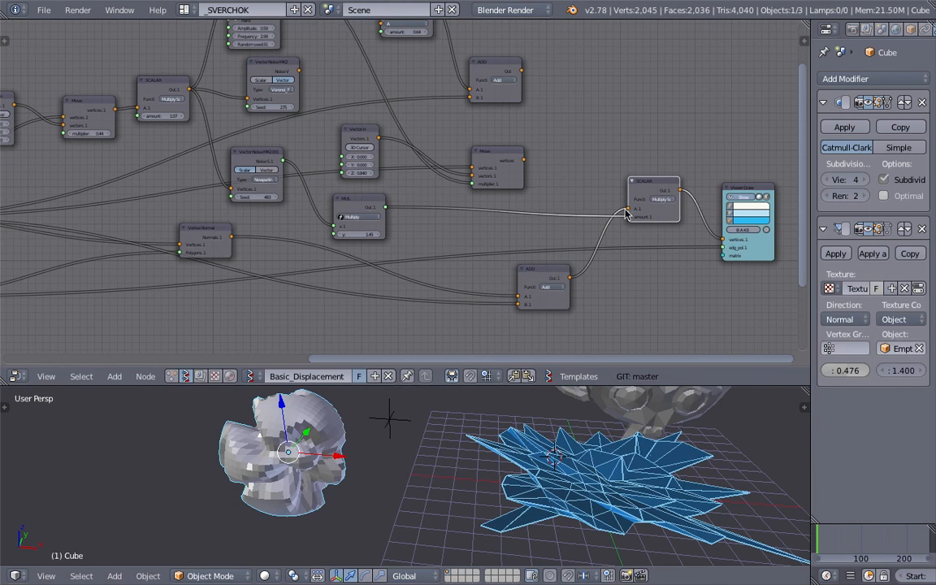
click(550, 274)
key(x)
scroll(208, 265, up, 2)
Step: Reposition the lower Move node and connect Vertex Normal's Normals output to its vectors input
drag(209, 265, 530, 219)
drag(553, 173, 522, 149)
middle_drag(545, 172, 505, 174)
drag(470, 151, 521, 149)
mouse_move(519, 238)
mouse_down()
mouse_move(439, 238)
mouse_move(230, 267)
mouse_move(496, 170)
mouse_up()
Step: Connect the lower Move node's vertices output to Viewer Draw's vertices input and save the file, overwriting the existing one
drag(556, 152, 769, 269)
shift+middle_drag(618, 465, 568, 443)
key(ctrl+s)
key(Return)
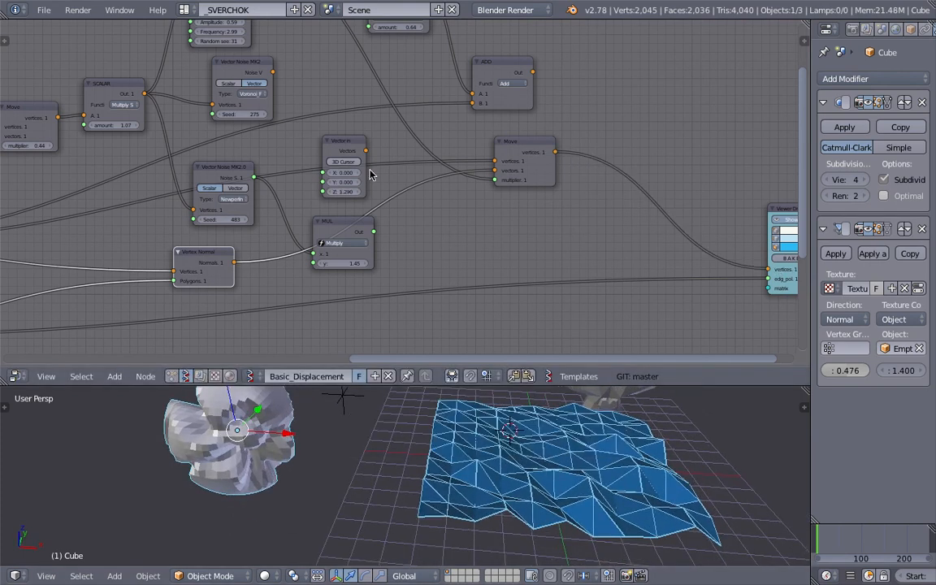
Step: Connect Vector in to the lower Move node's vectors input, place it beneath that node and raise its Z value
drag(350, 150, 494, 171)
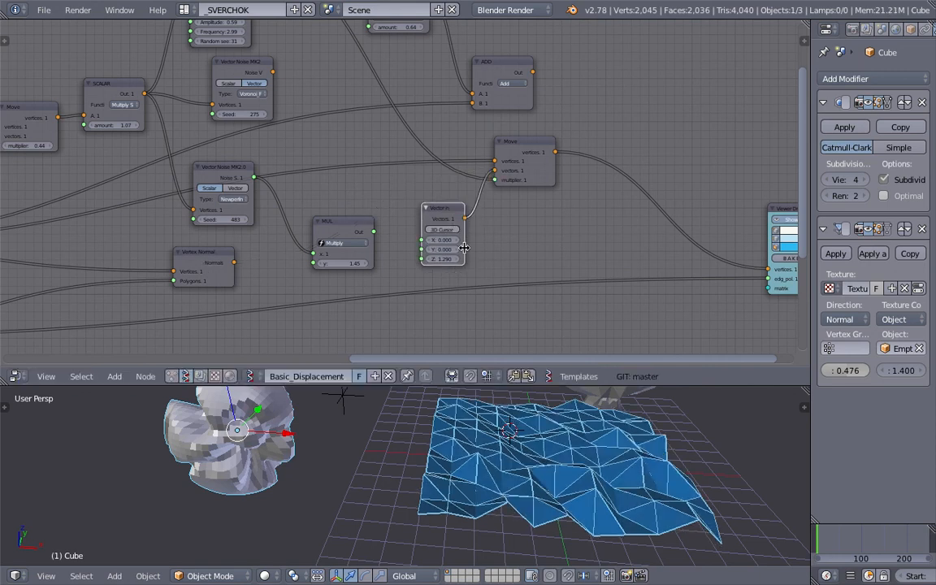
drag(443, 259, 474, 259)
Step: Set Vector Turbulence's Amplitude to 0.74 and Frequency to 3.41, and shift the node up
middle_drag(343, 85, 382, 220)
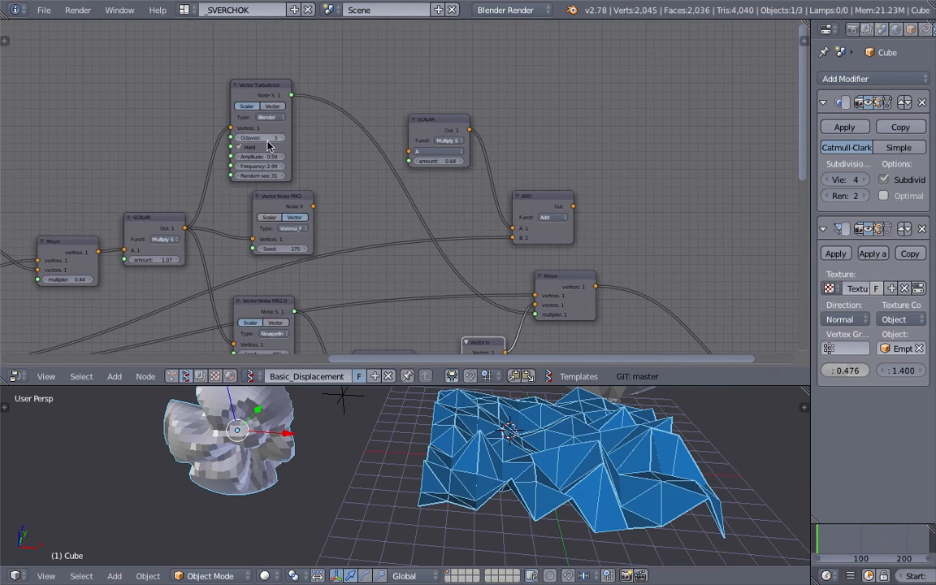
drag(266, 157, 300, 166)
middle_drag(385, 171, 382, 134)
drag(247, 56, 269, 40)
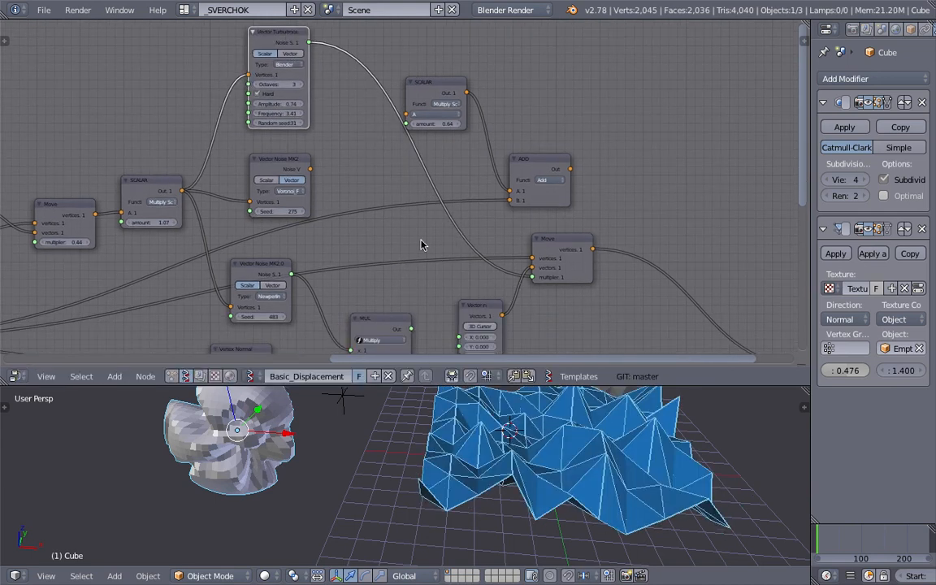
Step: Shift the lower Vector in, MUL and scalar Vector Noise MK2 nodes leftward to space out the lower displacement branch
drag(468, 304, 431, 283)
middle_drag(409, 317, 439, 285)
drag(420, 289, 376, 269)
drag(312, 240, 289, 238)
middle_drag(372, 226, 438, 216)
scroll(374, 110, down, 5)
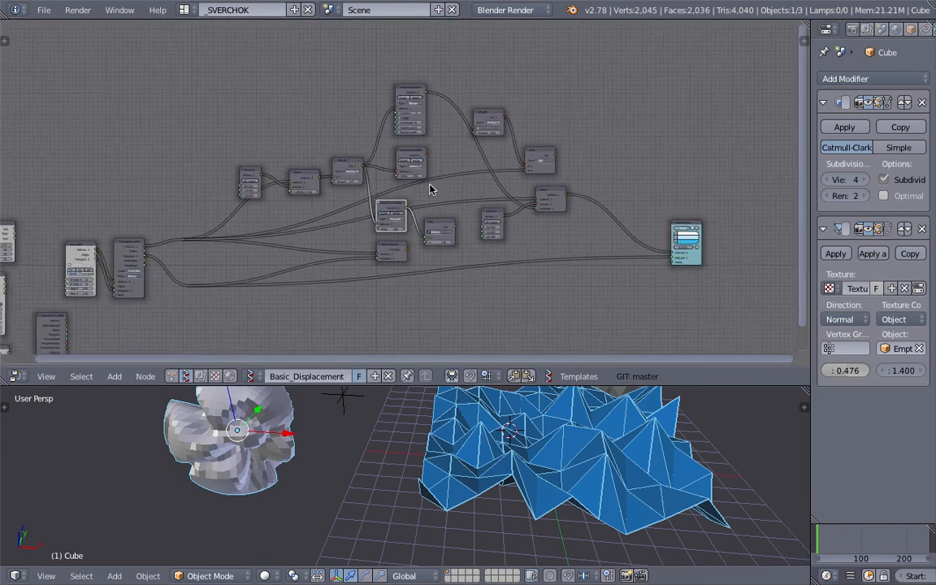
Step: Move the first Vector in node and the upstream Move node up and to the left, ahead of the SCALAR node
drag(265, 179, 241, 151)
drag(317, 180, 298, 152)
middle_drag(203, 198, 290, 164)
scroll(232, 197, down, 1)
middle_drag(369, 253, 347, 239)
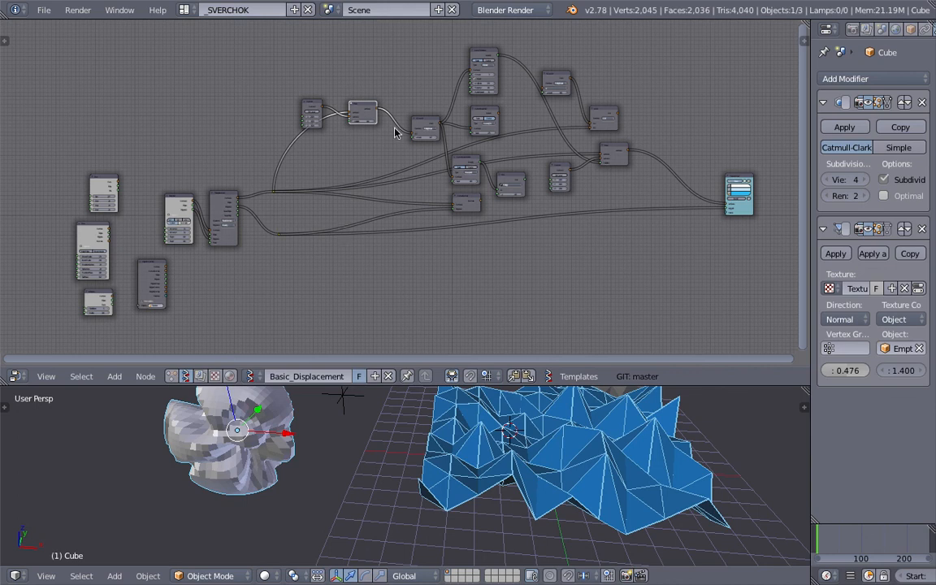
Step: Move the displaced Cube in the 3D view and scale it up slightly
key(g)
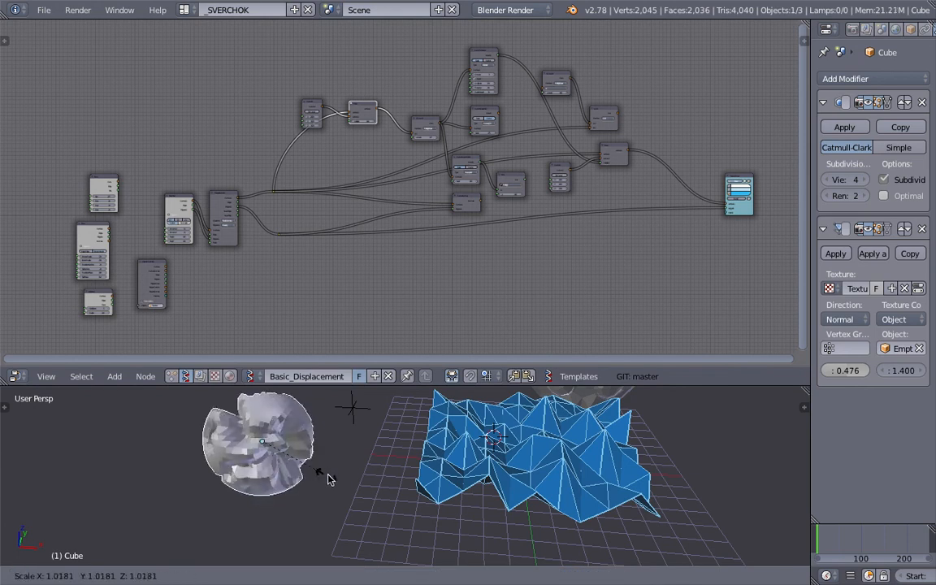
click(345, 485)
Step: Shift the Viewer Draw node farther right, away from the lower Move node
middle_drag(510, 99, 429, 149)
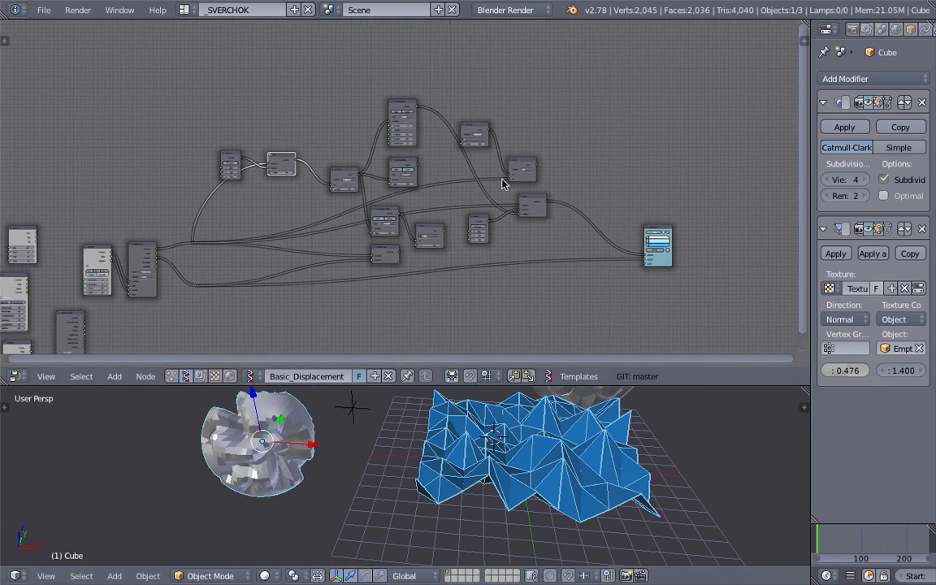
scroll(502, 185, up, 6)
drag(607, 205, 660, 205)
scroll(598, 226, down, 3)
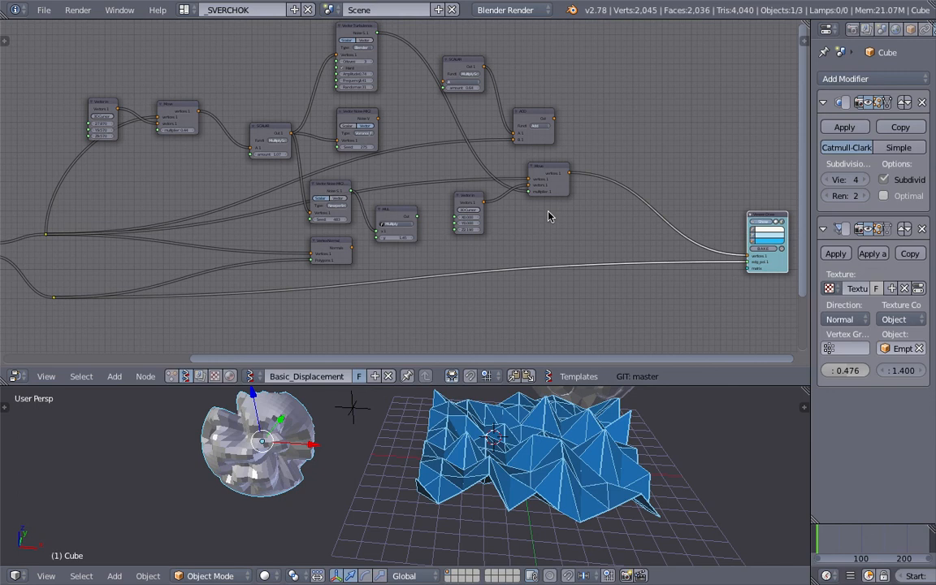
middle_drag(549, 217, 436, 185)
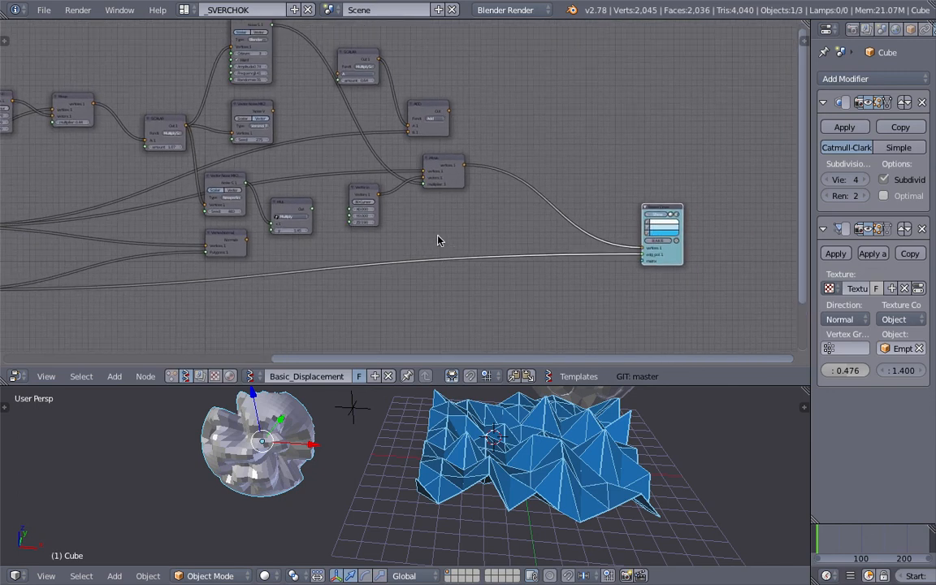